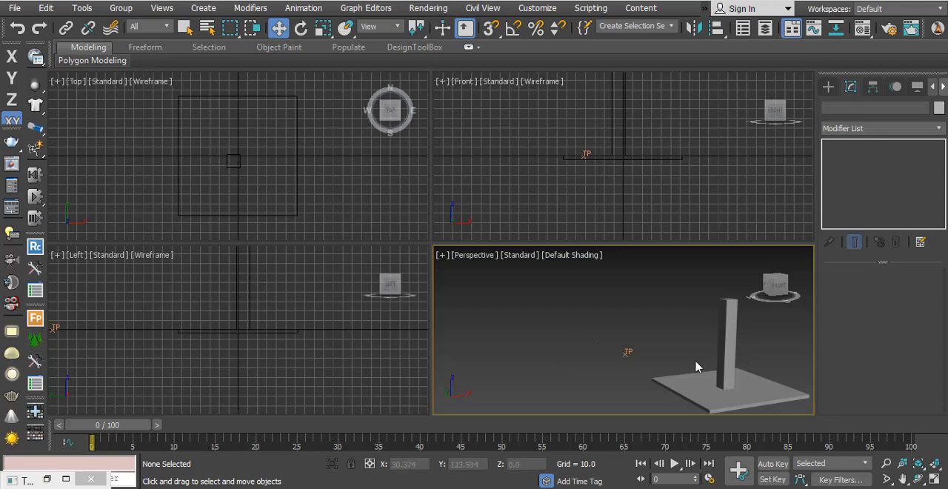
- Maximize the Perspective viewport and examine the flat ground box and the upright pillar box, leaving nothing selected
left_click(934, 479)
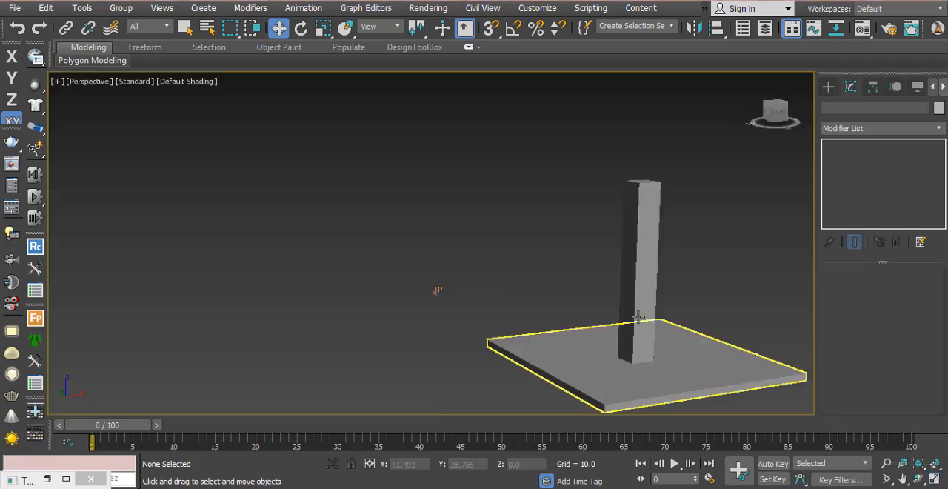
left_click(563, 357)
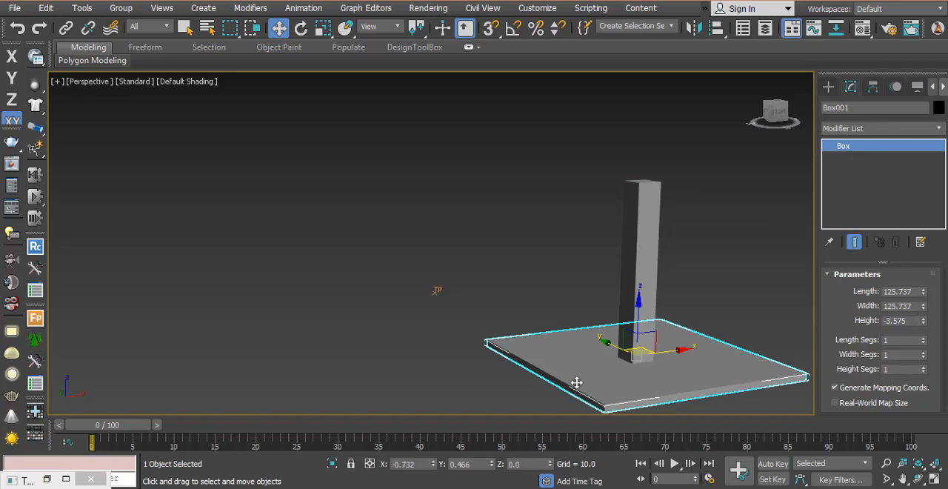
left_click_drag(616, 231, 662, 250)
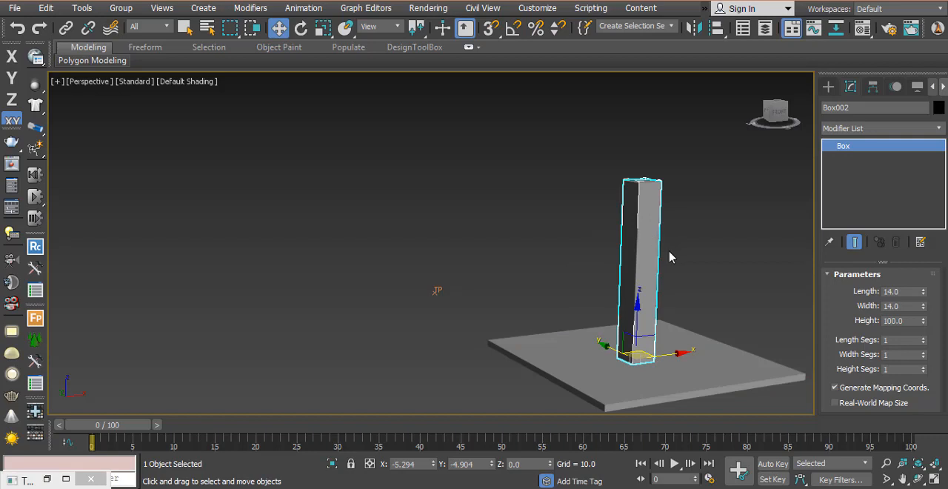
left_click(576, 265)
left_click_drag(584, 206, 663, 256)
left_click(582, 283)
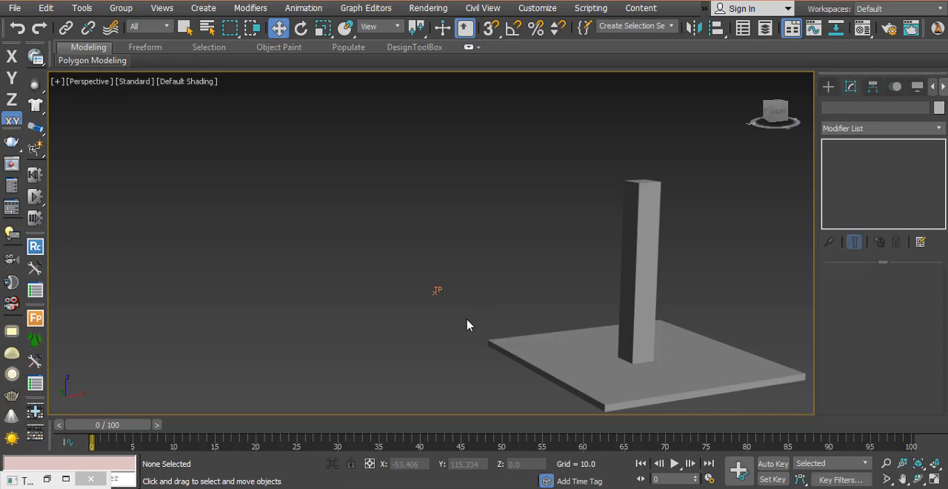
- Restore the minimized Thinking001 particle window and leave both boxes in the viewport deselected
left_click(44, 479)
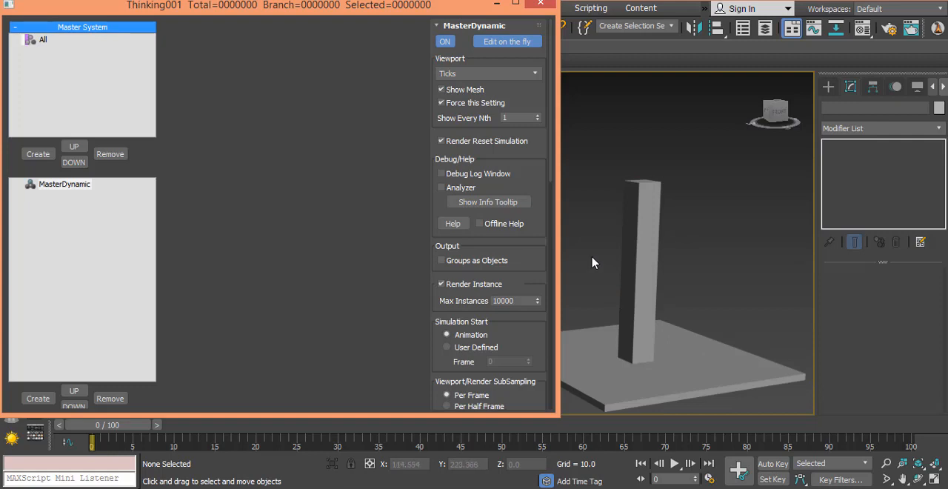
left_click_drag(590, 256, 665, 366)
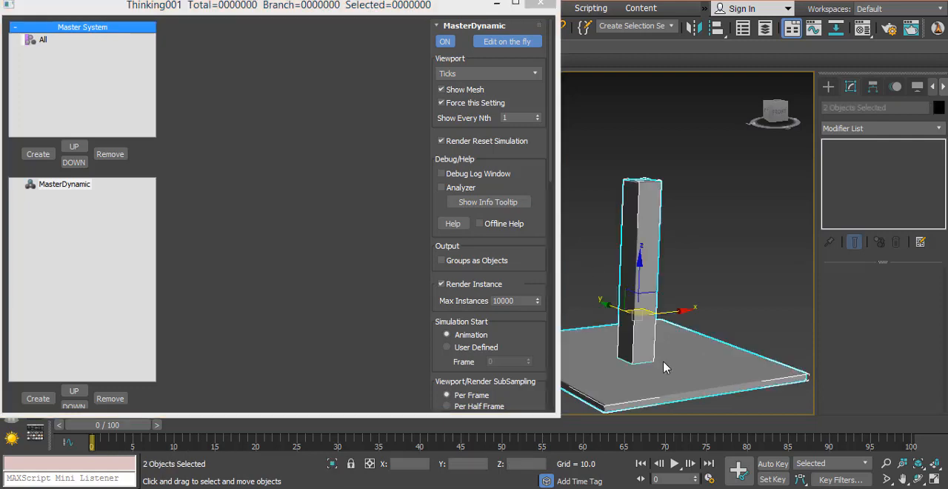
left_click(598, 236)
left_click_drag(597, 251, 689, 367)
left_click(592, 273)
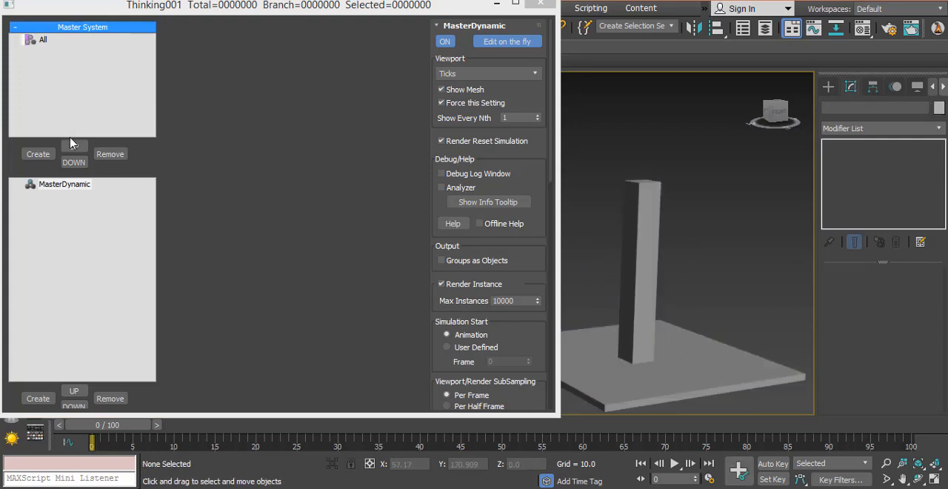
- Create a particle group under All and rename it pillar
left_click(38, 154)
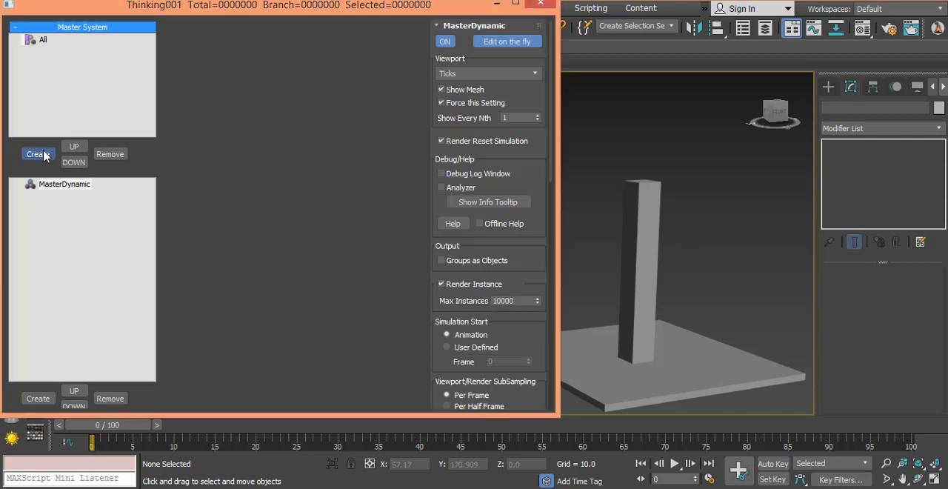
left_click(62, 51)
left_click(66, 55)
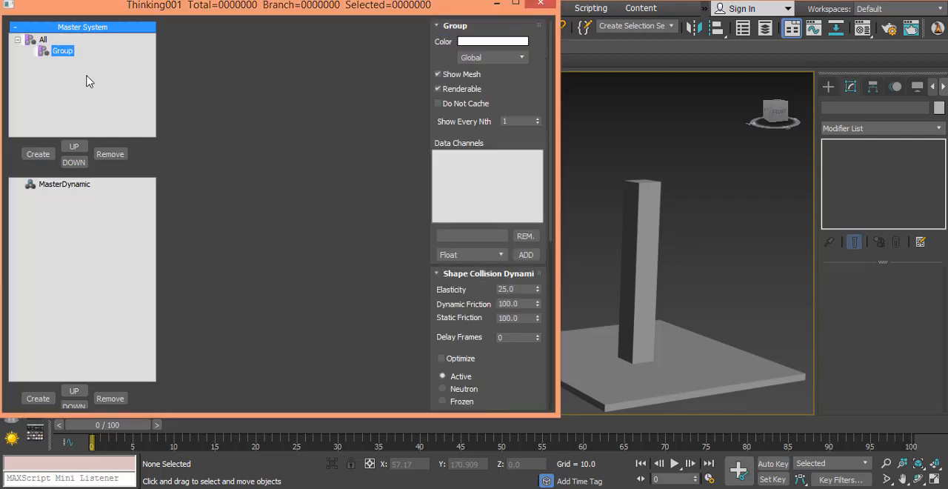
type("pallar")
key("BackSpace")
key("BackSpace")
key("BackSpace")
type("lar")
key("Return")
- Create five more particle groups under All and rename the first of them ground
left_click(33, 41)
left_click(38, 154)
left_click(38, 154)
left_click(37, 154)
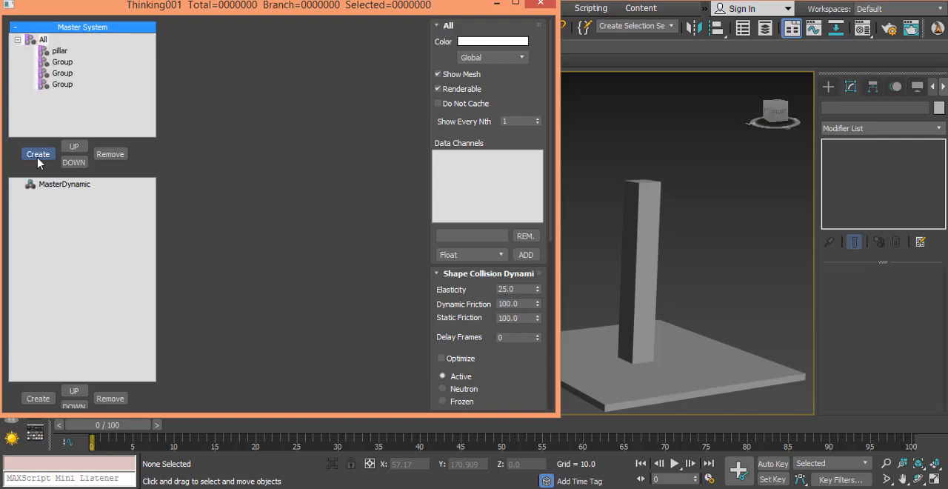
left_click(38, 154)
left_click(37, 154)
left_click(63, 62)
left_click(67, 64)
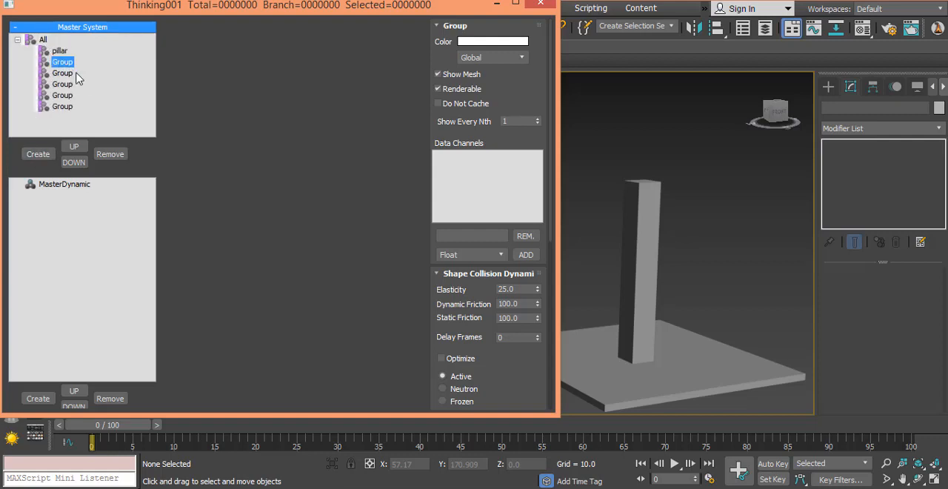
type("ground")
key("Return")
- Create seven dynamic sets under MasterDynamic
left_click(68, 185)
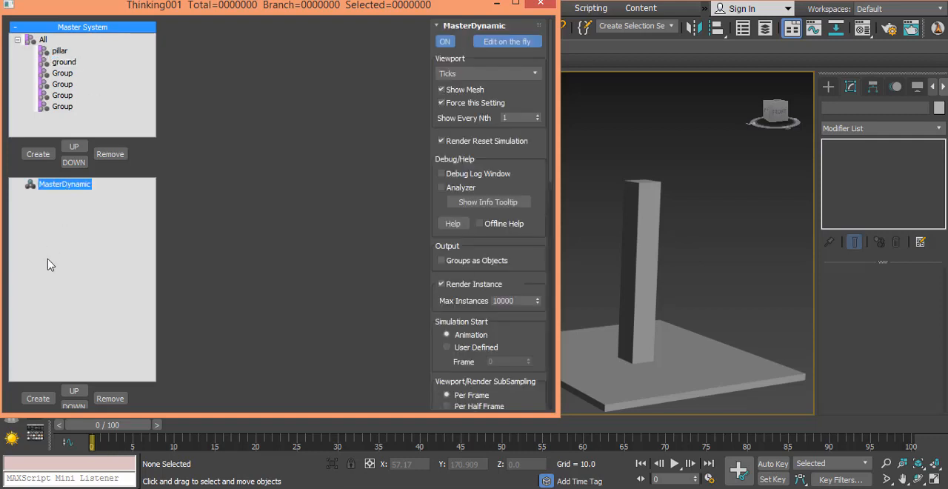
left_click(37, 399)
left_click(37, 399)
left_click(37, 398)
left_click(37, 399)
left_click(37, 398)
left_click(37, 399)
left_click(37, 398)
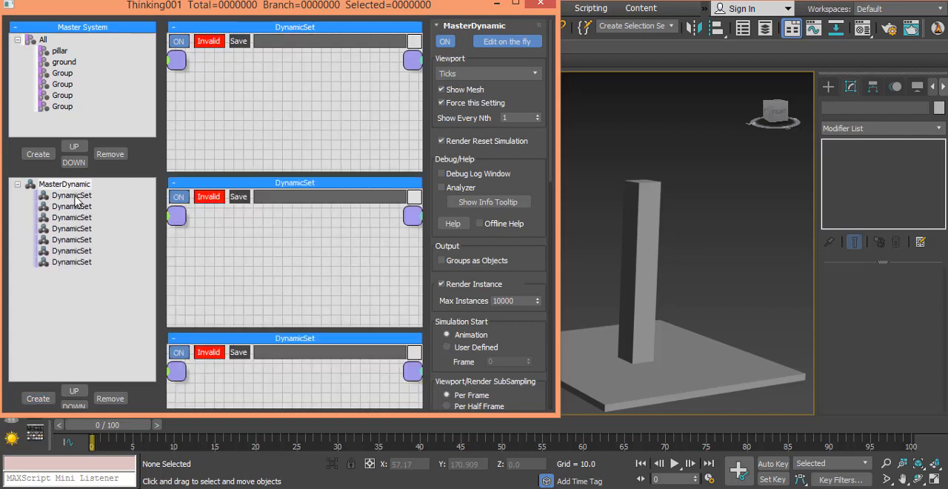
- Rename the first dynamic set as ObjToParticle
left_click(73, 196)
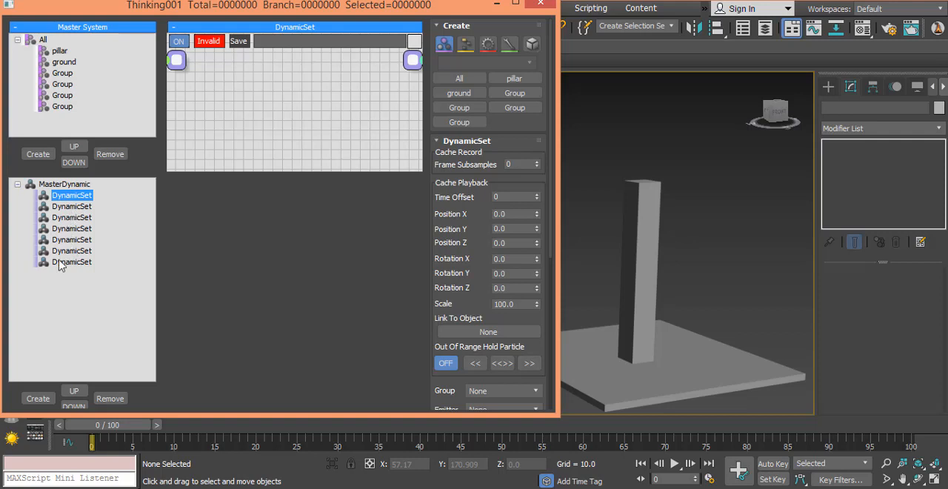
left_click(77, 196)
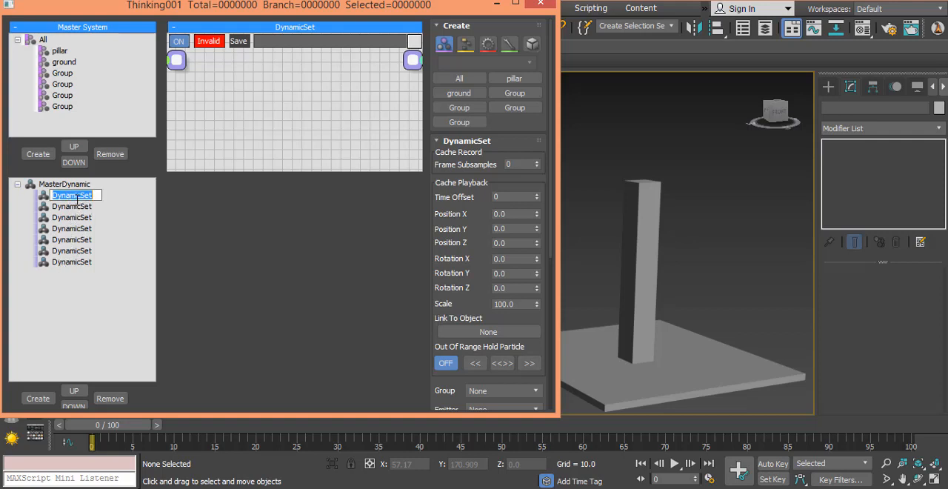
type("Obj")
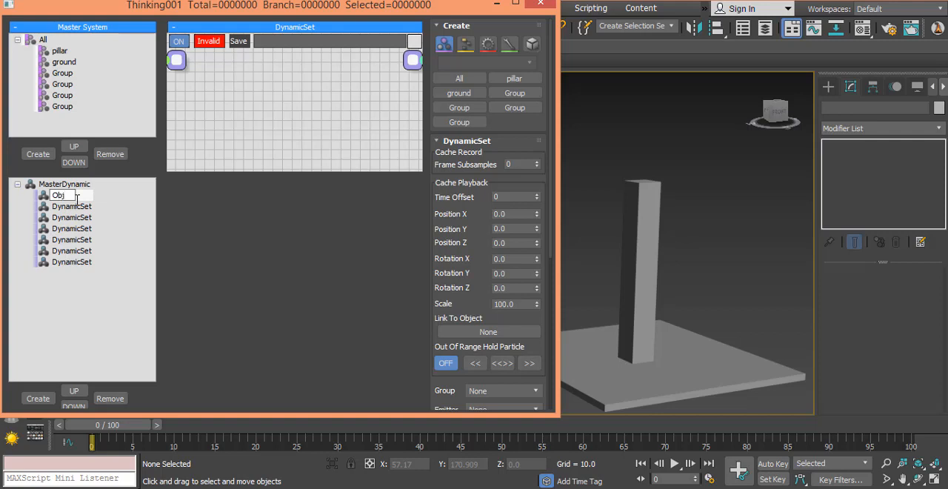
type("ToParticle")
key("Return")
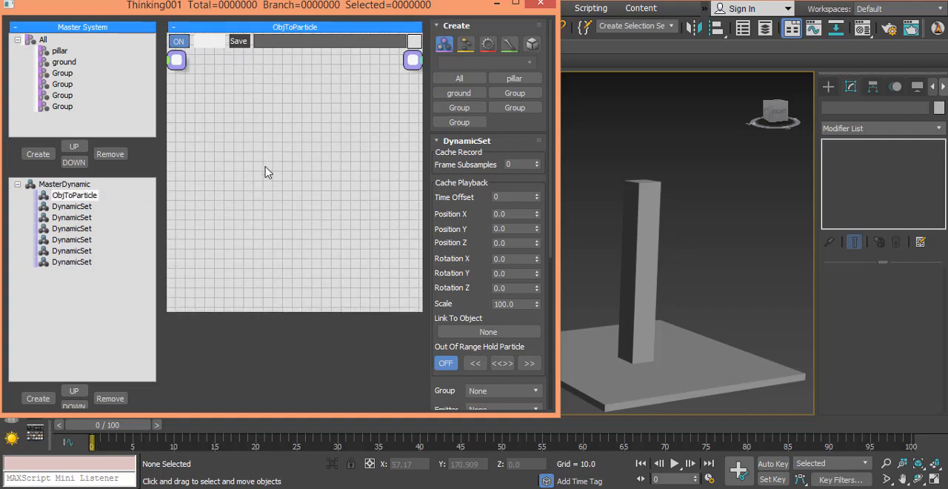
- Add an ObjToParticle operator to the ObjToParticle dynamic set and duplicate it to get a second one
double_click(265, 168)
type("obj")
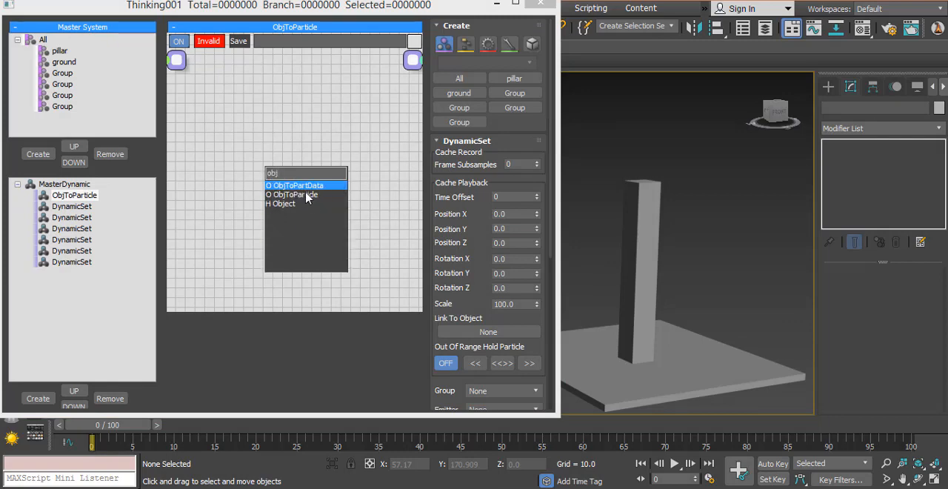
left_click(299, 194)
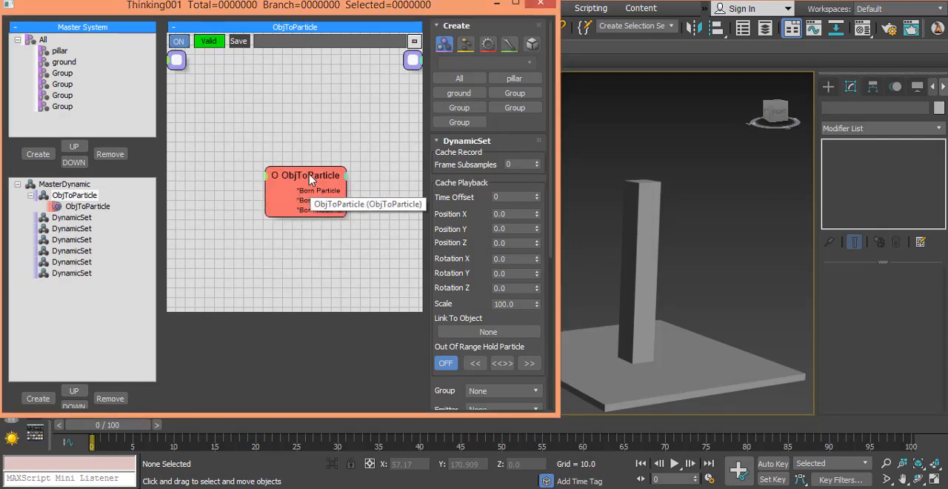
left_click_drag(299, 172, 323, 193)
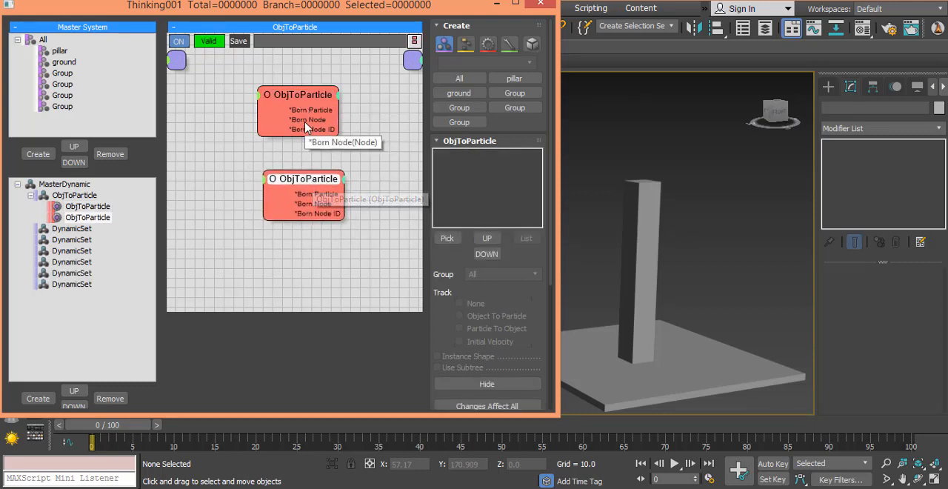
- Configure the upper ObjToParticle operator with the pillar box in group pillar, Particle To Object tracking and Instance Shape enabled, and hide the original box
left_click(450, 238)
left_click(631, 215)
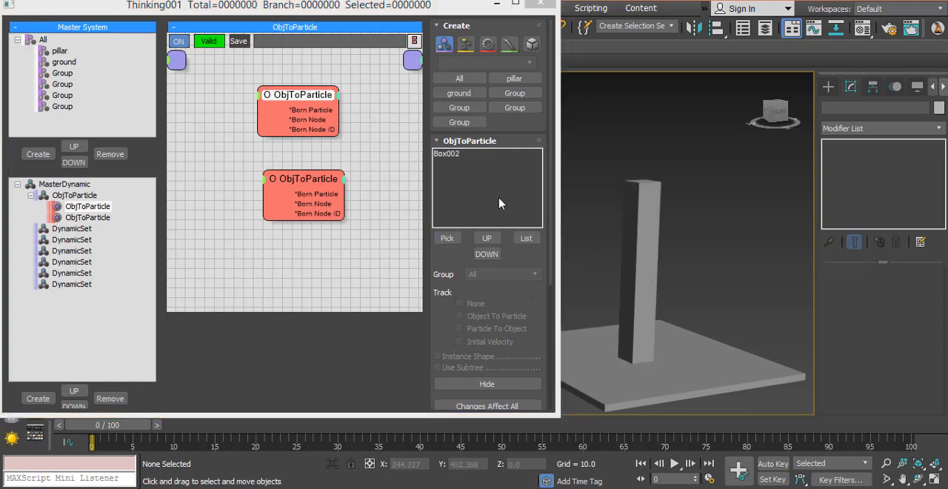
left_click(449, 154)
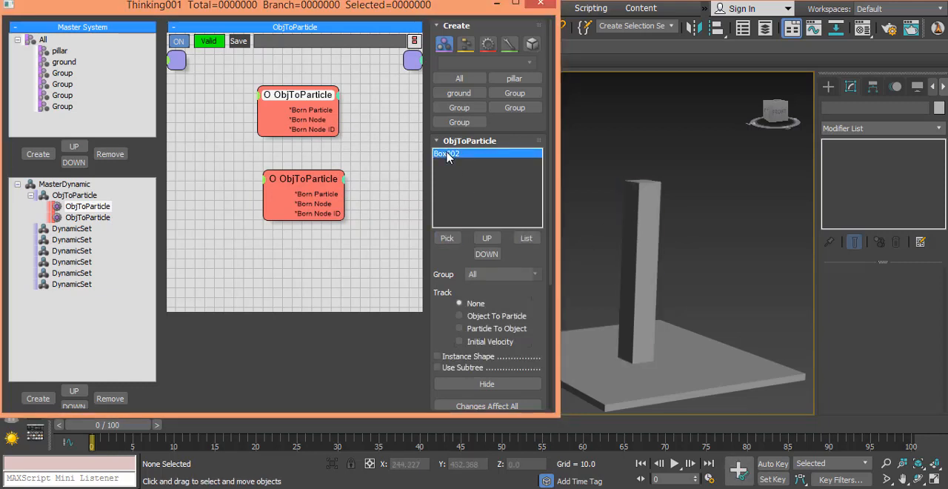
left_click(494, 274)
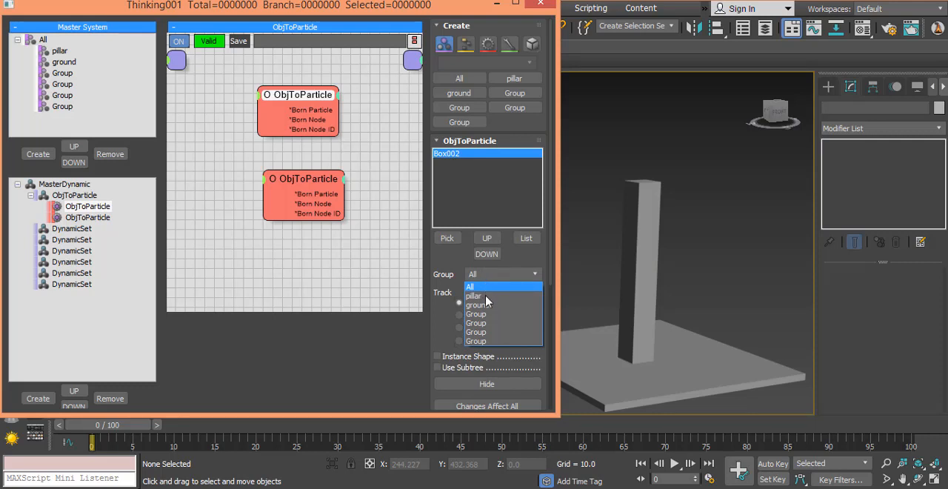
left_click(483, 296)
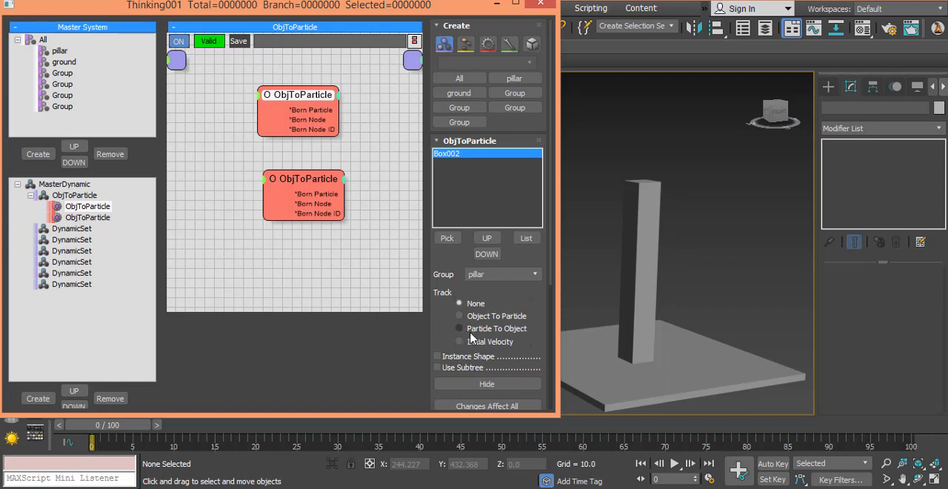
left_click(506, 330)
left_click(447, 356)
left_click(454, 385)
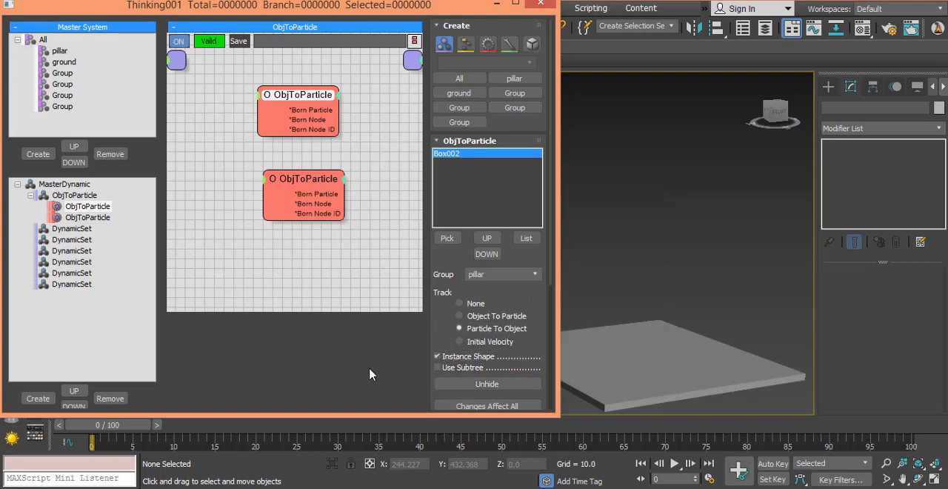
- Configure the lower ObjToParticle operator with the flat box in group ground, Particle To Object tracking and Instance Shape enabled, and hide the original box
left_click(294, 187)
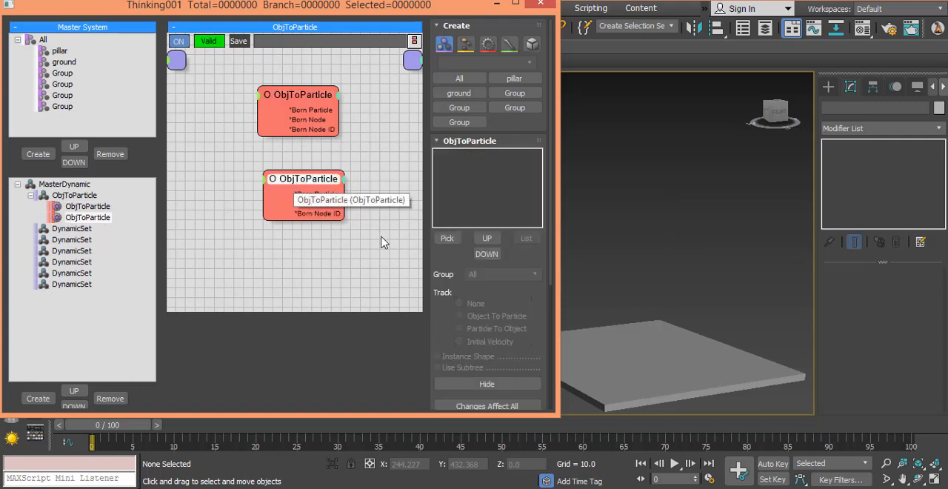
left_click(452, 237)
left_click(643, 361)
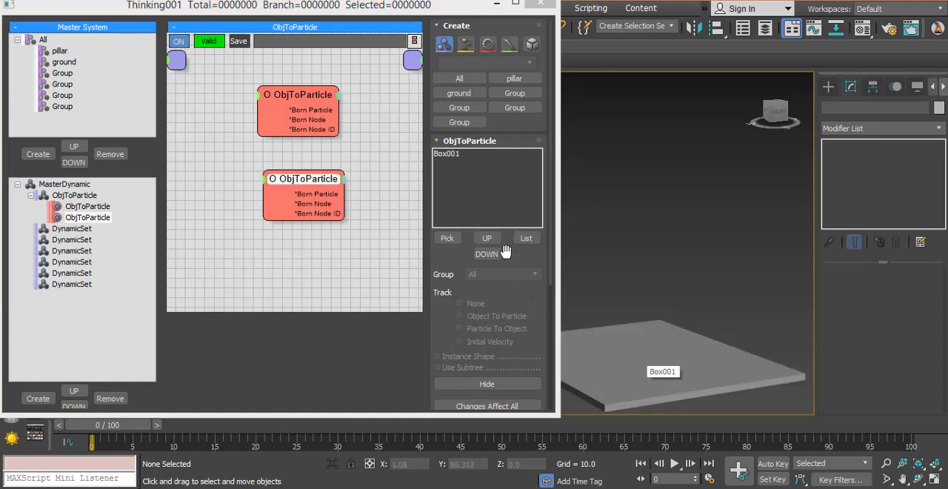
left_click(451, 153)
left_click(487, 274)
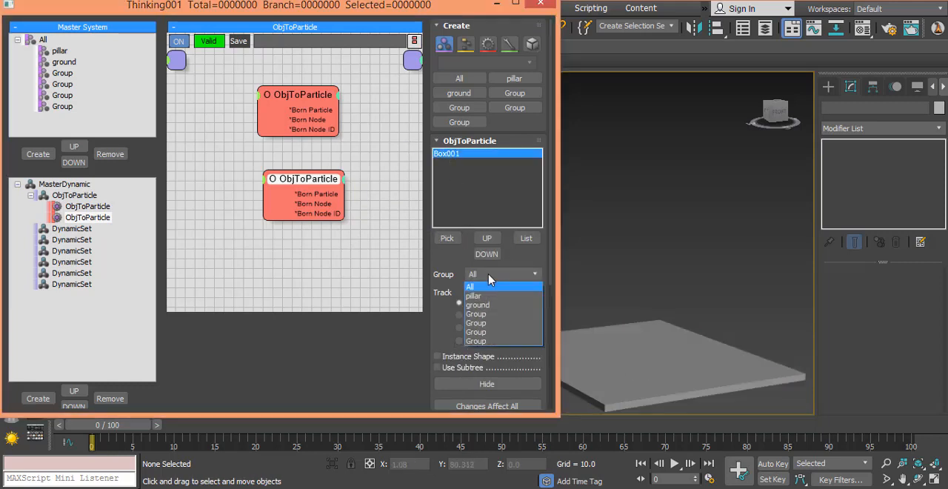
left_click(489, 305)
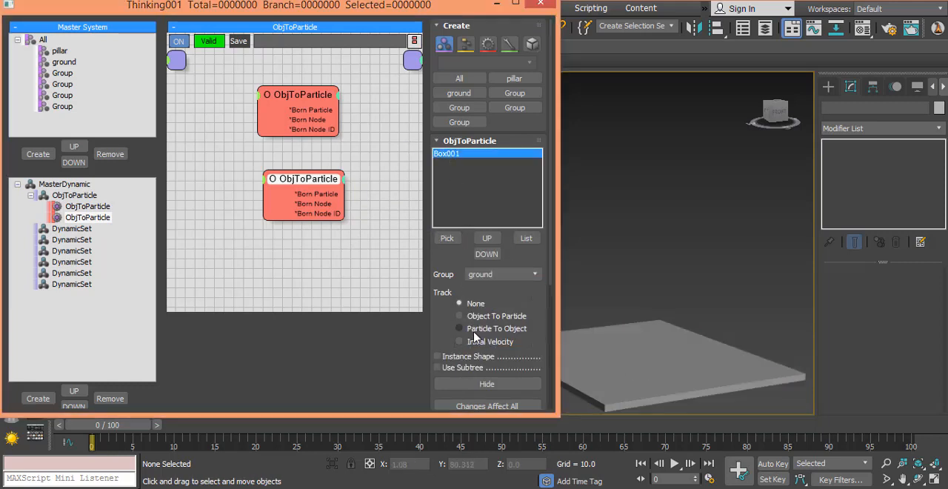
left_click(461, 358)
left_click(463, 386)
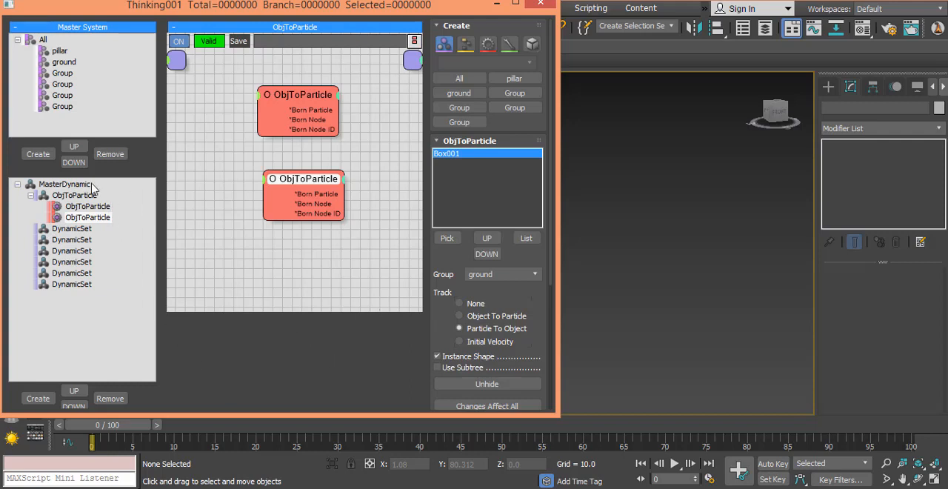
- Refresh the particle simulation on the timeline, staying at frame 0
left_click(115, 428)
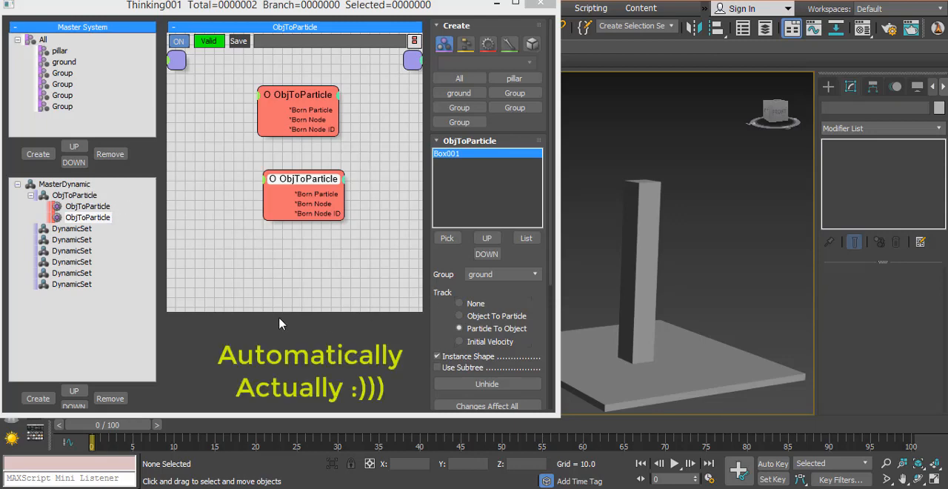
- Switch MasterDynamic's Edit on the fly option off and back on, and return to the lower ObjToParticle operator
left_click(71, 185)
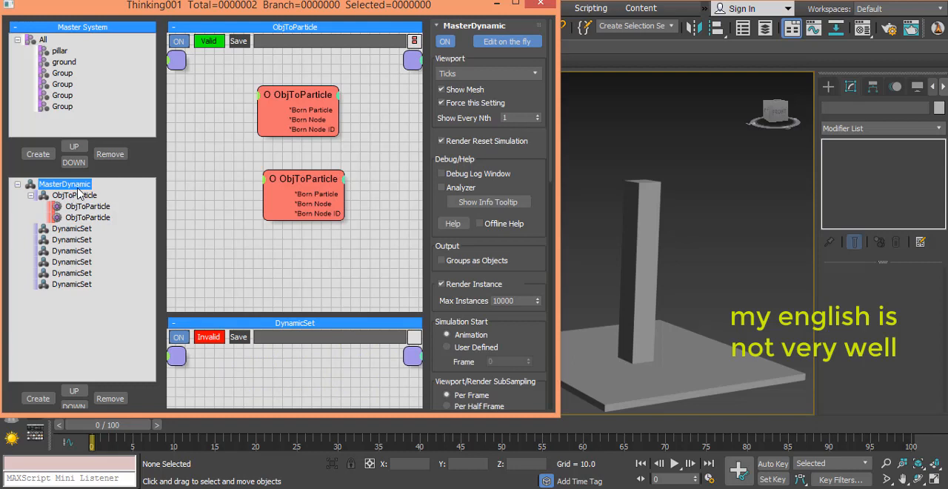
left_click(506, 45)
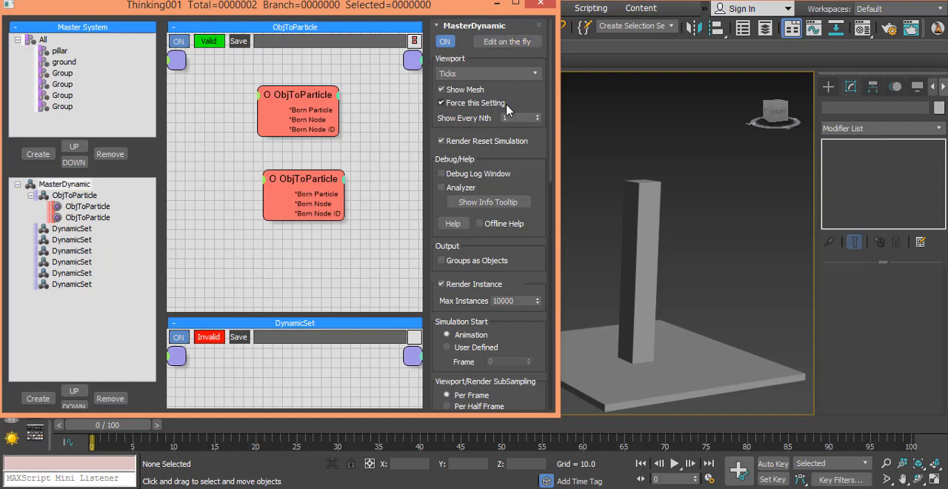
left_click(518, 41)
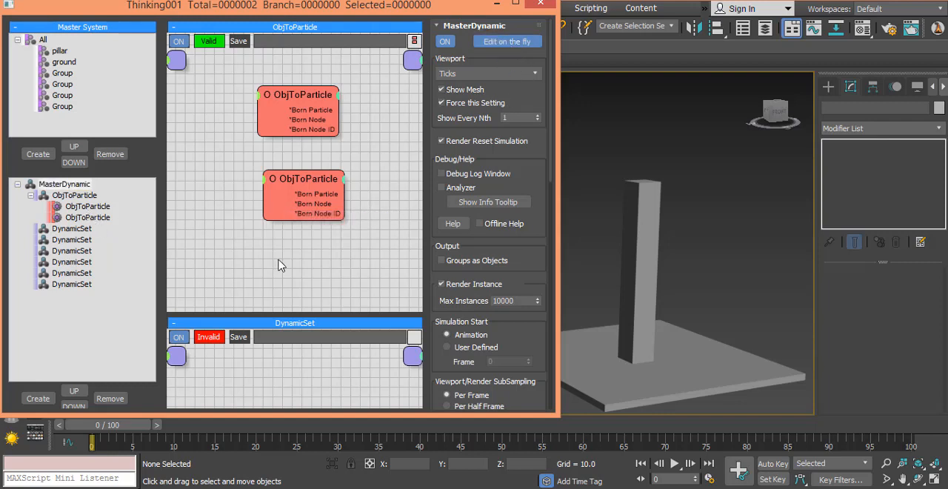
left_click(91, 218)
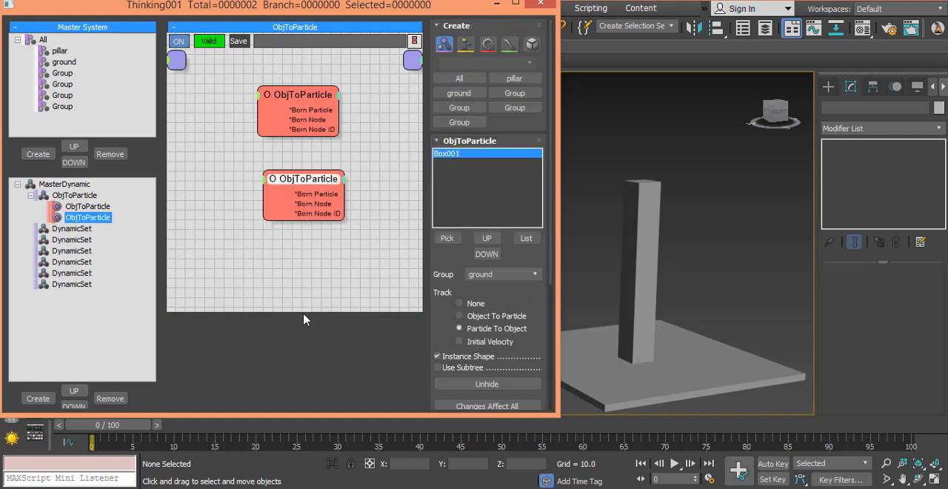
- Create a Point helper displayed as both cross and box on the ground plane beside the flat box
left_click(30, 195)
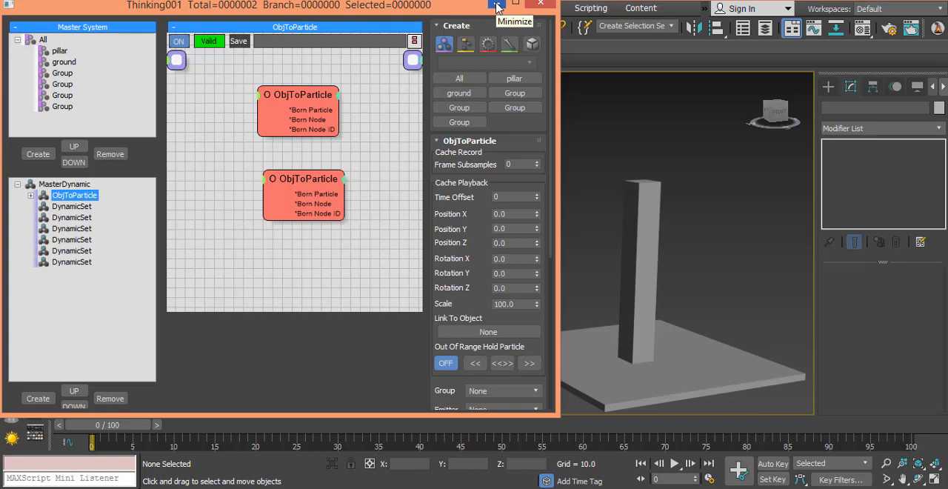
left_click(828, 86)
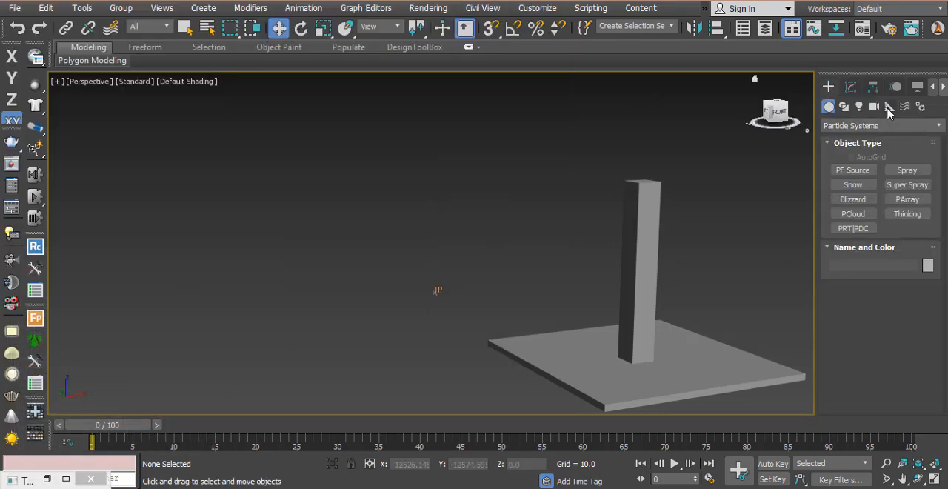
left_click(889, 107)
left_click(851, 217)
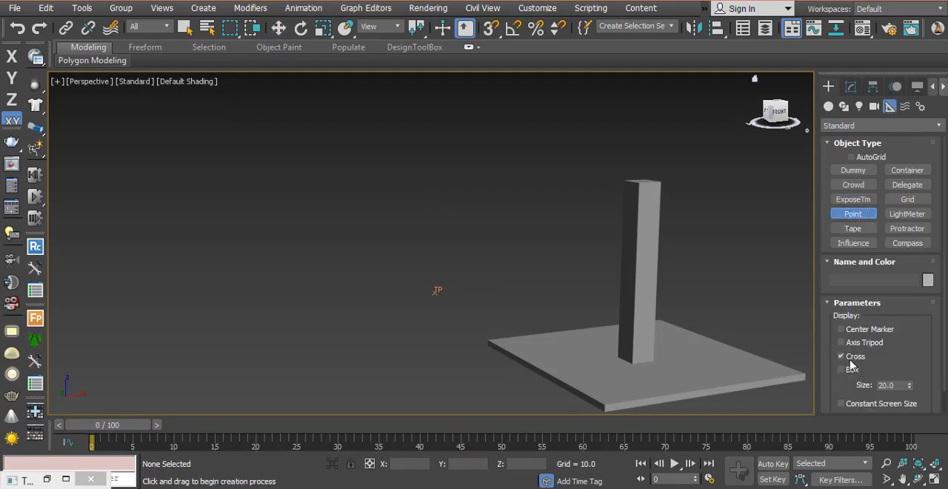
left_click(427, 375)
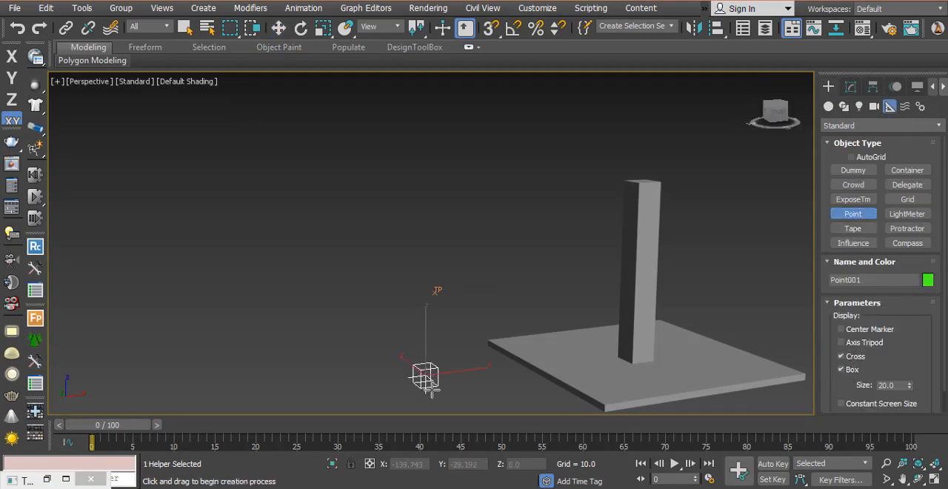
- Move the point helper in the top view to line up with the pillar and lift it slightly in the left view
key("w")
key("alt+w")
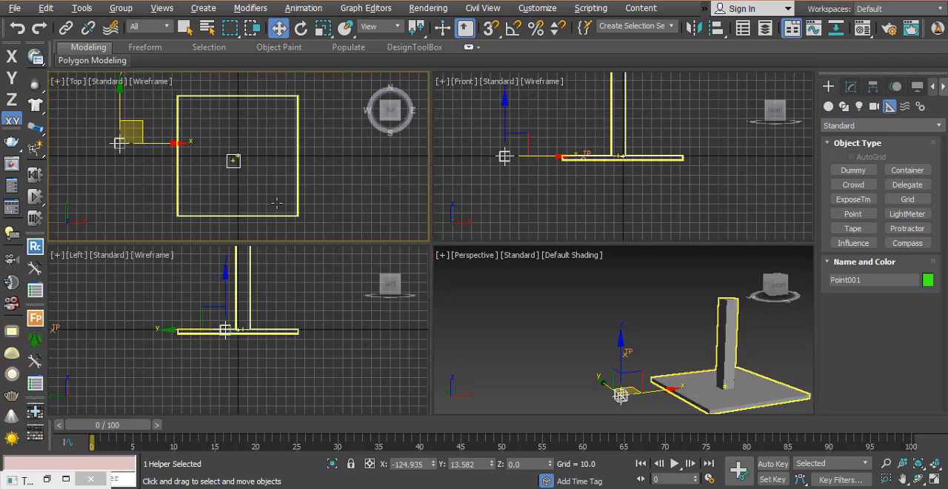
left_click_drag(122, 117, 196, 188)
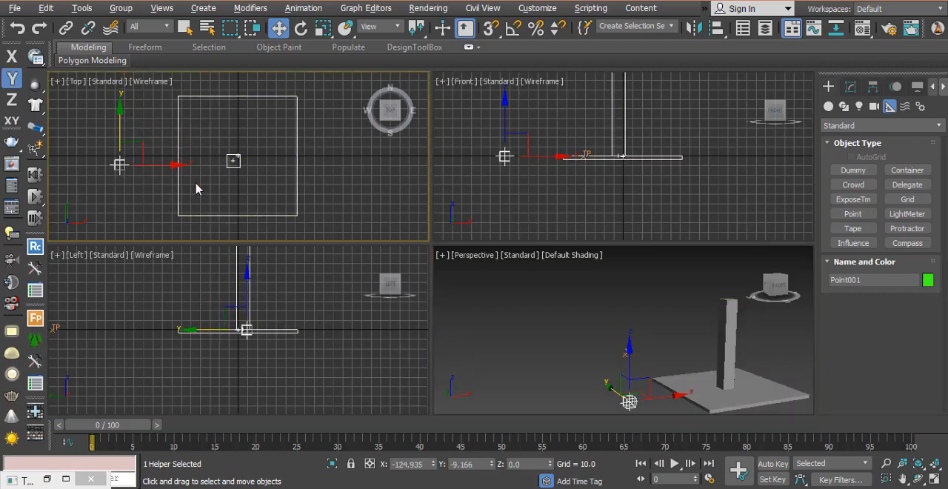
key("alt+w")
middle_click_drag(279, 268, 436, 278)
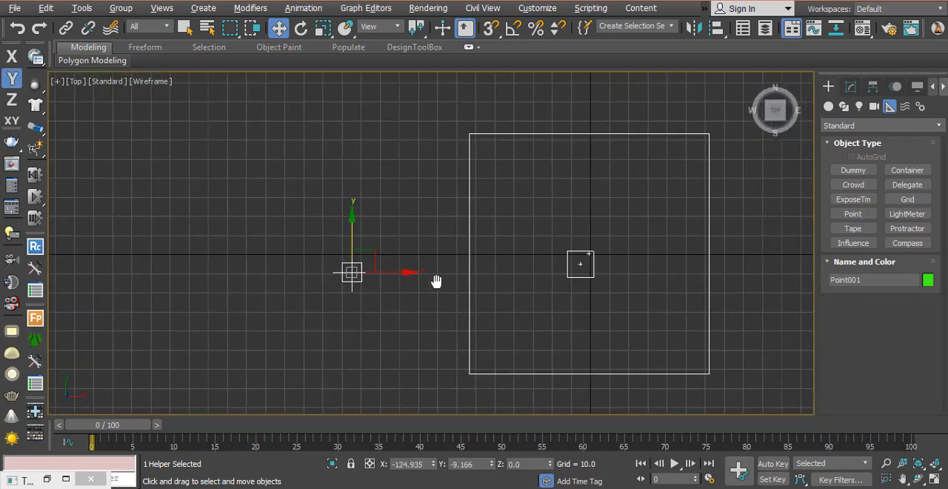
left_click_drag(353, 241, 351, 230)
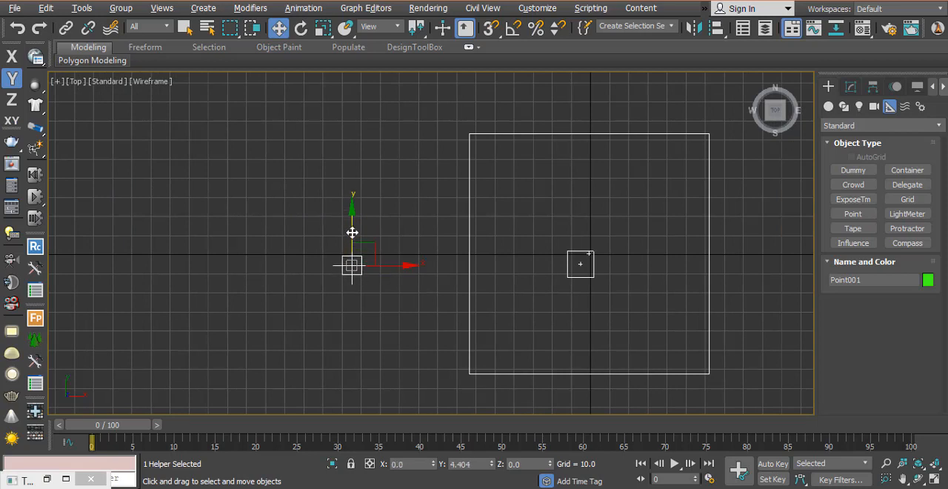
mouse_move(396, 262)
left_mouse_down()
mouse_move(400, 269)
mouse_move(381, 267)
left_mouse_up()
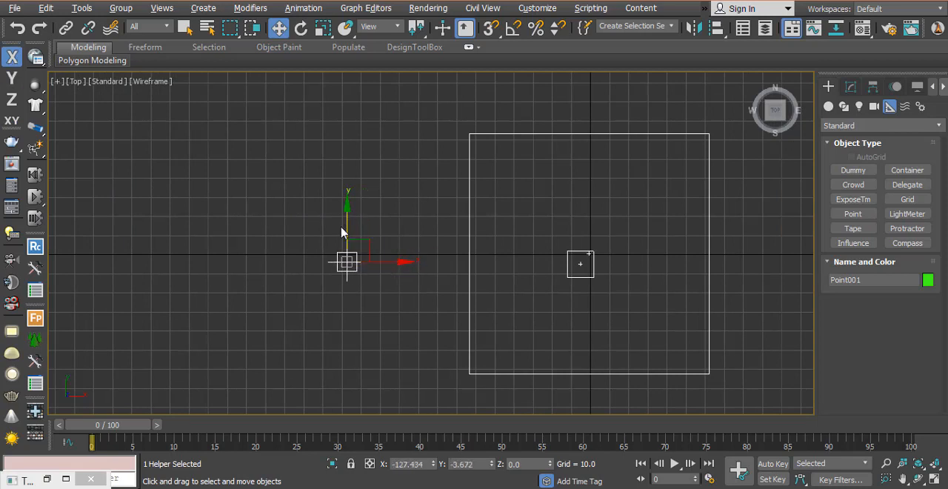
left_click_drag(349, 224, 348, 215)
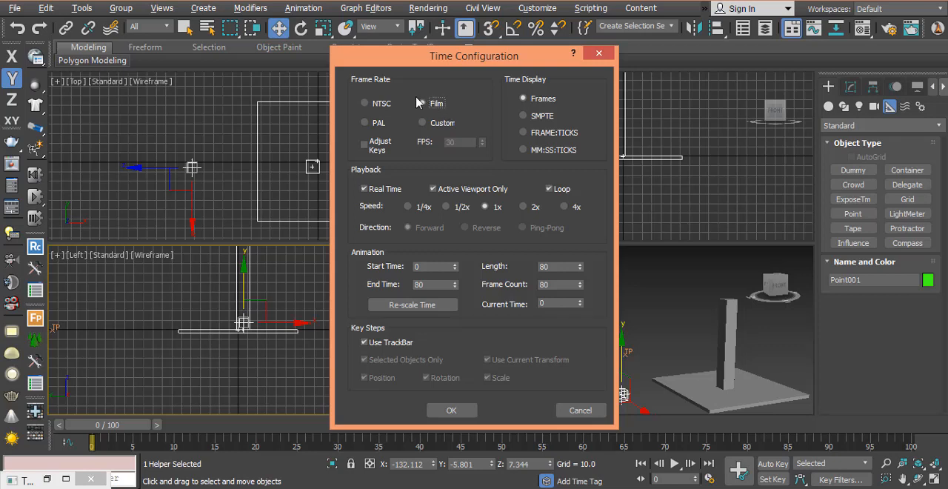
- Configure the animation time with the Film frame rate and an end time of 150
double_click(443, 283)
left_click(451, 410)
- Raise the point helper in the front view to a height of about Z 26.3
scroll(606, 193, "down", 3)
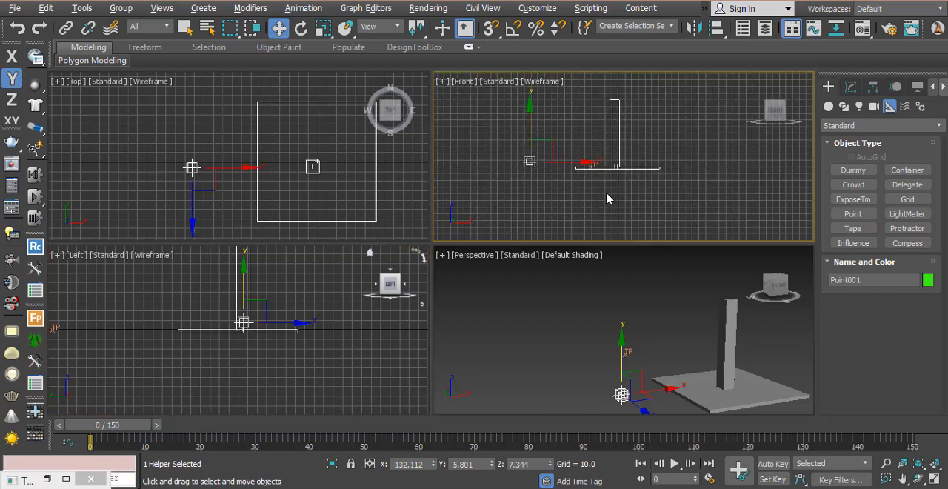
middle_click_drag(607, 194, 624, 217)
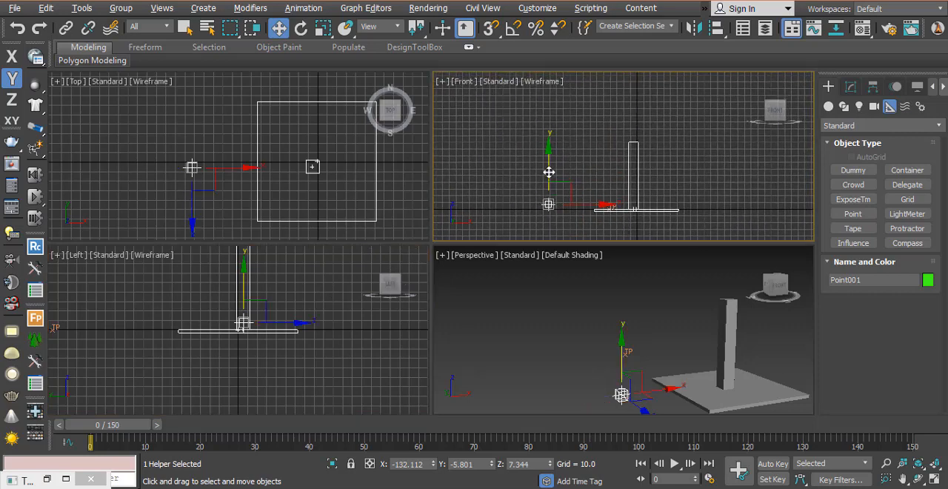
left_click_drag(548, 169, 560, 156)
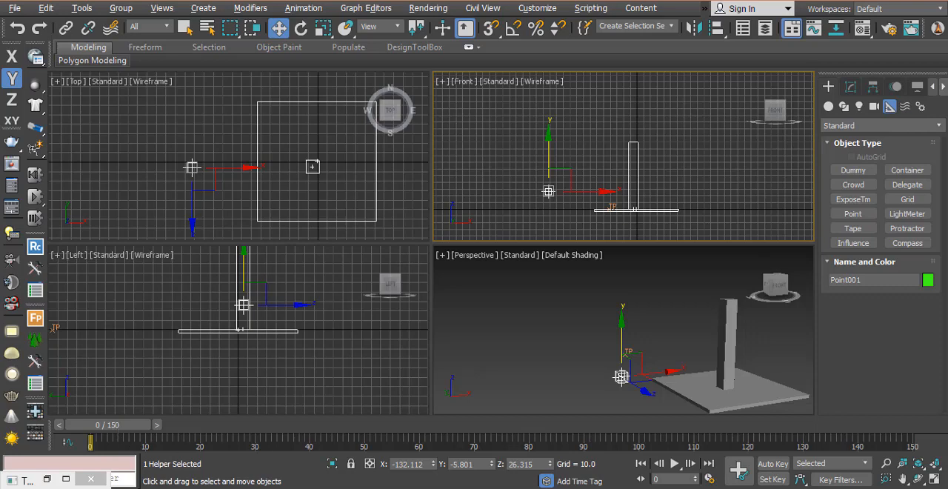
- With Auto Key on, animate the point helper moving up at frame 40 and down to about Z 31.6 at frame 80
key("n")
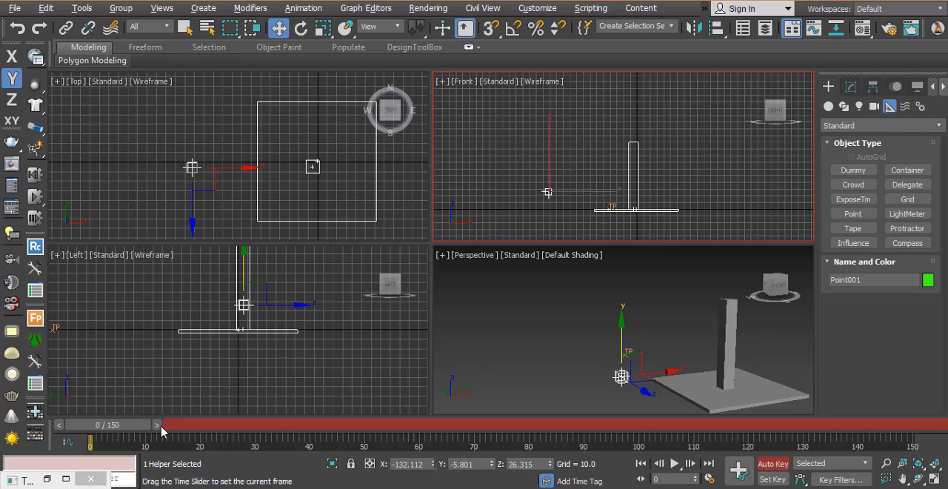
left_click_drag(158, 428, 374, 426)
left_click_drag(369, 461, 335, 461)
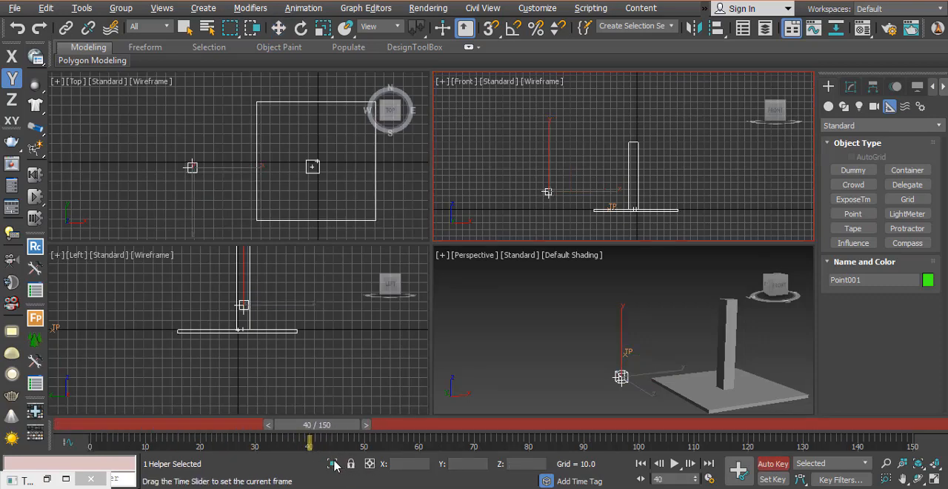
key("w")
left_click_drag(549, 153, 549, 93)
left_click_drag(316, 425, 526, 425)
left_click_drag(551, 95, 554, 151)
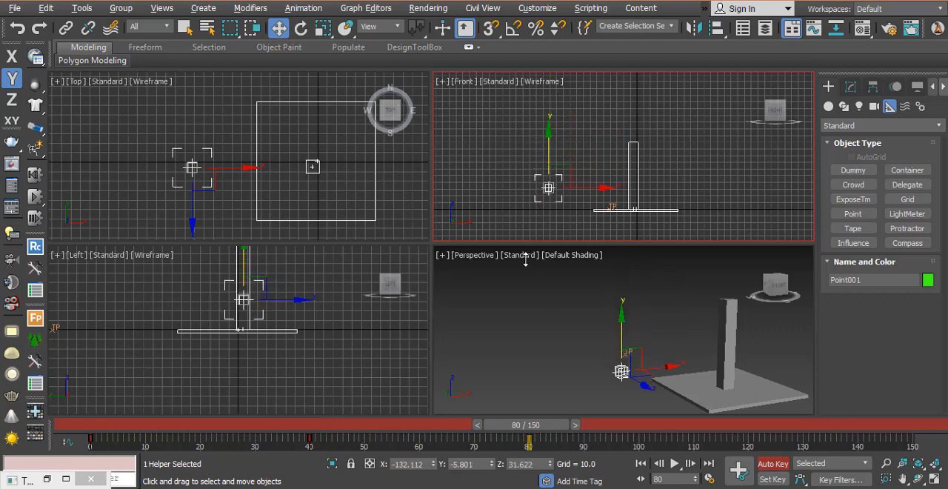
- Key the point helper up at about Z 86.8 on frame 110 and back down on frame 143
left_click_drag(551, 426, 702, 454)
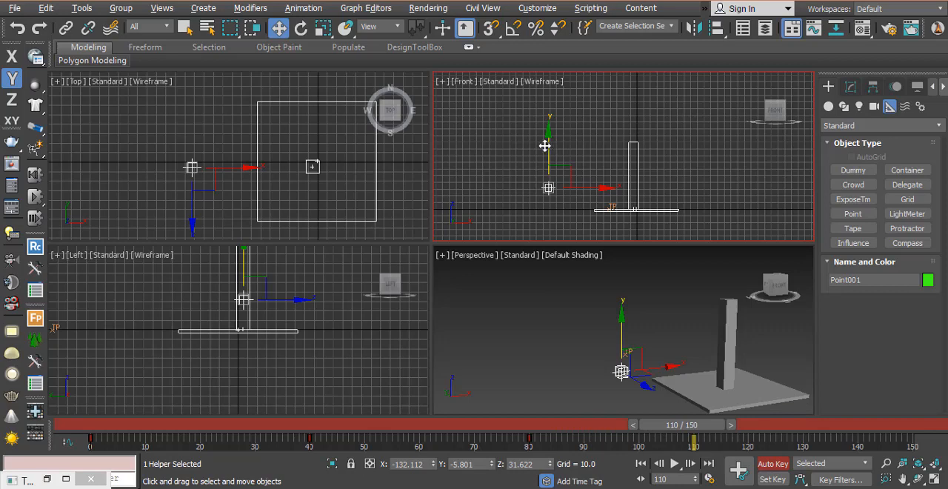
left_click_drag(549, 147, 549, 109)
left_click_drag(697, 437, 875, 440)
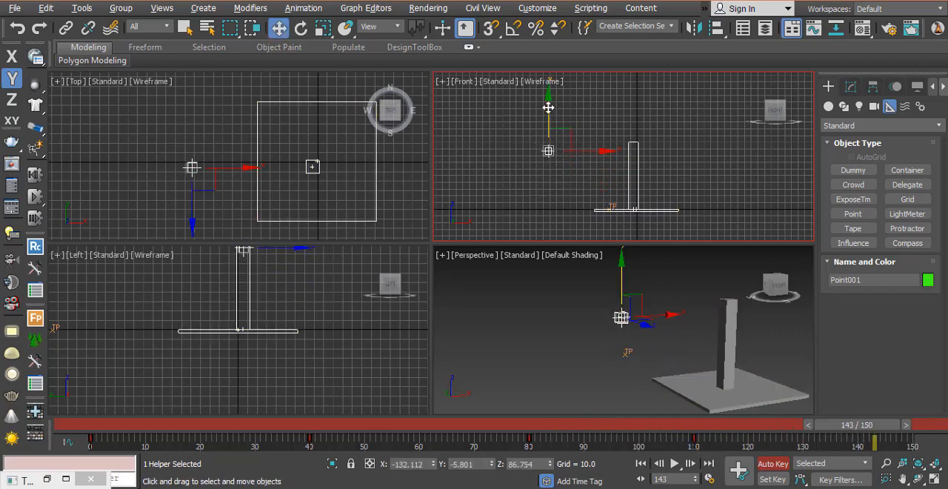
left_click_drag(549, 110, 557, 154)
- Return to frame 0, turn Auto Key off and make the perspective view active in the four-view layout
left_click_drag(857, 424, 35, 483)
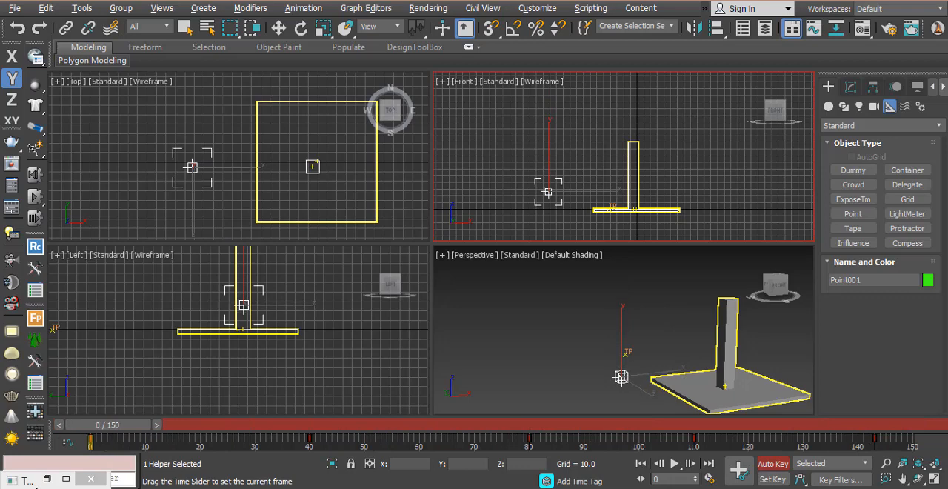
key("w")
right_click(251, 382)
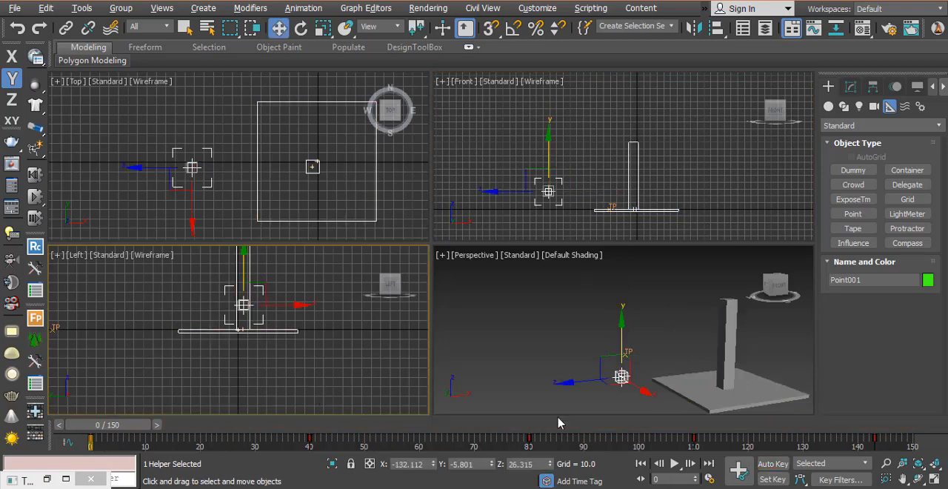
right_click(591, 400)
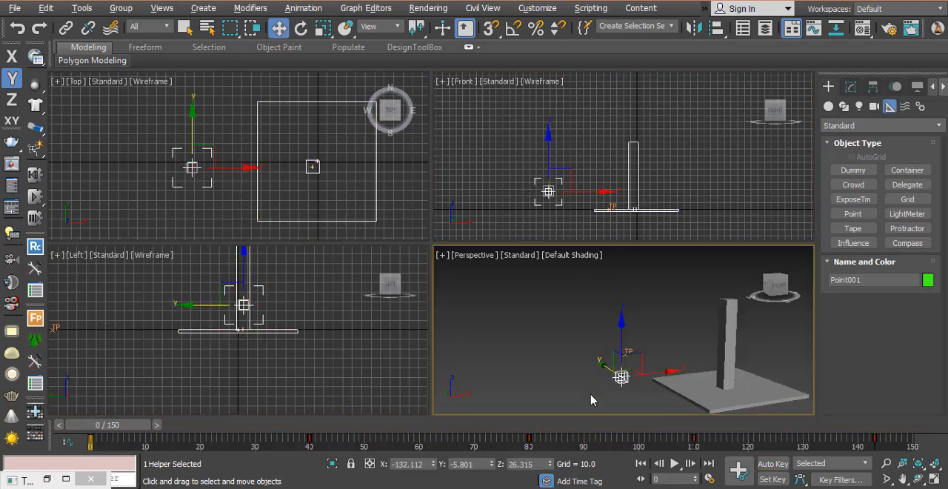
key("alt+w")
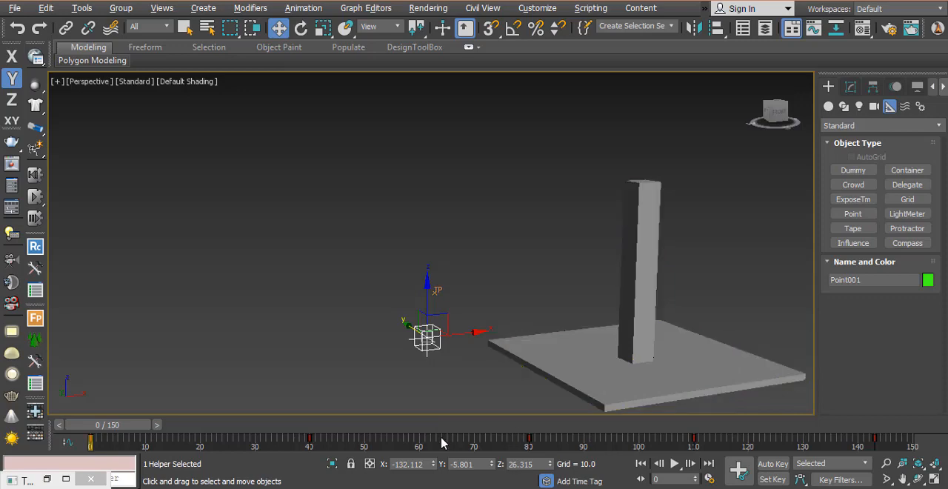
key("alt+w")
- Reopen the thinkingParticles window and rename the first DynamicSet below ObjToParticle as Birth
double_click(29, 481)
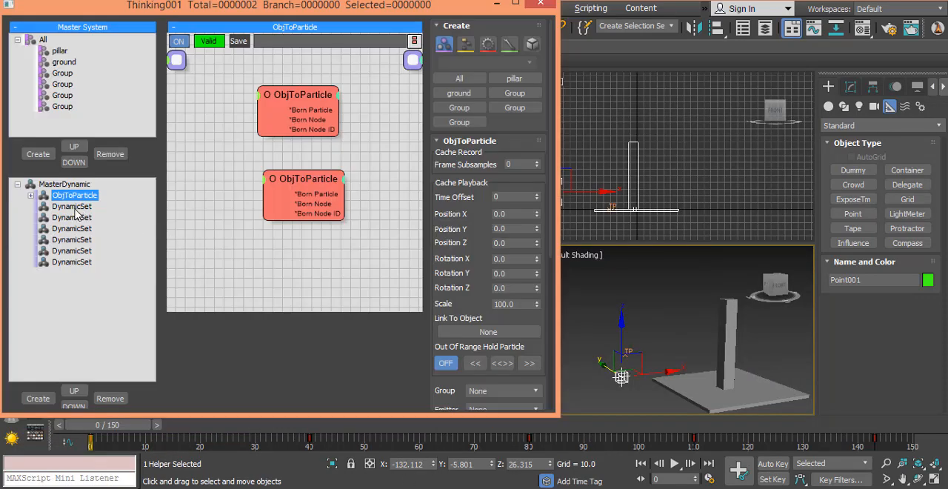
left_click(69, 207)
left_click(72, 208)
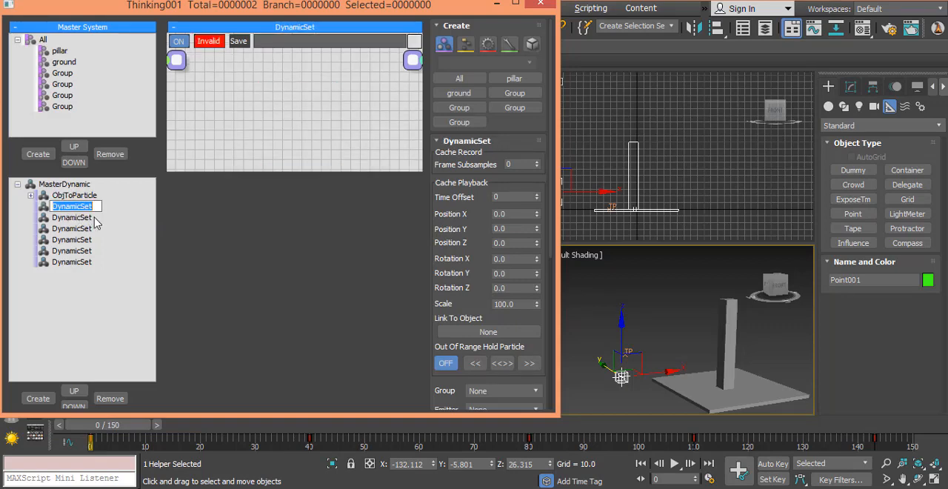
type("Birth")
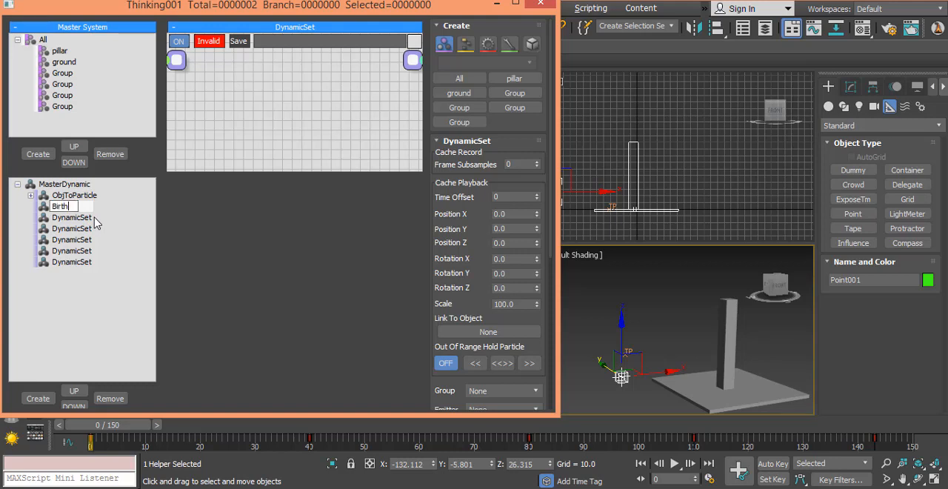
key("Return")
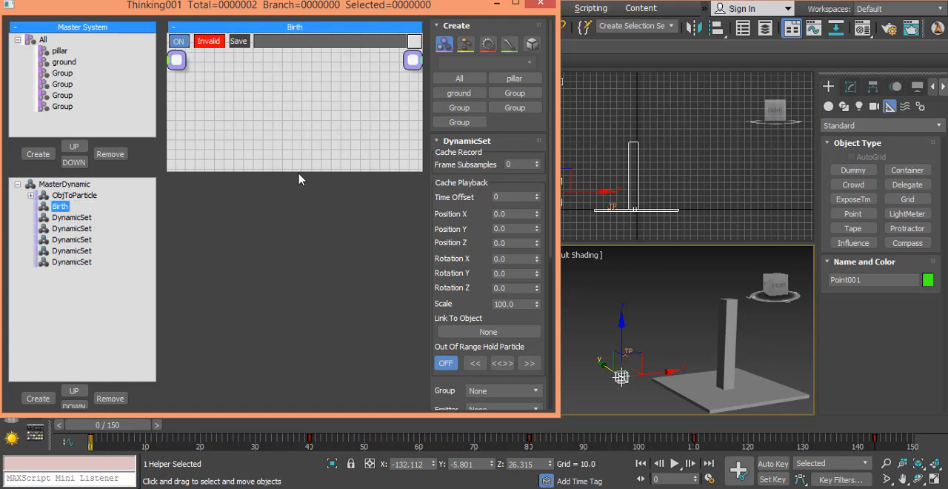
- Enlarge the Birth set's node area and add a Node helper that references the animated point helper
left_click_drag(296, 171, 290, 396)
right_click(193, 194)
left_click(232, 158)
left_click(226, 211)
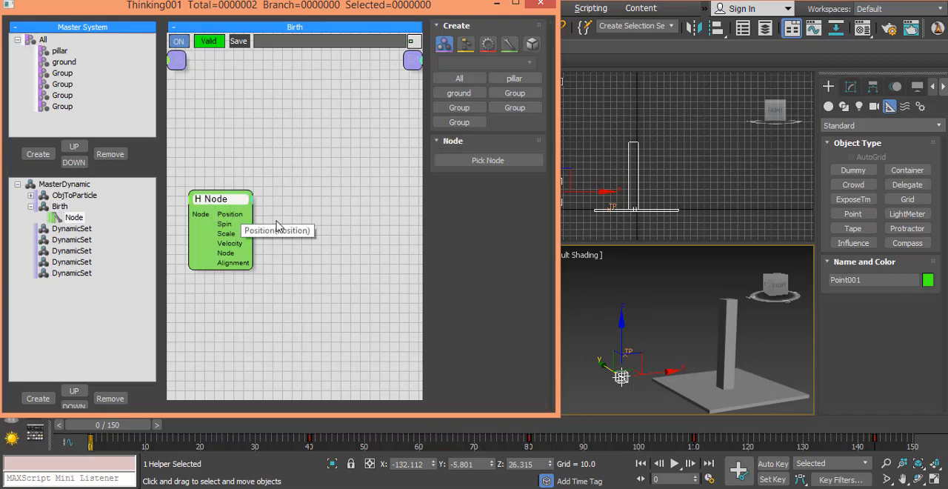
left_click(488, 160)
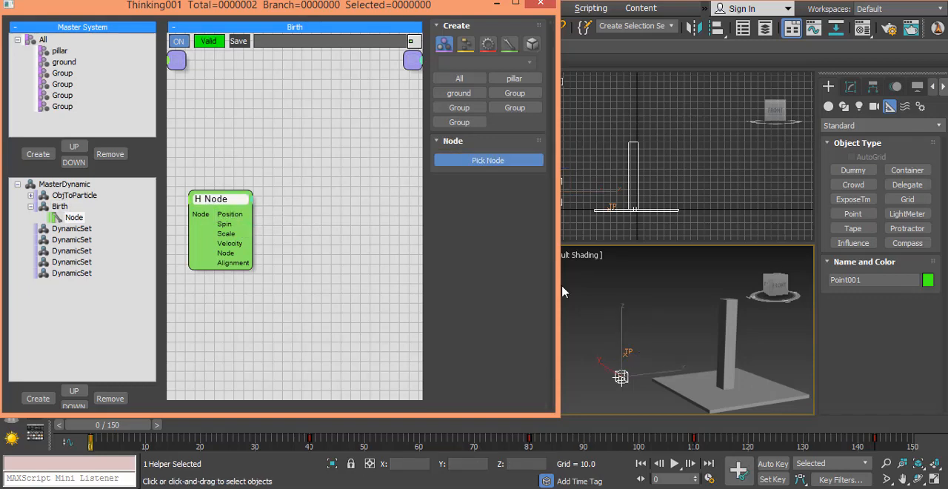
left_click(621, 377)
left_click_drag(203, 197, 197, 200)
- Add a PositionBorn operator to the Birth set and place it beside the Node helper
left_click(299, 191)
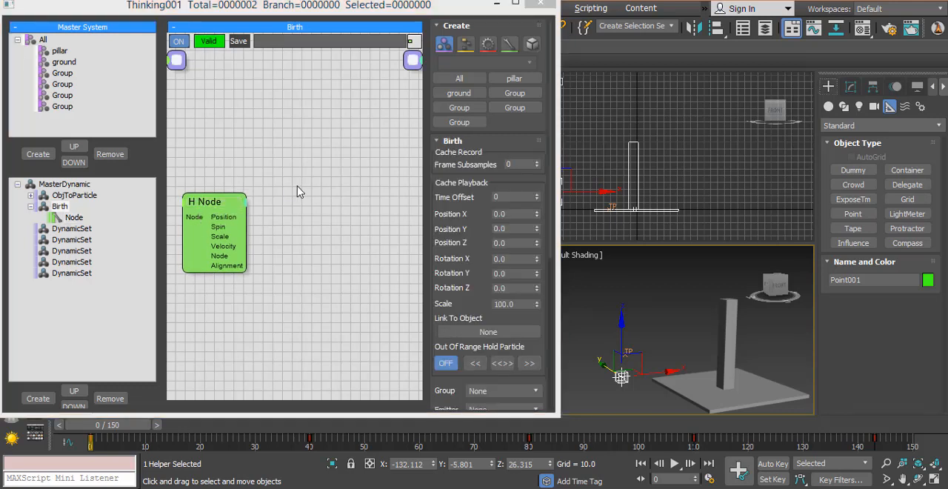
left_click(300, 192)
key("Tab")
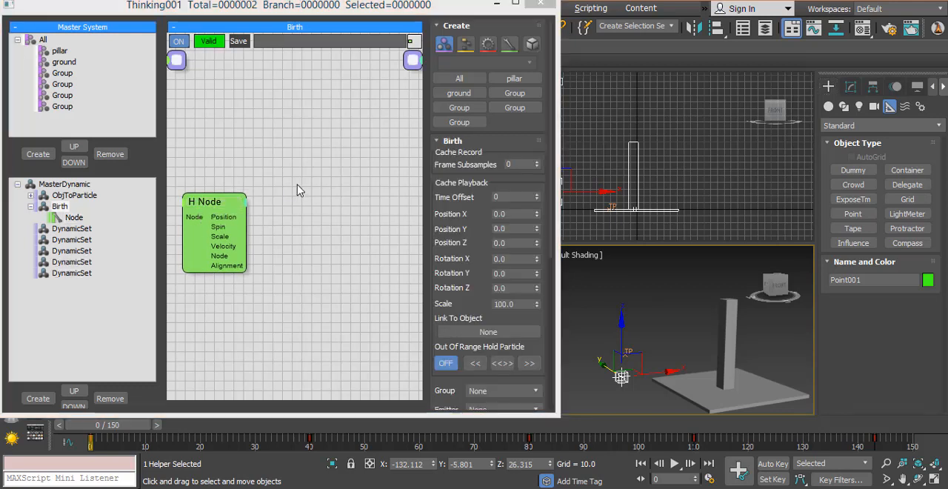
type("po")
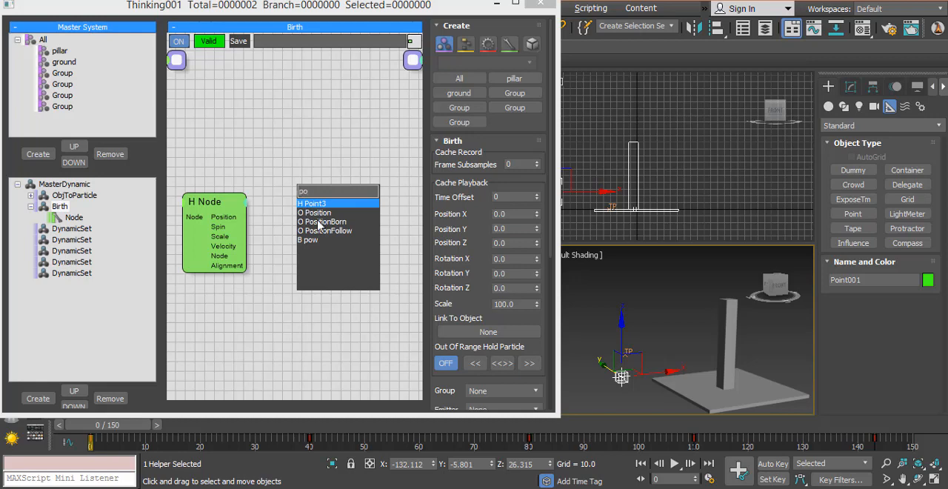
left_click(320, 222)
left_click_drag(321, 180, 308, 167)
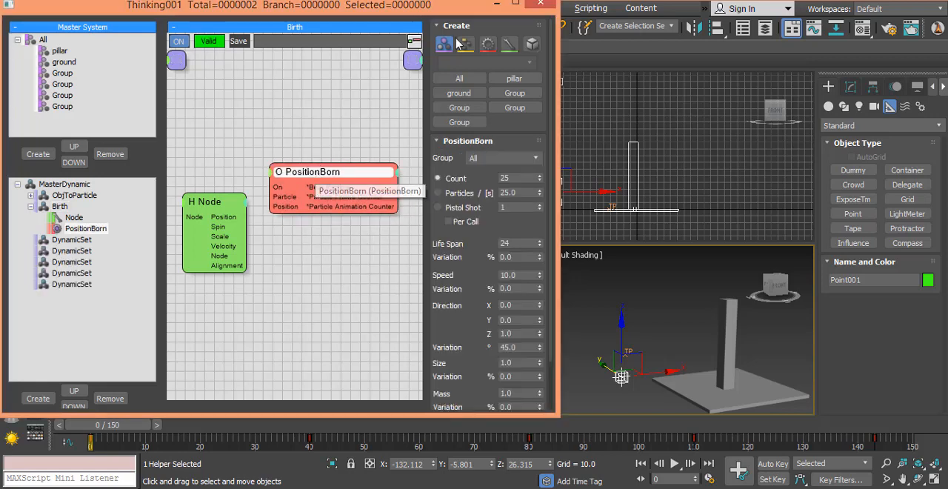
- Maximize the thinkingParticles window and arrange the Node helper and PositionBorn operator side by side with a gap between them
left_click(515, 2)
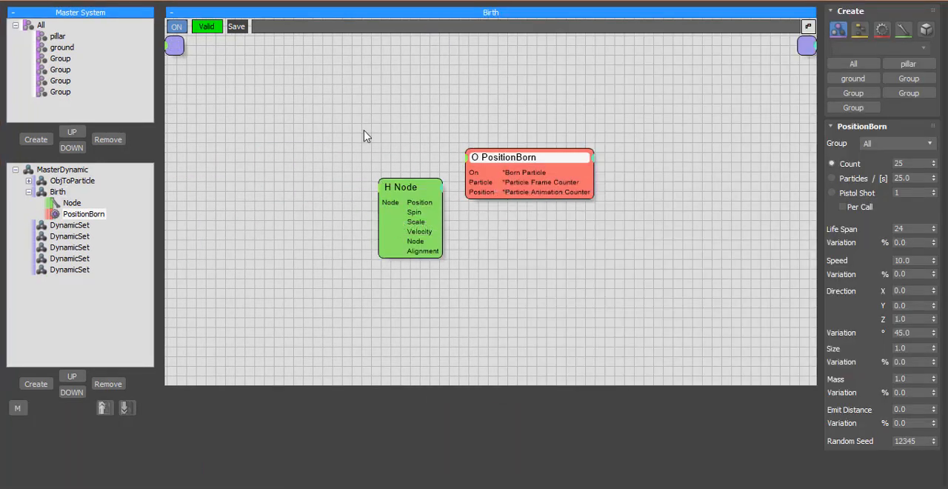
left_click_drag(389, 194, 225, 186)
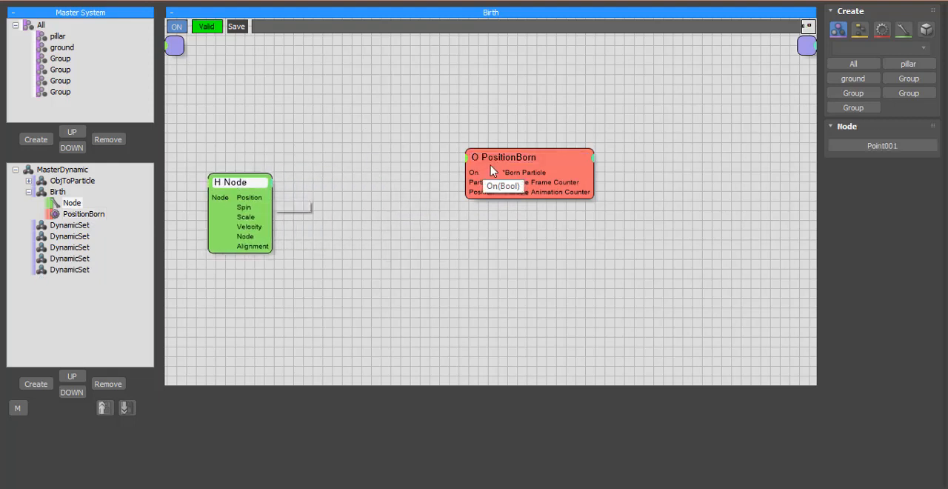
left_click(518, 158)
left_click_drag(519, 160, 404, 171)
left_click_drag(253, 183, 240, 186)
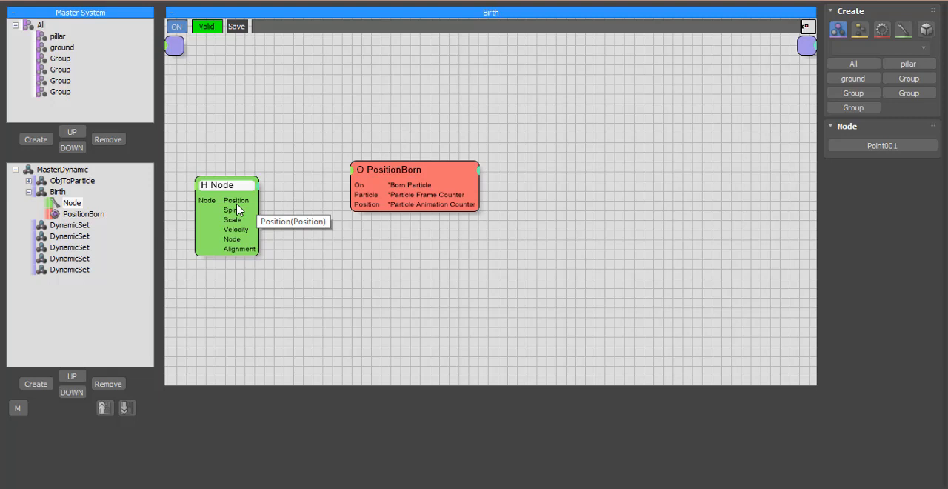
- Connect the Node helper's Position output to PositionBorn's Position input and rename the group below ground as Birth
left_click_drag(235, 206, 363, 212)
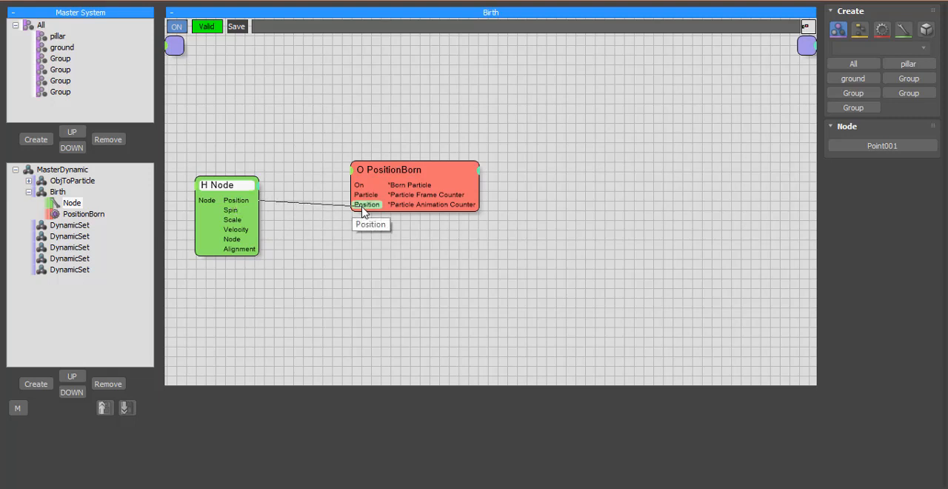
double_click(60, 58)
type("Birth")
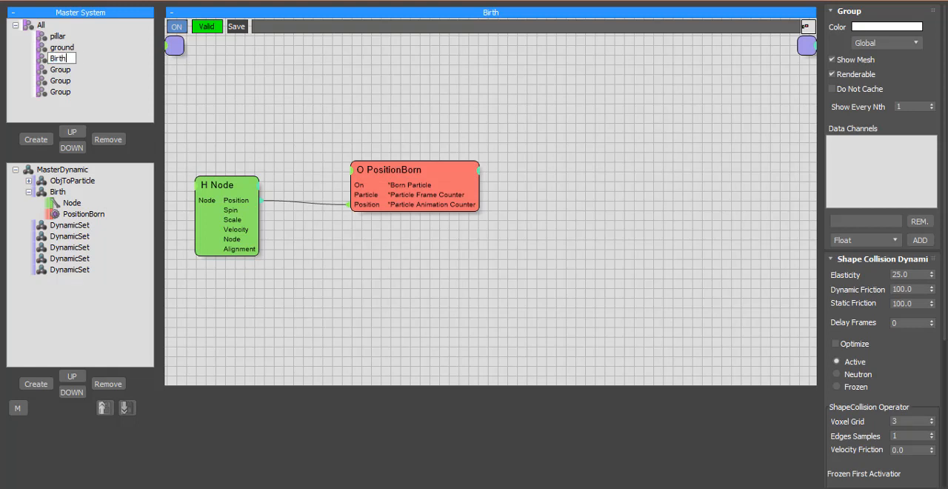
key("Return")
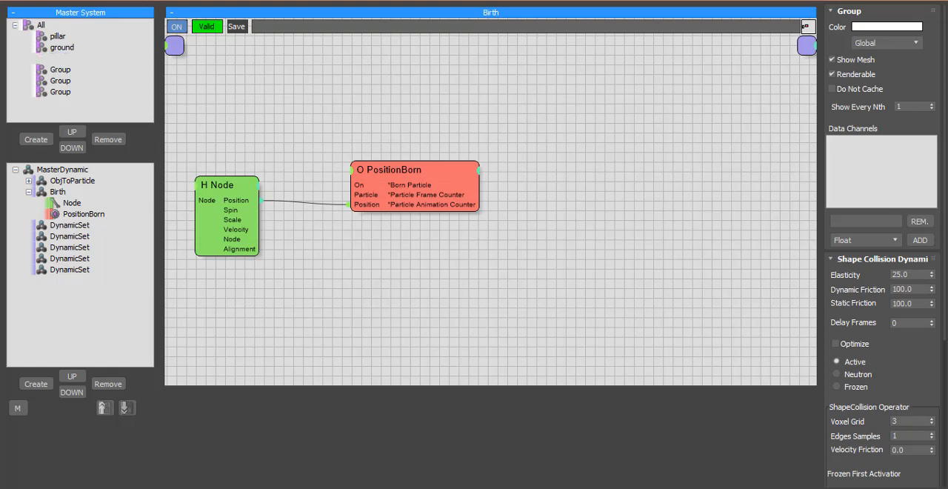
- Assign the Birth group to the PositionBorn operator, restore the thinkingParticles window to its smaller size and scrub the first frames
double_click(403, 171)
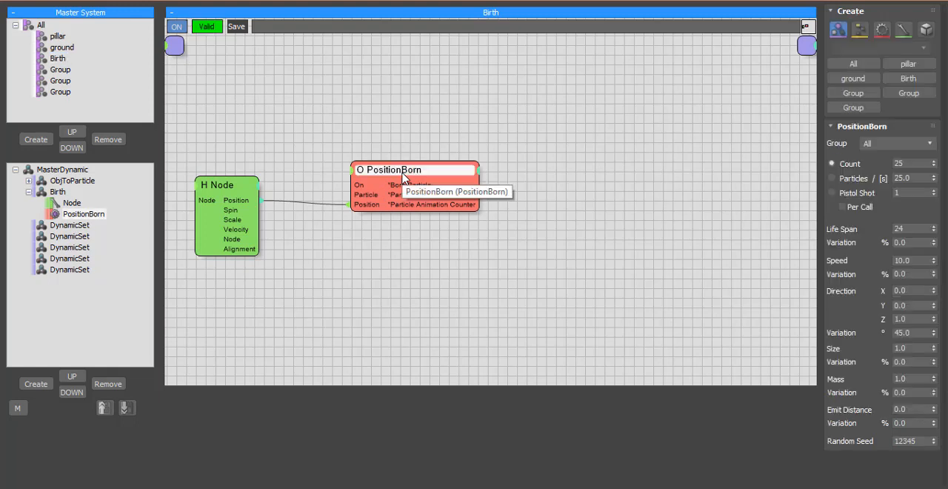
left_click(880, 144)
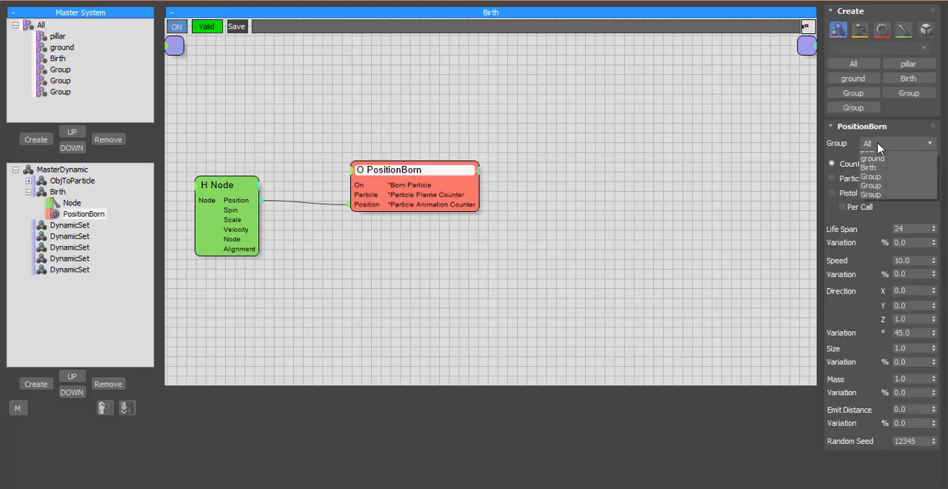
left_click(889, 189)
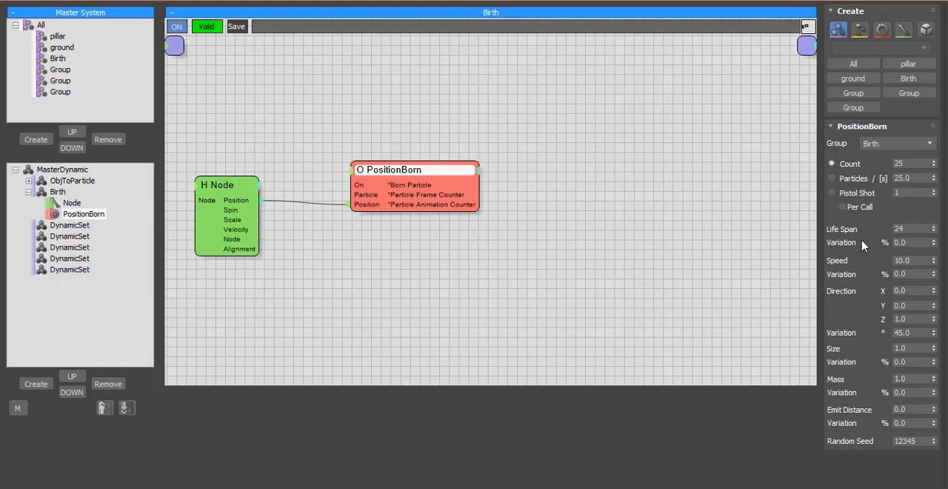
left_click(905, 4)
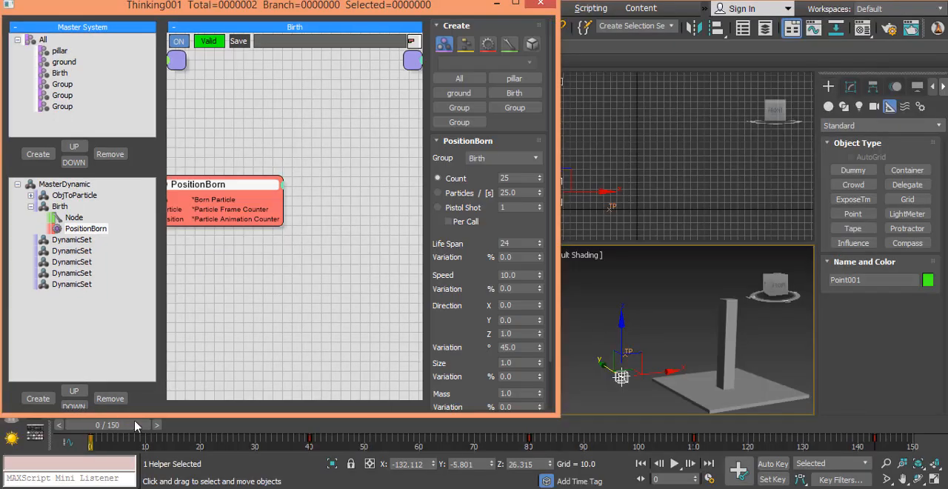
left_click_drag(136, 425, 59, 428)
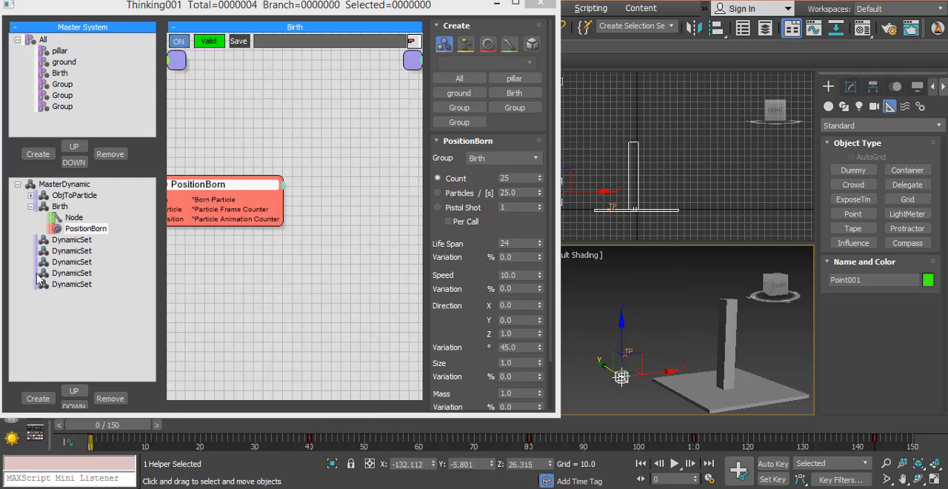
- Collapse the Birth set and rename the first DynamicSet below it as force
left_click(30, 206)
left_click(73, 218)
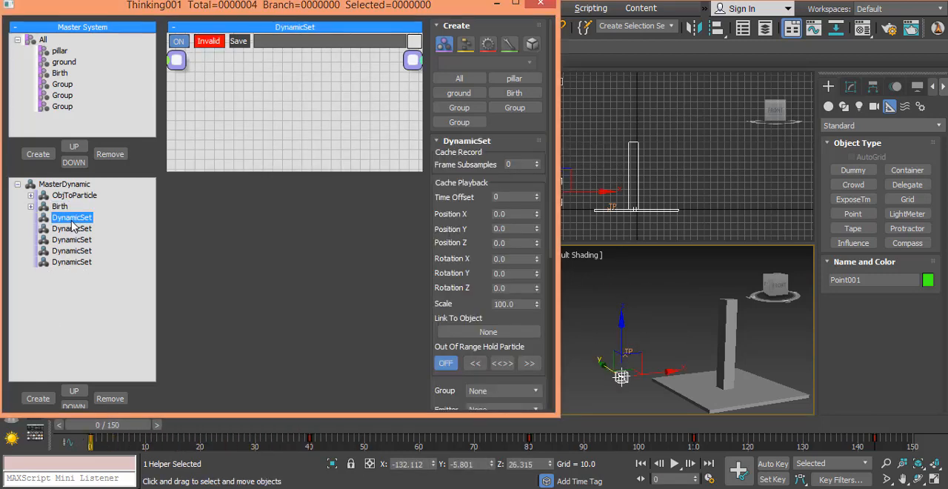
left_click(73, 221)
type("force")
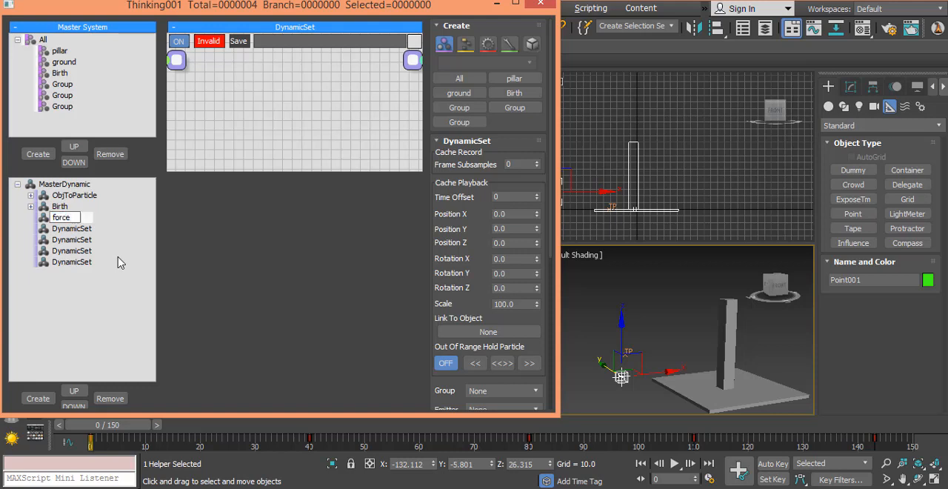
key("Return")
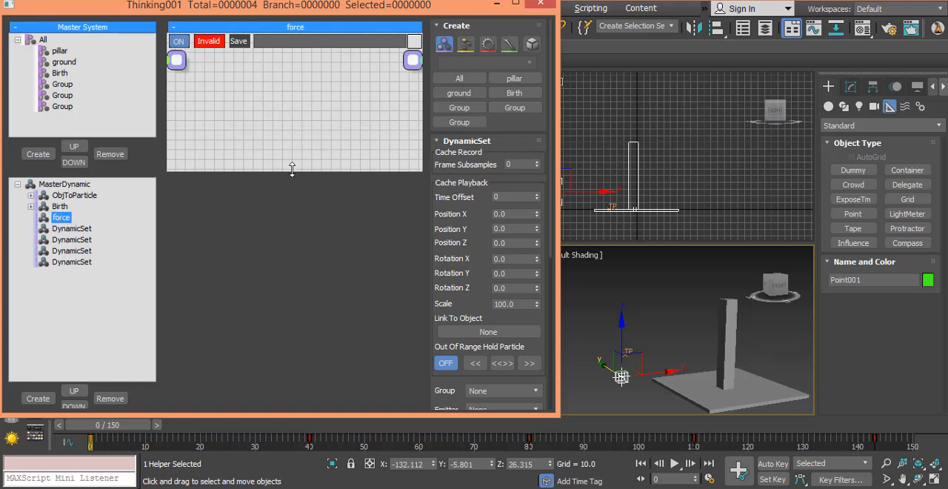
- Enlarge the force set's node area and add a Birth group node, placing it toward the left side
left_click_drag(295, 171, 295, 335)
right_click(239, 169)
mouse_move(292, 159)
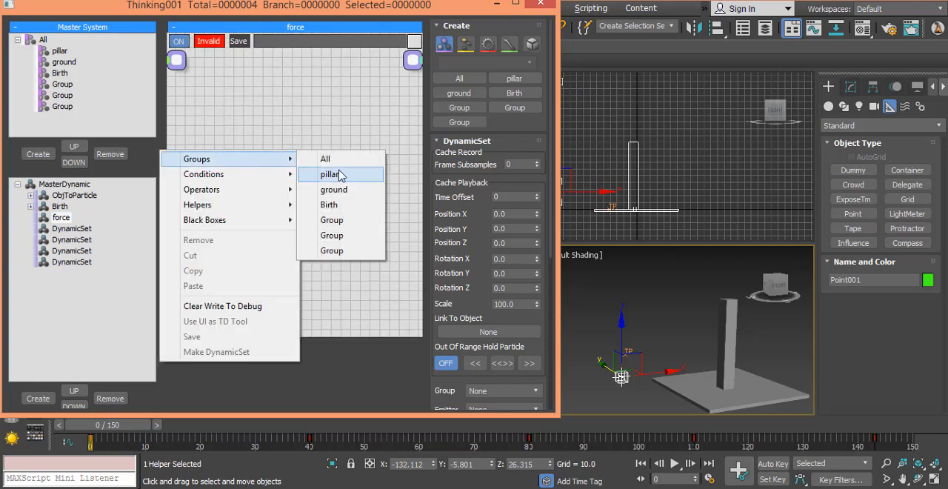
left_click(329, 205)
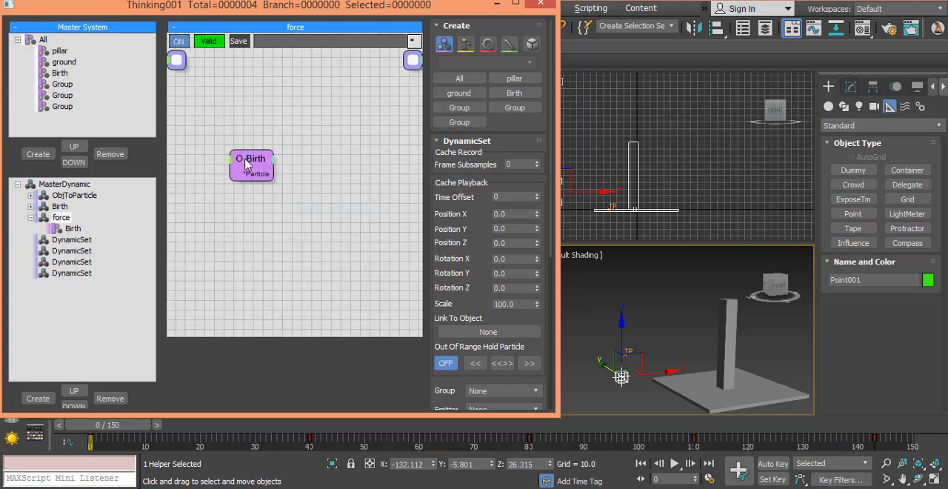
left_click(236, 184)
left_click(310, 186)
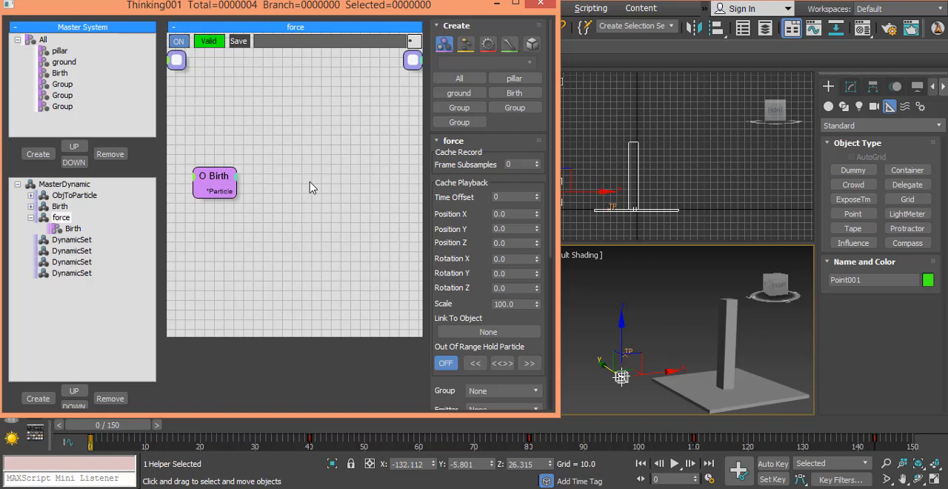
- Add a Force operator to the force set beside the Birth group node
right_click(311, 187)
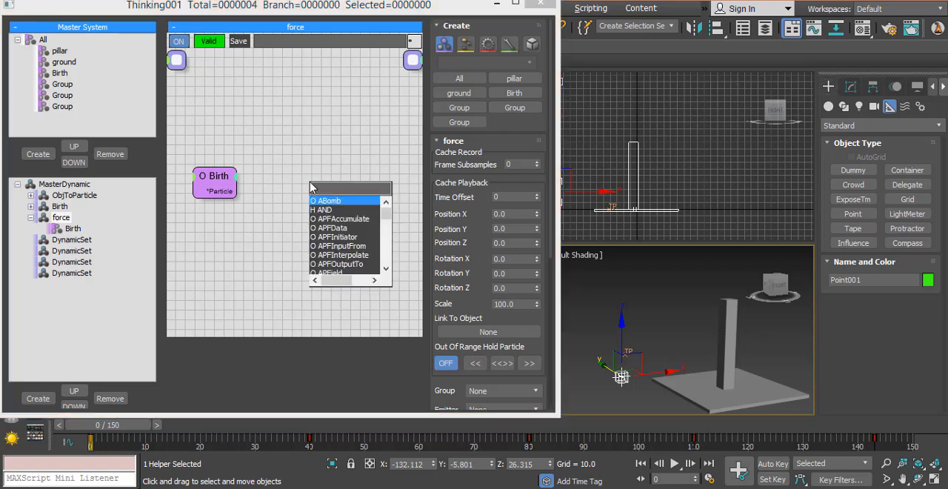
type("for")
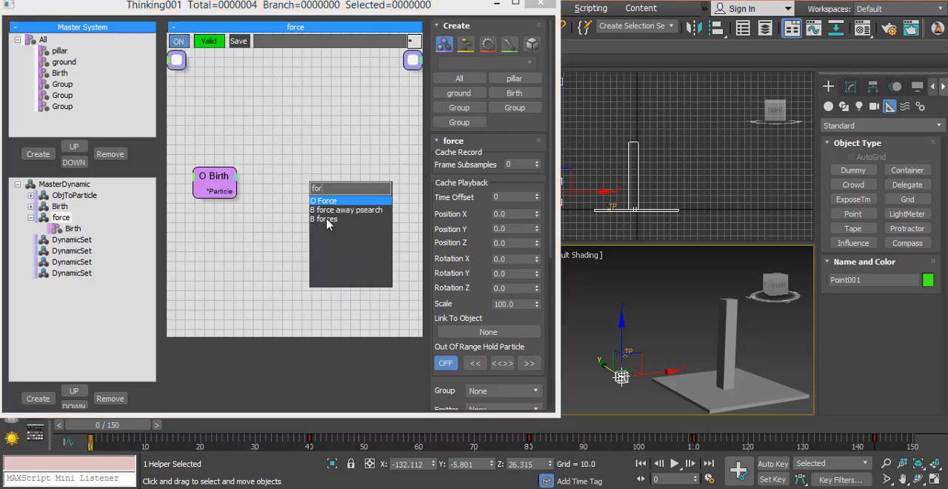
left_click(328, 201)
right_click(301, 151)
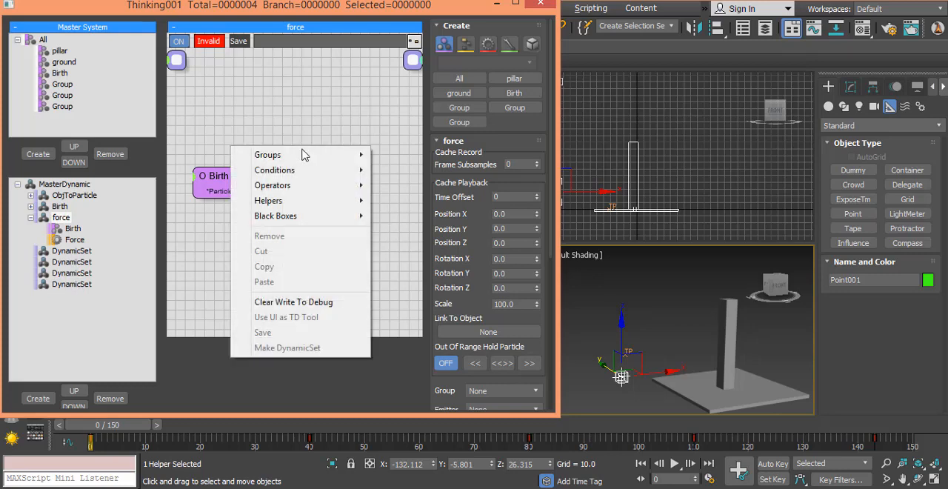
mouse_move(310, 187)
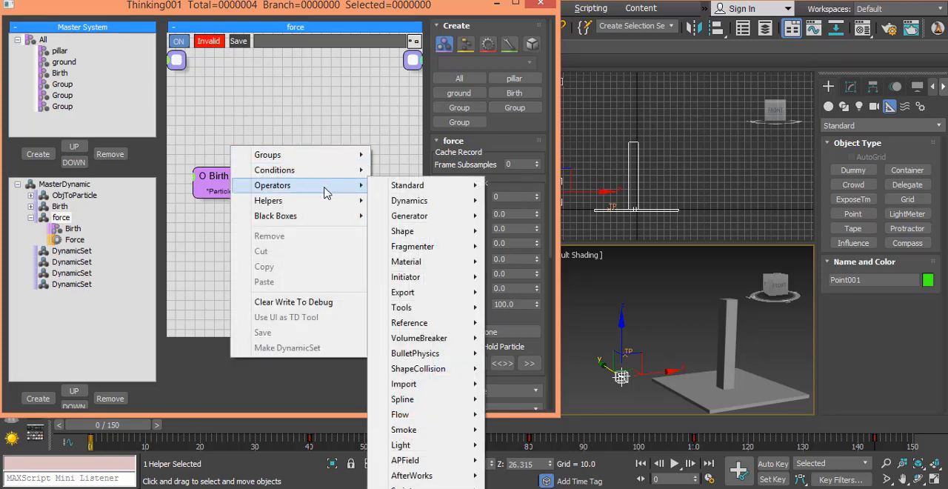
mouse_move(406, 205)
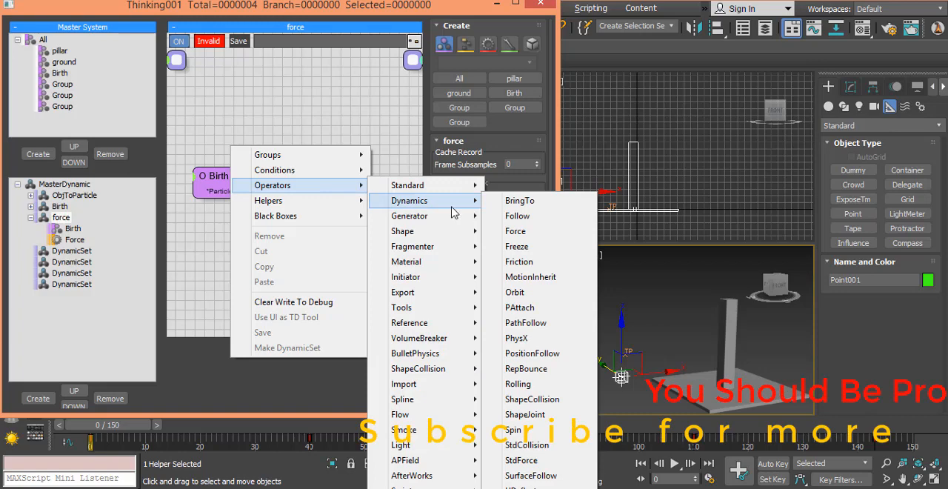
right_click(273, 111)
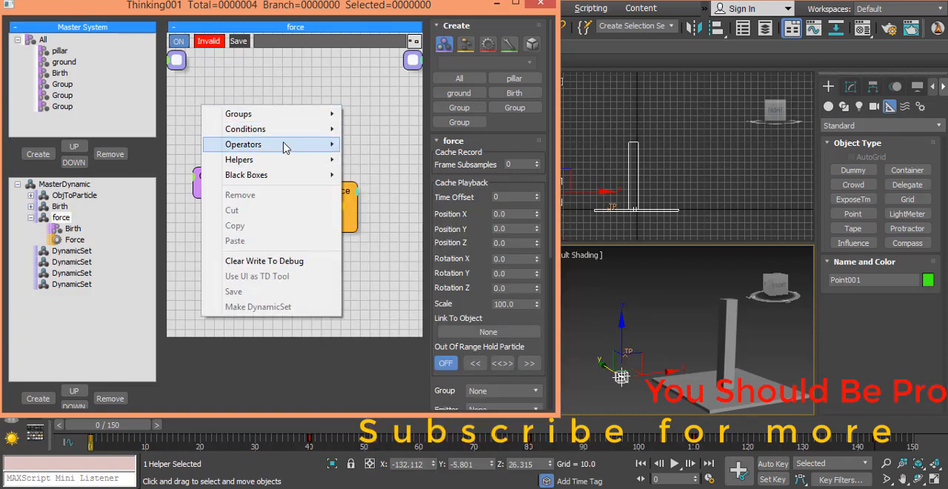
mouse_move(287, 152)
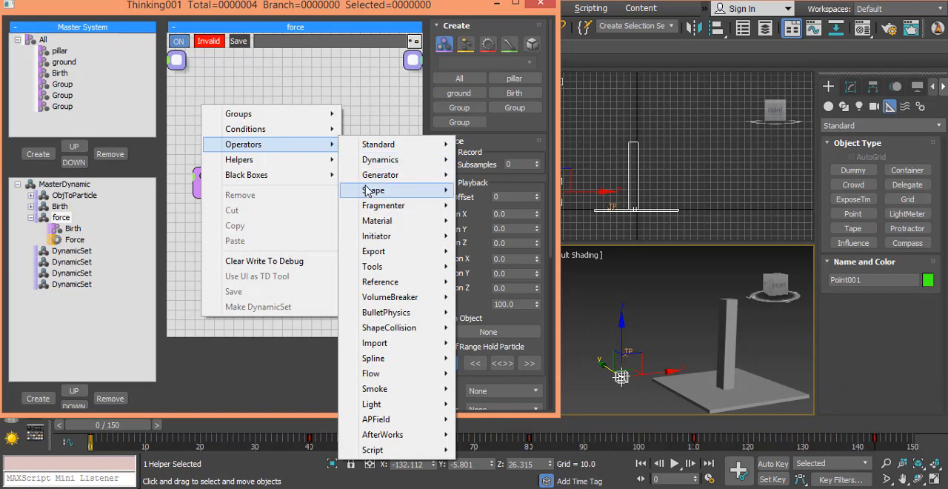
mouse_move(443, 161)
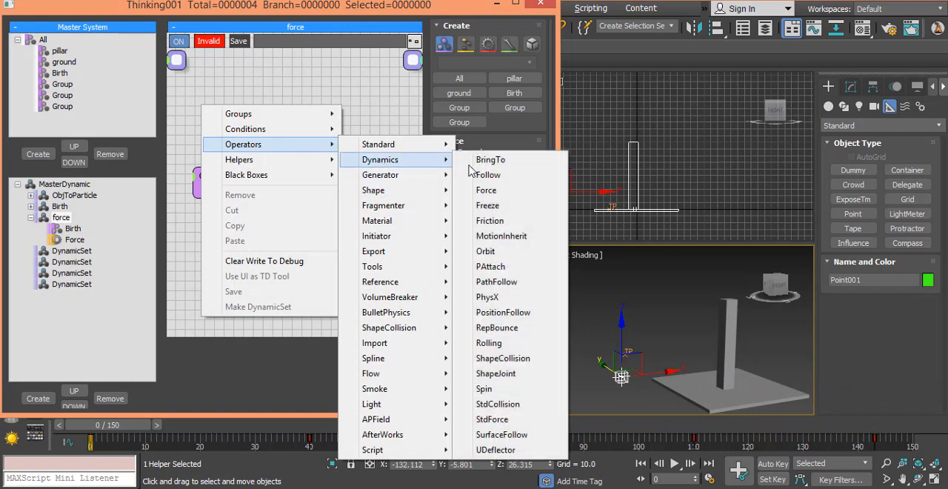
left_click(525, 197)
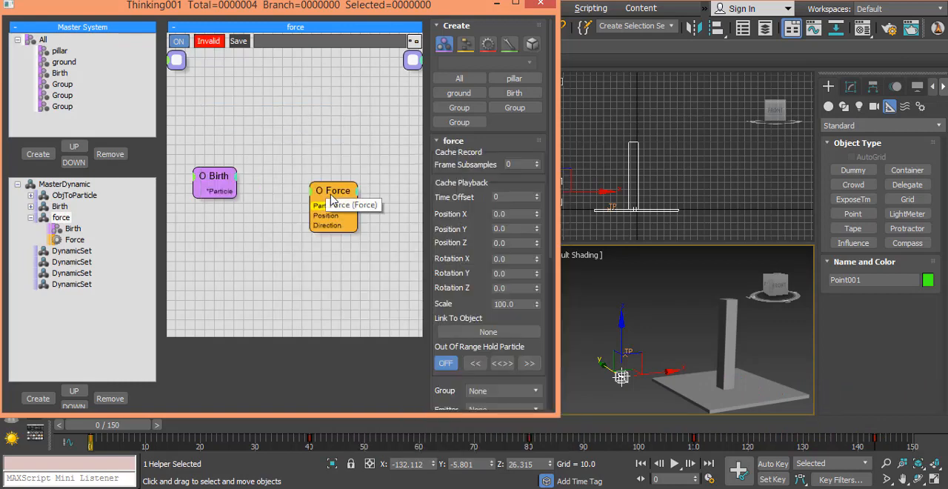
- Reposition the Force operator and connect the Birth group's Particle output to its Particle input
left_click_drag(328, 191, 322, 152)
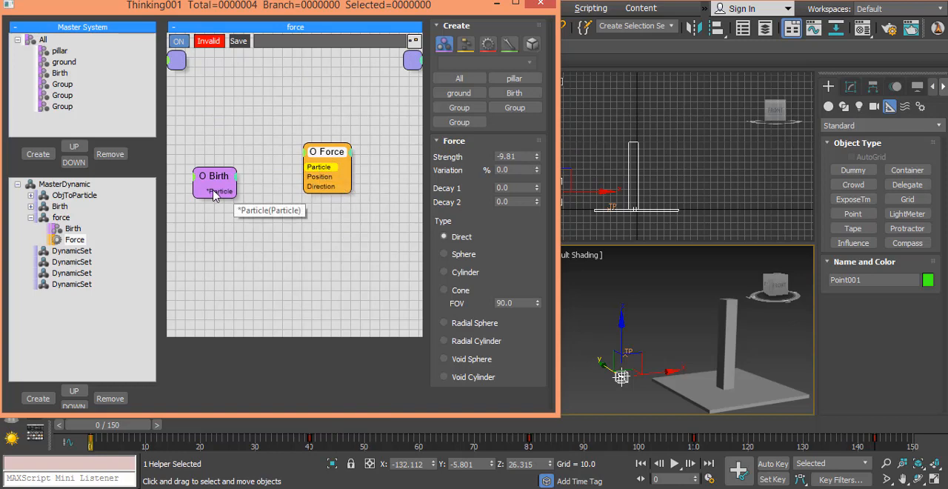
left_click_drag(213, 192, 356, 159)
left_click(266, 264)
- Add a Point3 helper below the Birth group node, connect its Vector output to Force's Direction input, and tidy the node layout
double_click(249, 244)
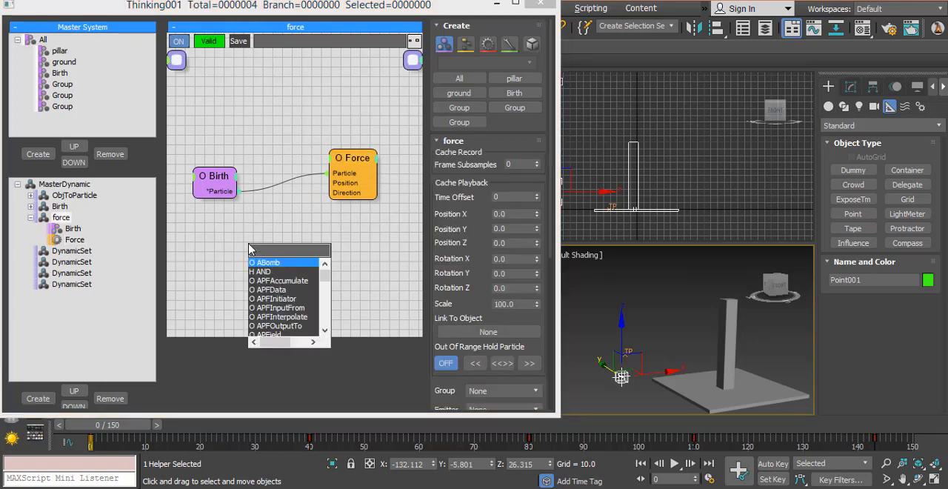
type("poi")
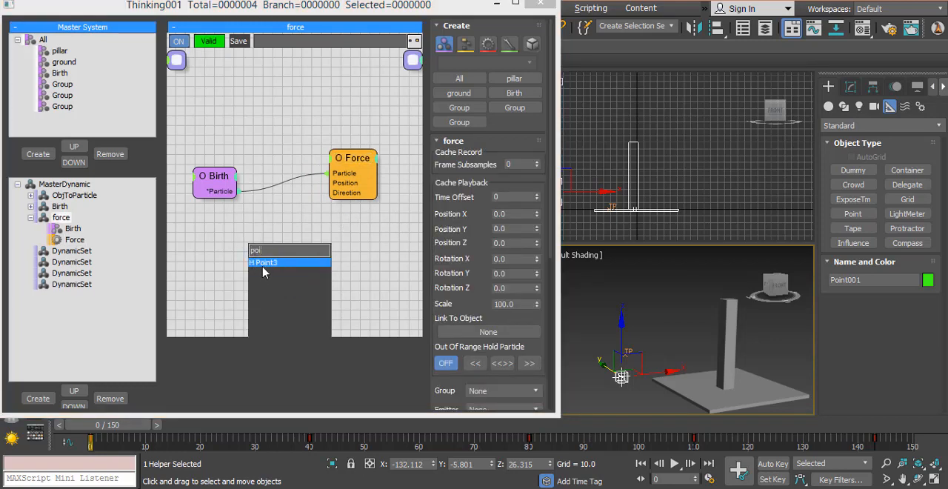
left_click(264, 264)
left_click_drag(289, 273, 348, 195)
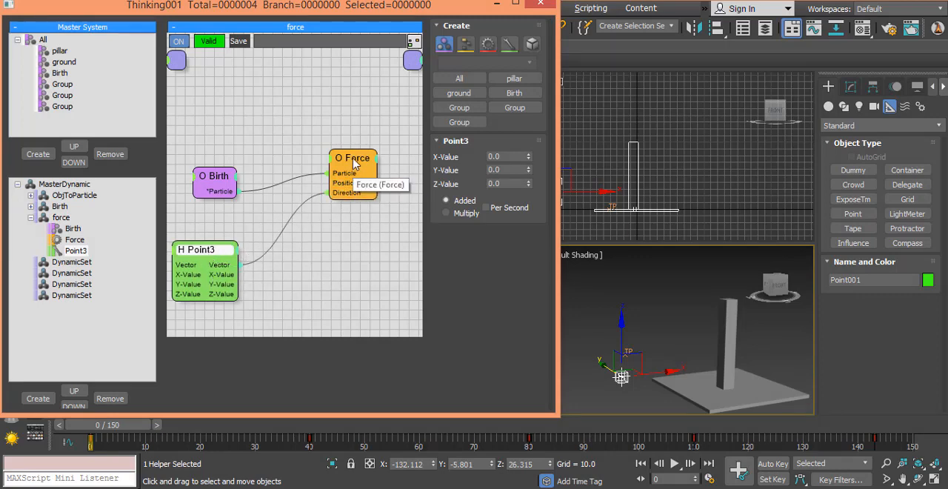
left_click_drag(353, 159, 360, 160)
left_click_drag(194, 255, 202, 252)
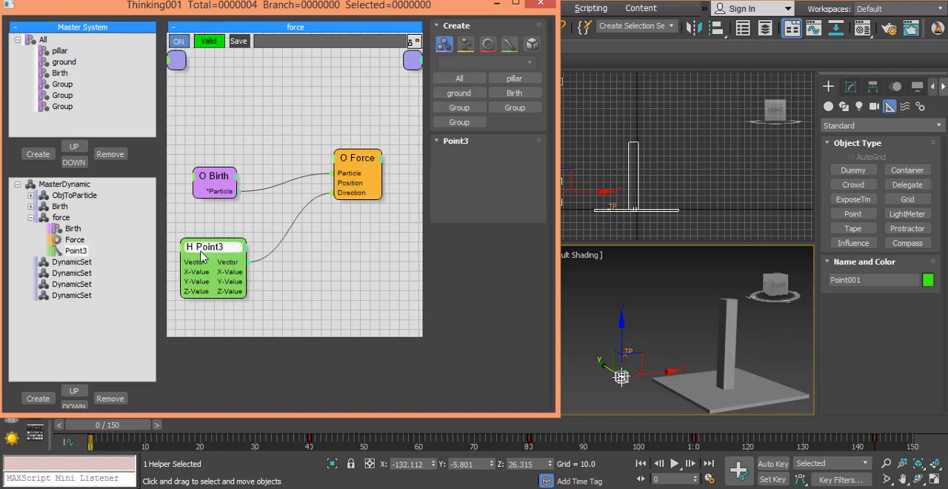
- Go to frame 13, minimize the thinkingParticles window and inspect the emitted particles in maximized Perspective and Top views
left_click_drag(111, 428, 180, 428)
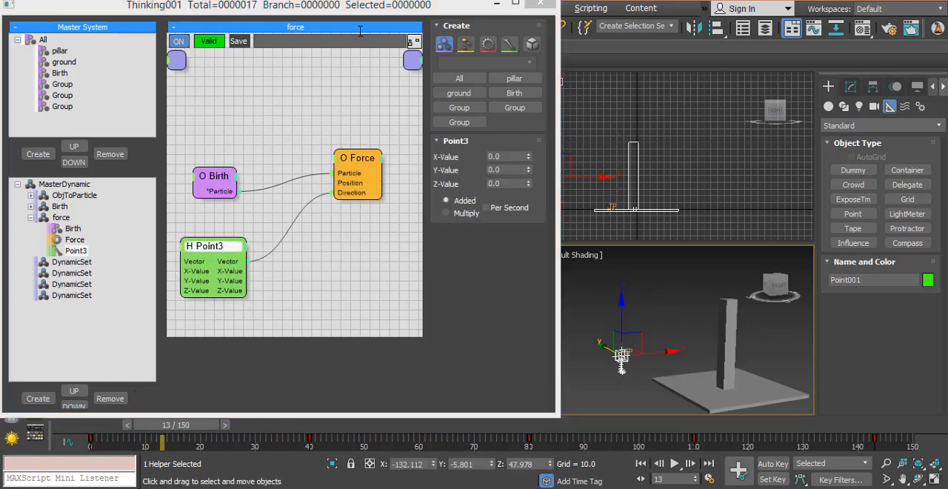
left_click(517, 4)
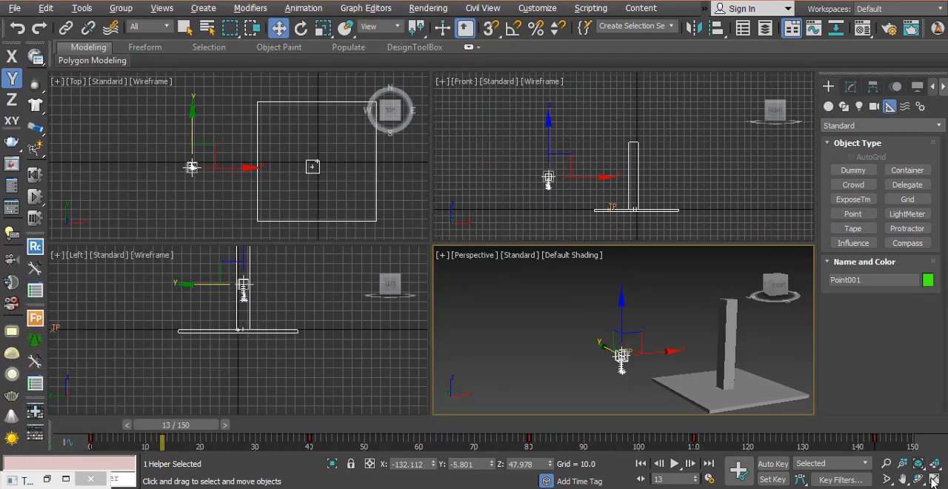
key("alt+w")
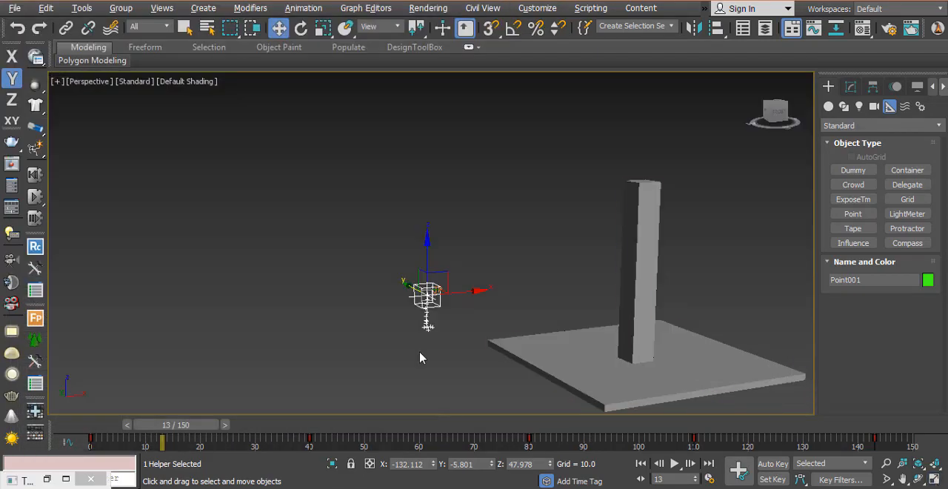
key("alt+w")
right_click(264, 205)
key("alt+w")
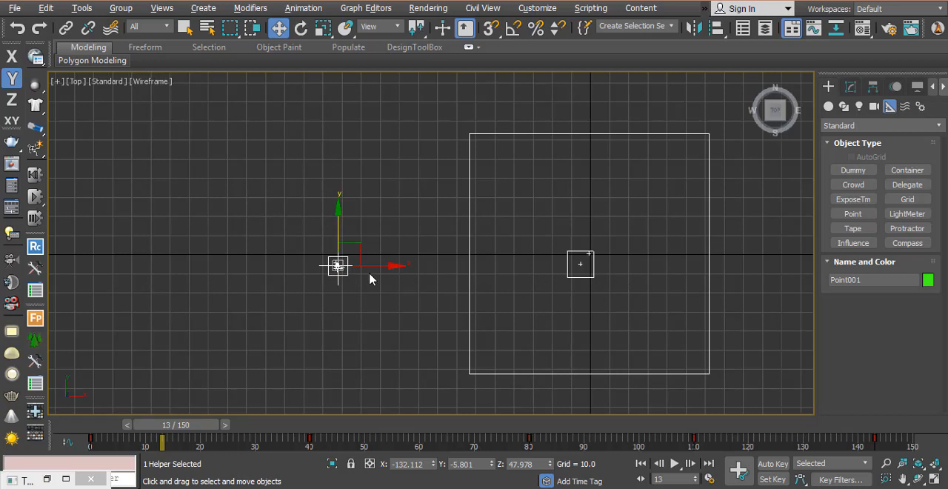
key("ctrl+shift+d")
left_click_drag(355, 268, 568, 271)
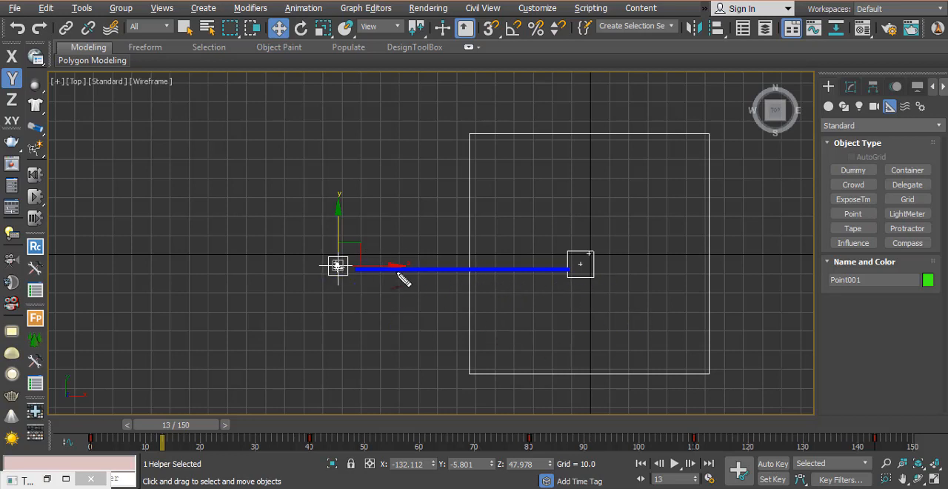
left_click_drag(361, 247, 550, 261)
mouse_move(499, 240)
left_mouse_down()
mouse_move(553, 264)
mouse_move(504, 281)
left_mouse_up()
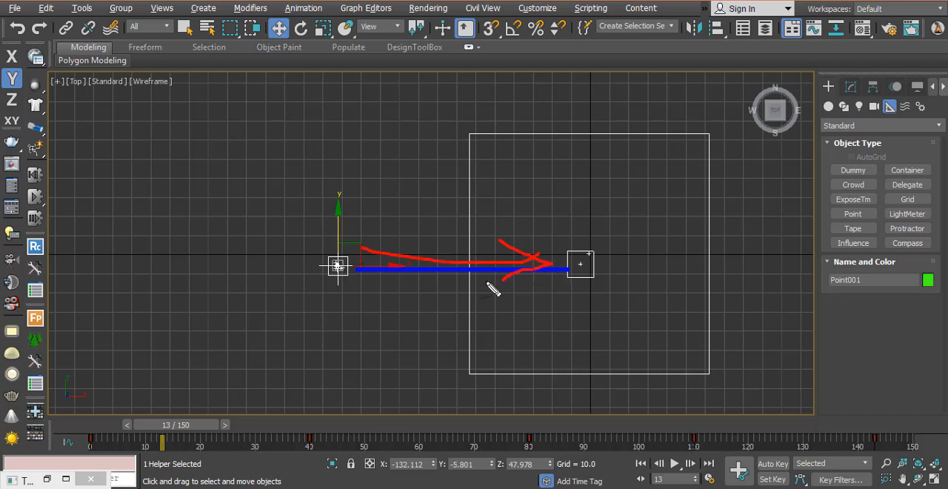
key("Escape")
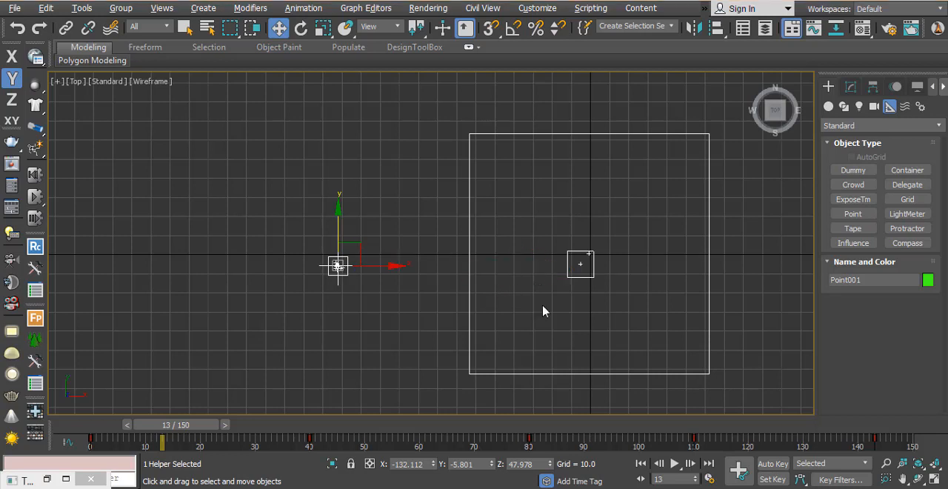
- Restore the four viewports and thinkingParticles window, set Point3's X-Value to 1.0 and preview the particles up to frame 23
left_click(934, 479)
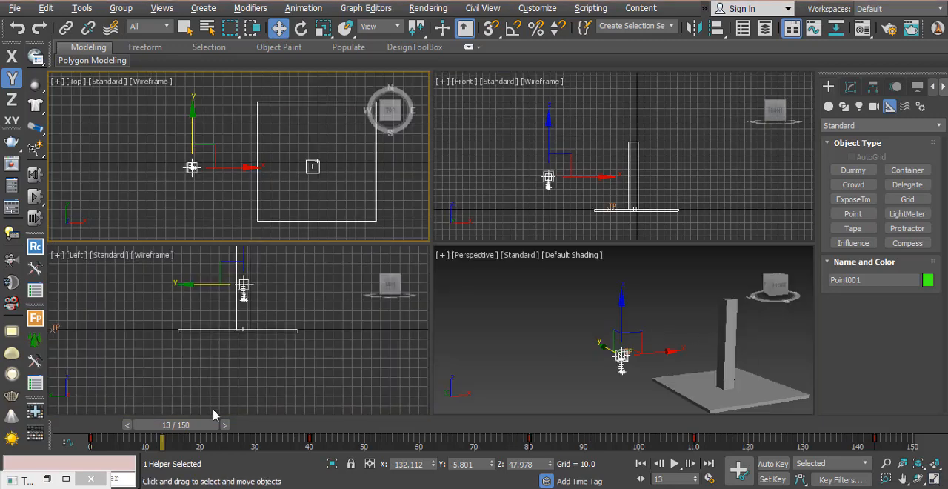
left_click(46, 478)
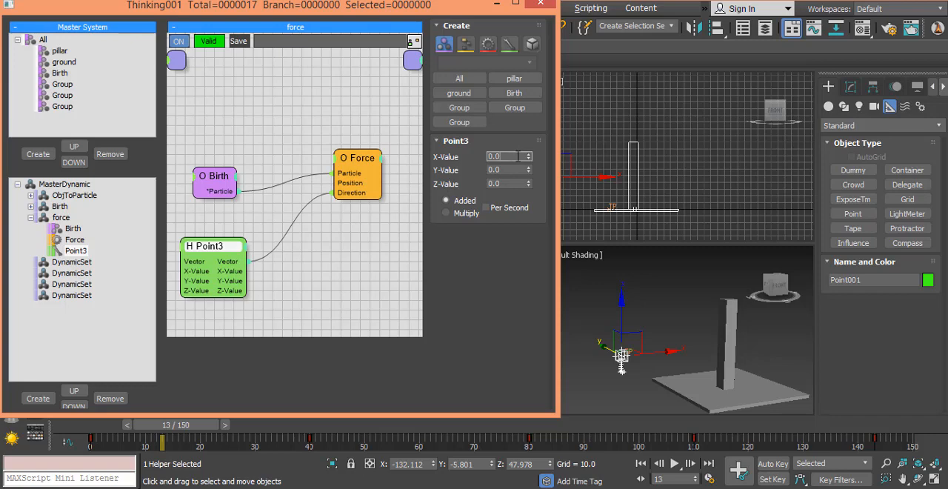
mouse_move(207, 251)
left_mouse_down()
mouse_move(212, 238)
mouse_move(209, 251)
left_mouse_up()
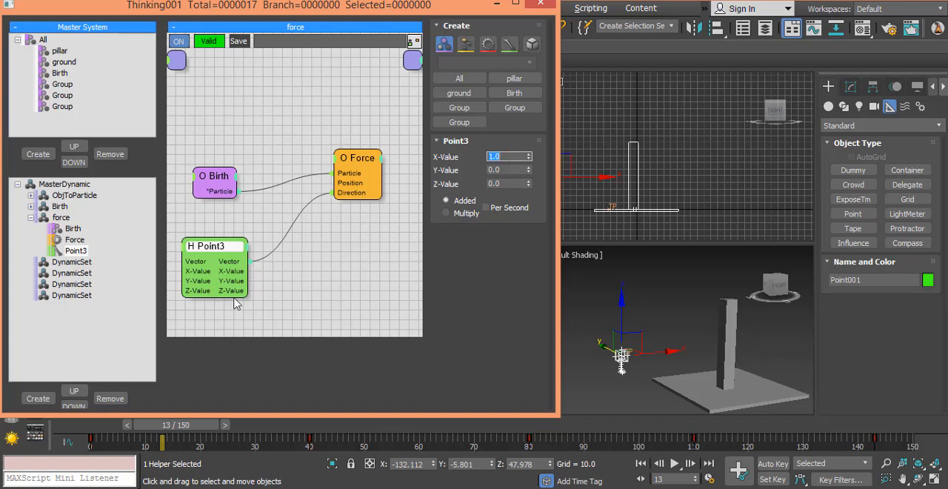
left_click_drag(153, 430, 215, 446)
- Set the Force operator's Strength to 100 and scrub the animation to frame 41 to check the particle path
left_click(354, 183)
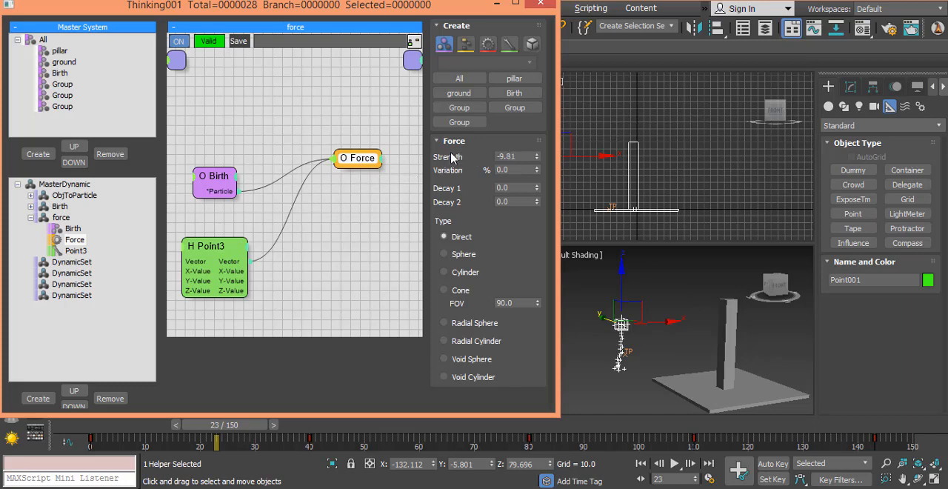
left_click(357, 158)
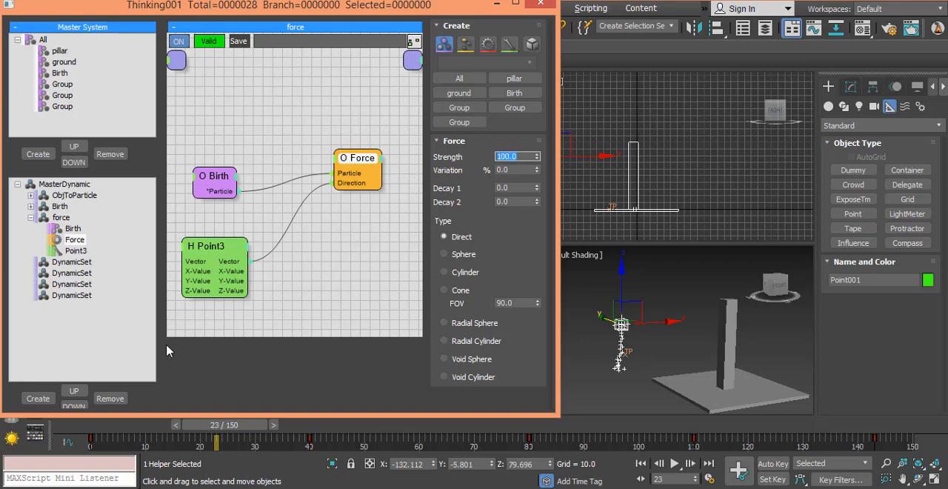
left_click_drag(226, 428, 111, 433)
left_click_drag(241, 445, 316, 437)
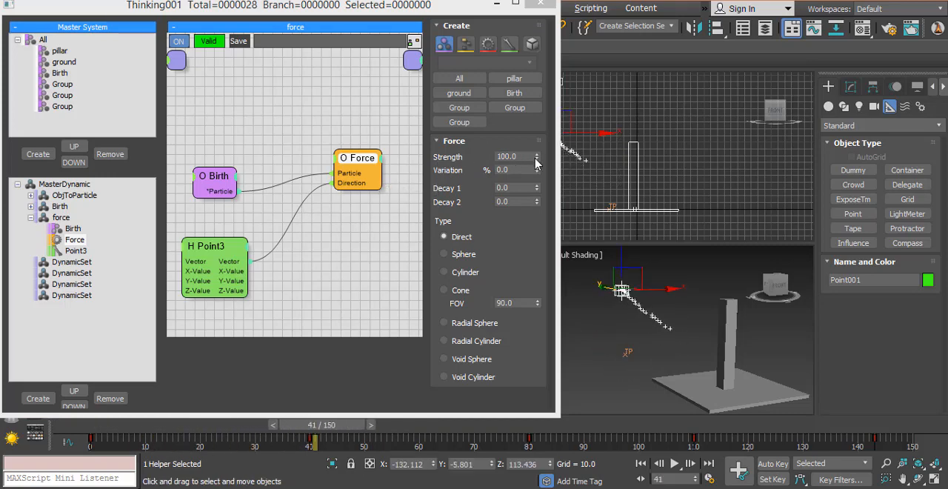
- Set the Force operator's Strength to 400 and scrub the animation back to frame 6
double_click(520, 156)
type("400")
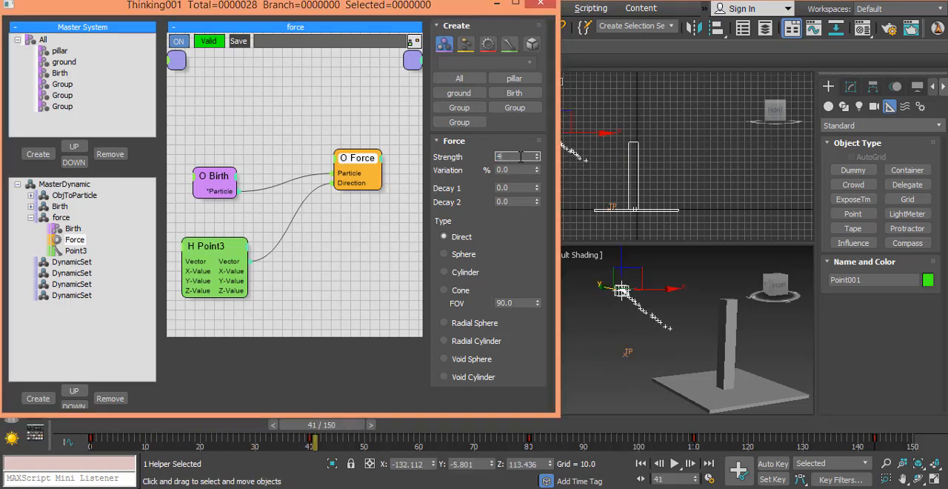
key("Return")
left_click(313, 438)
left_click_drag(313, 434, 138, 455)
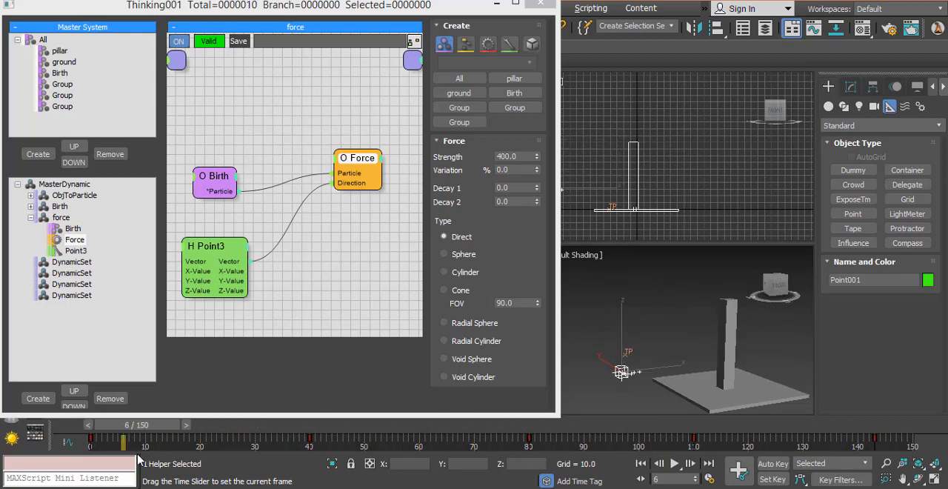
- Collapse the force set and rename the DynamicSet directly below it as shape
left_click(30, 217)
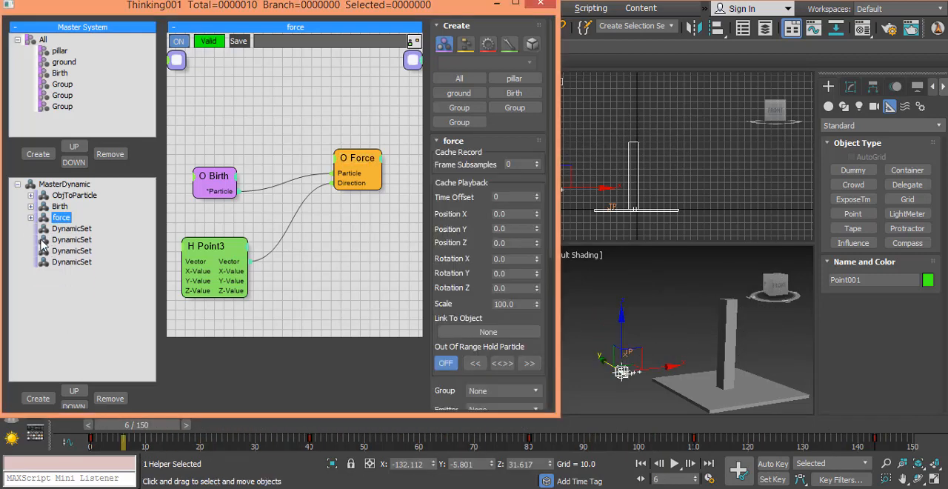
left_click(72, 229)
left_click(90, 234)
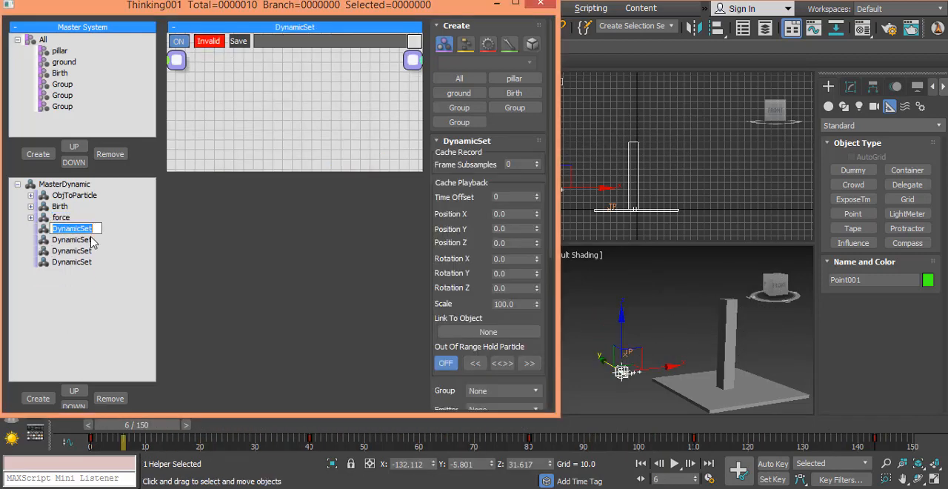
type("shape")
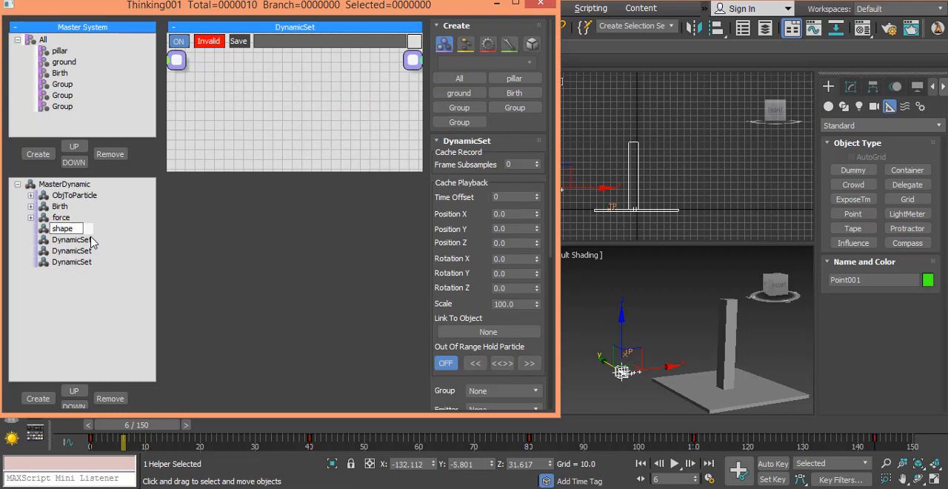
key("Return")
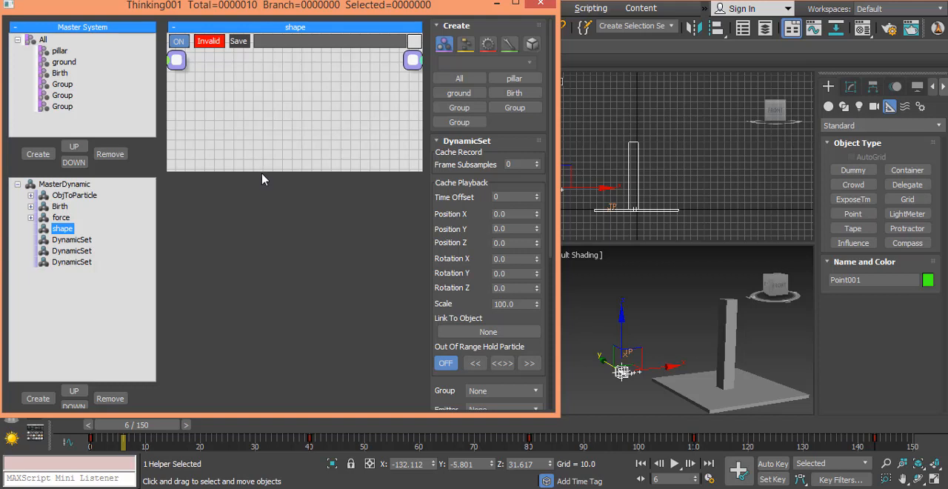
- Add a Birth group node to the shape set and place it near the graph's left edge
right_click(199, 163)
mouse_move(200, 166)
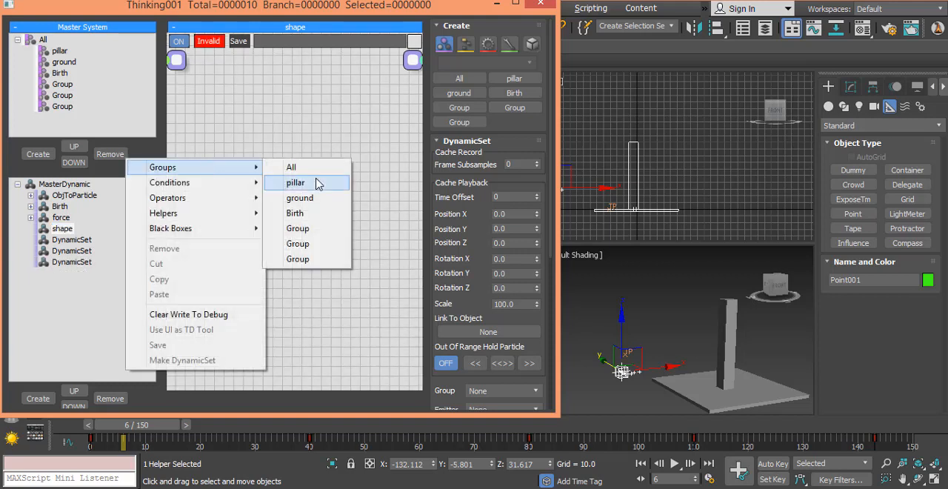
left_click(295, 213)
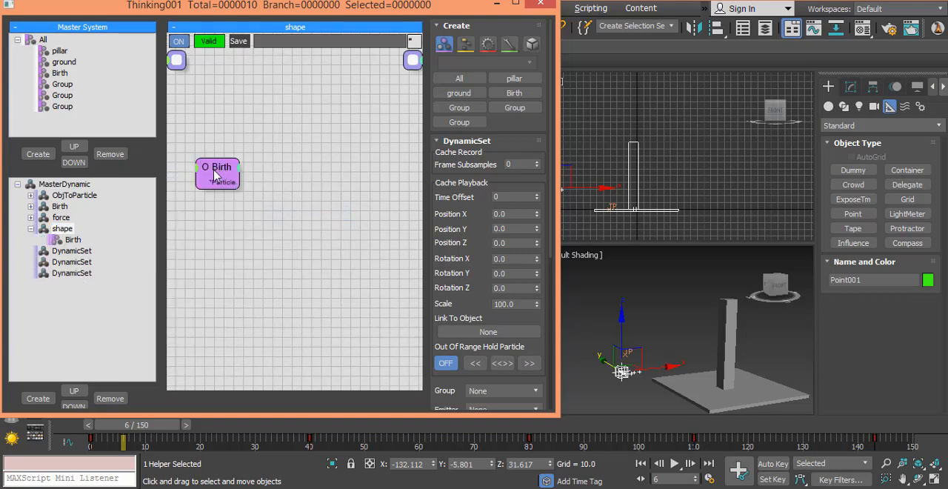
left_click_drag(215, 176, 200, 191)
- Add a StdShape operator beside the Birth group node and connect the group's Particle output to its Particle input
left_click(286, 180)
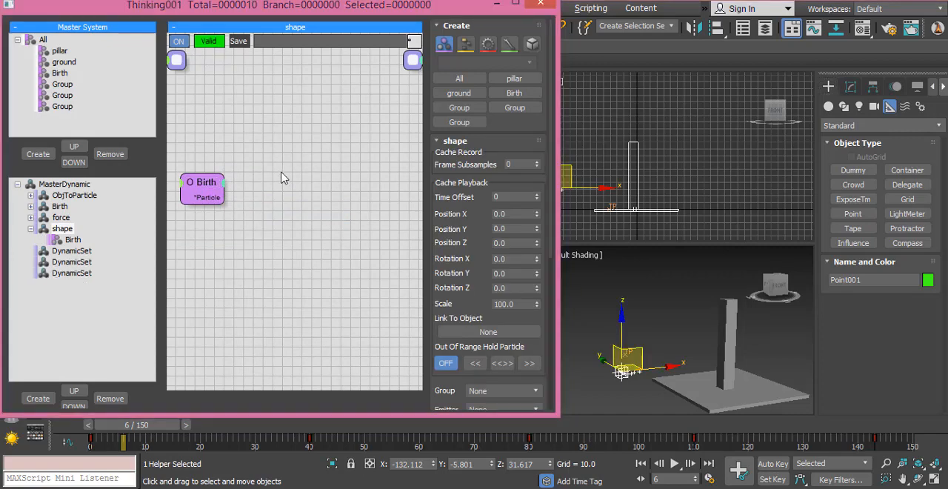
right_click(281, 178)
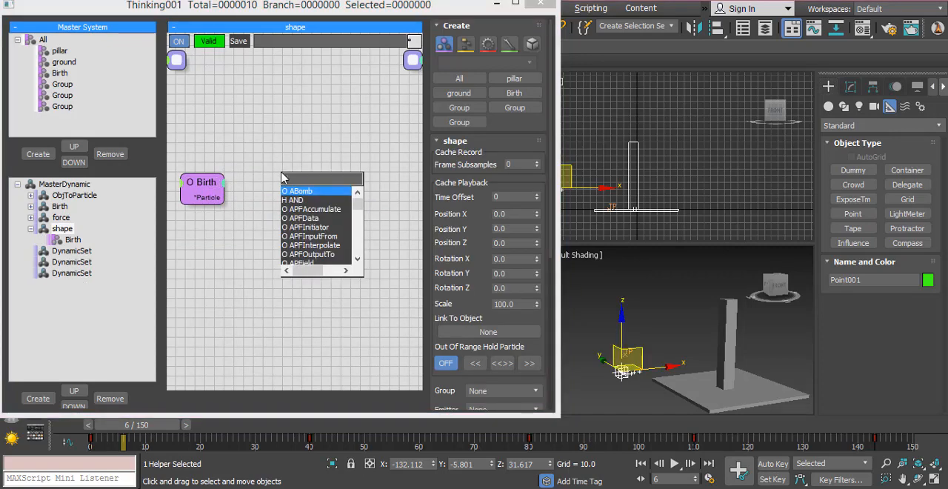
type("std")
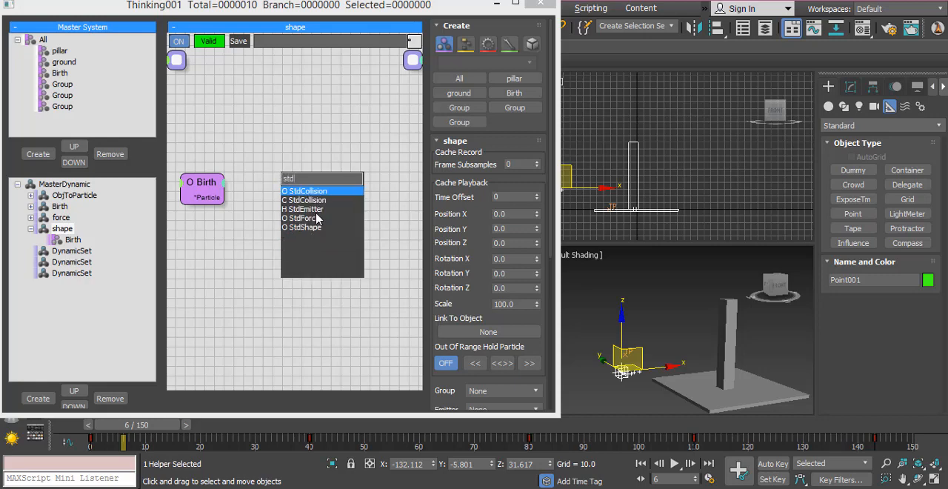
left_click(319, 228)
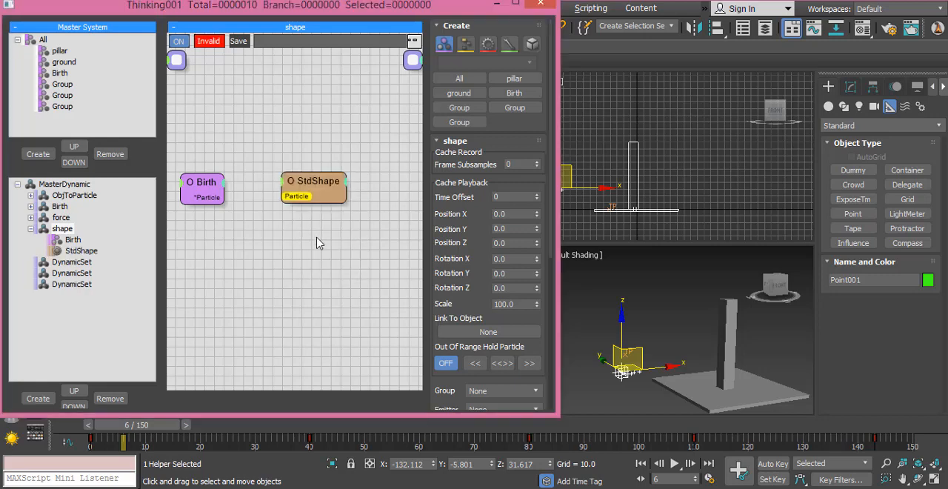
left_click_drag(312, 191, 317, 181)
left_click_drag(208, 198, 304, 190)
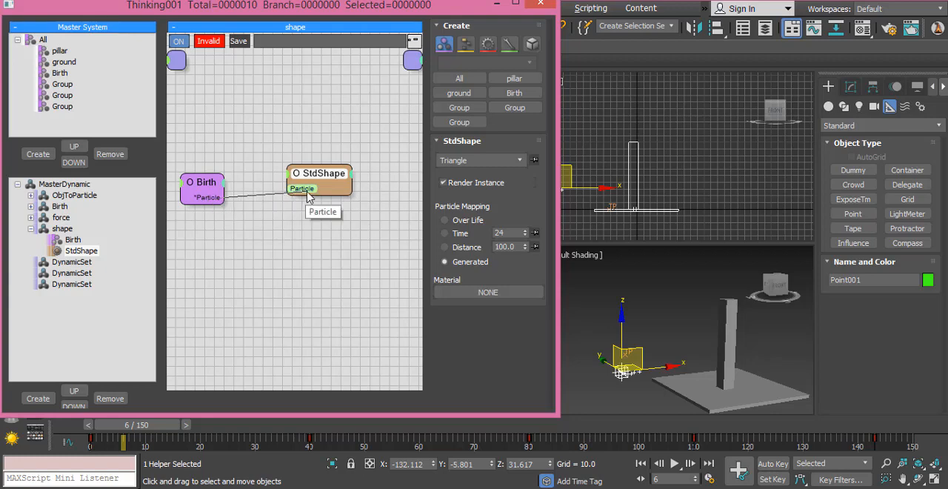
- Set the StdShape type to Cube and scrub the animation to frame 34 to check the particles
left_click(502, 163)
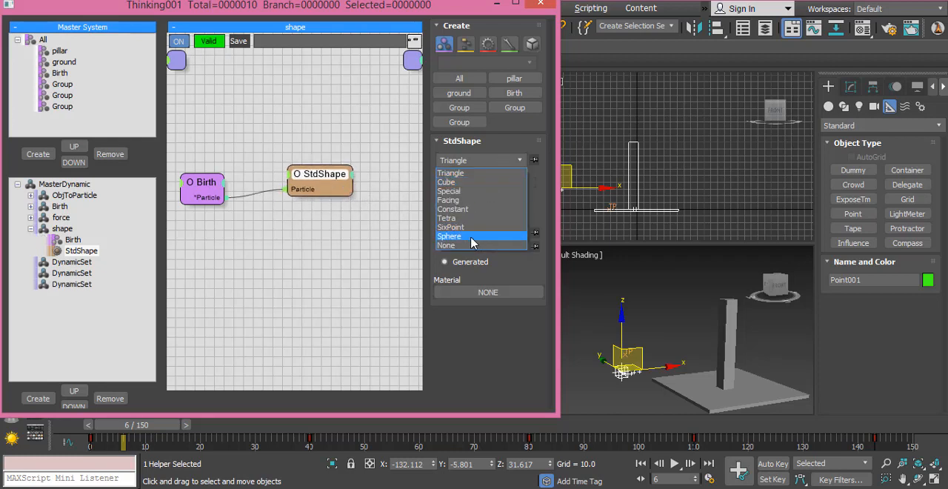
left_click(466, 182)
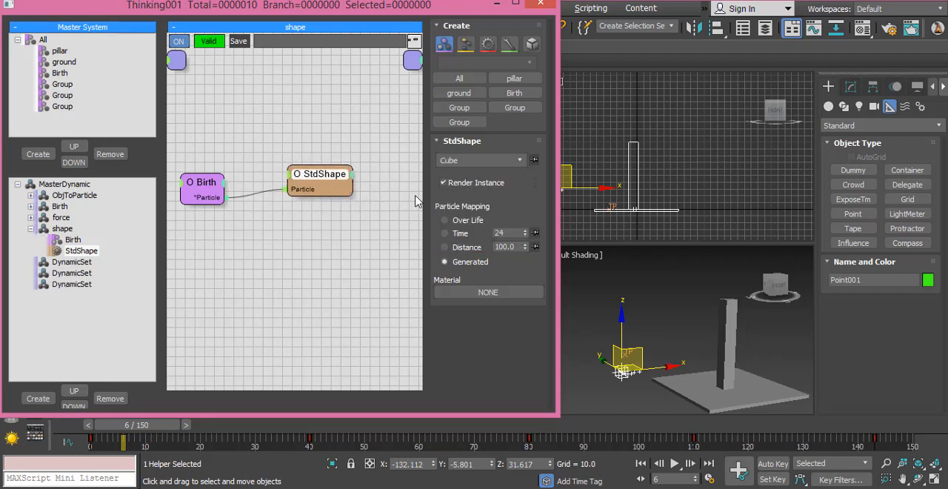
left_click_drag(130, 425, 270, 434)
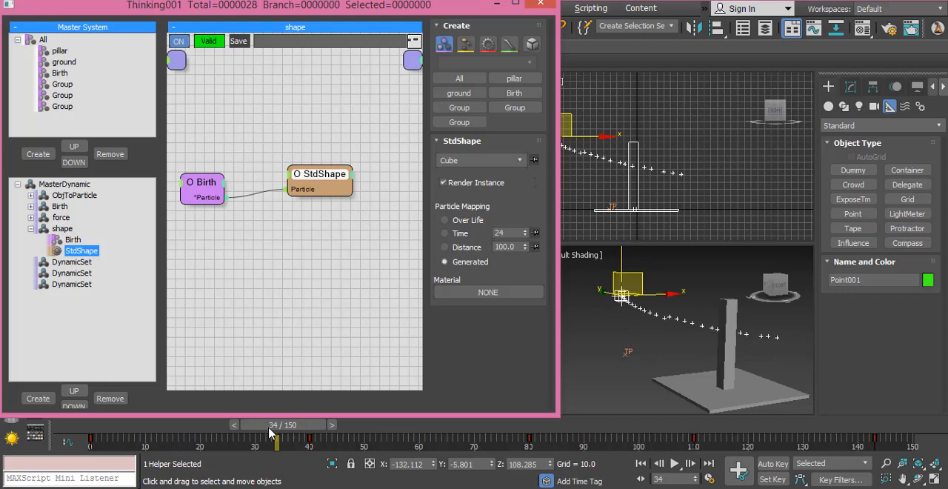
- Add a Size operator below StdShape, connect the Birth group's Particle output to its Particle input, and align the node
left_click(284, 227)
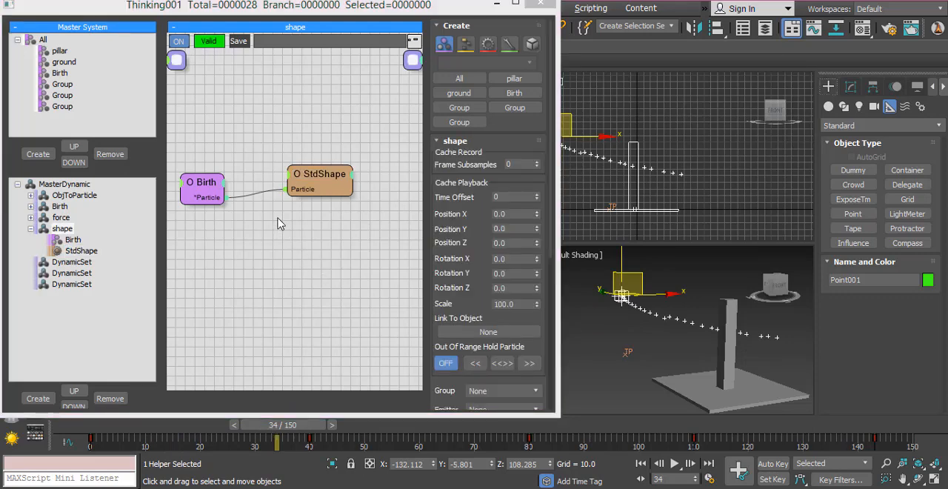
left_click(280, 224)
key("Tab")
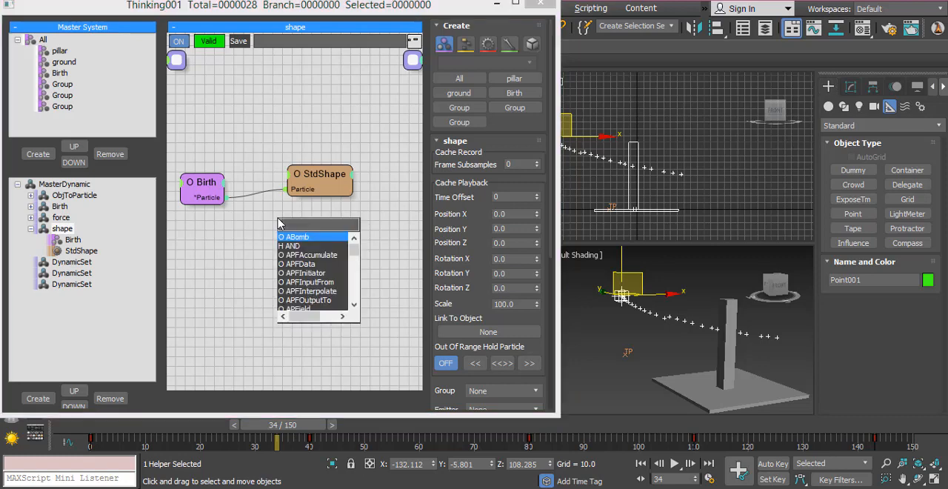
type("si")
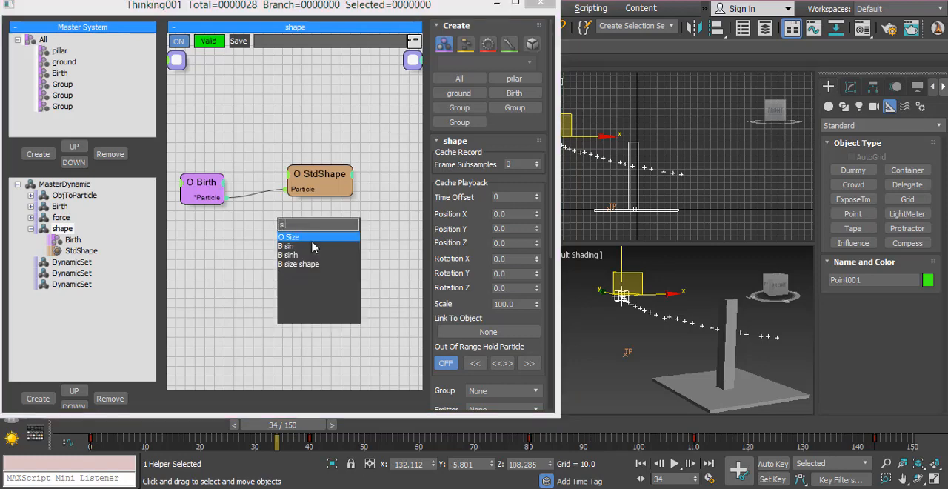
left_click(311, 237)
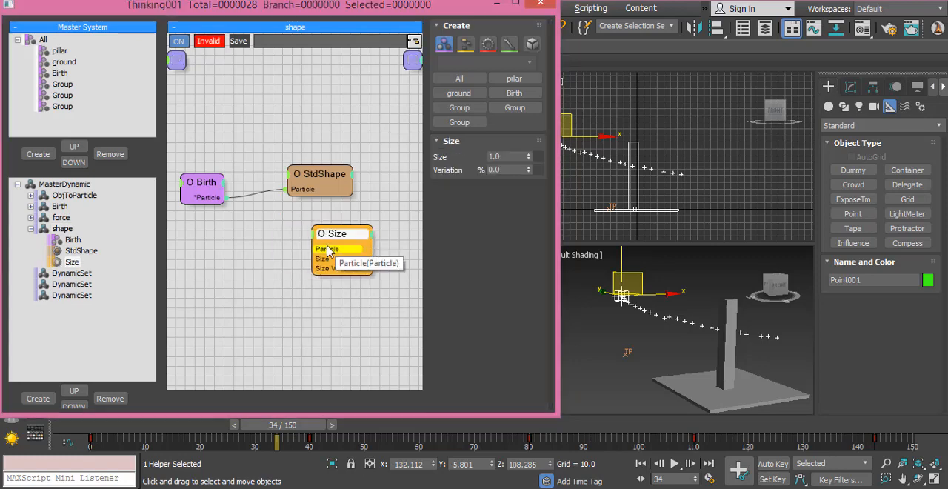
left_click_drag(320, 250, 217, 200)
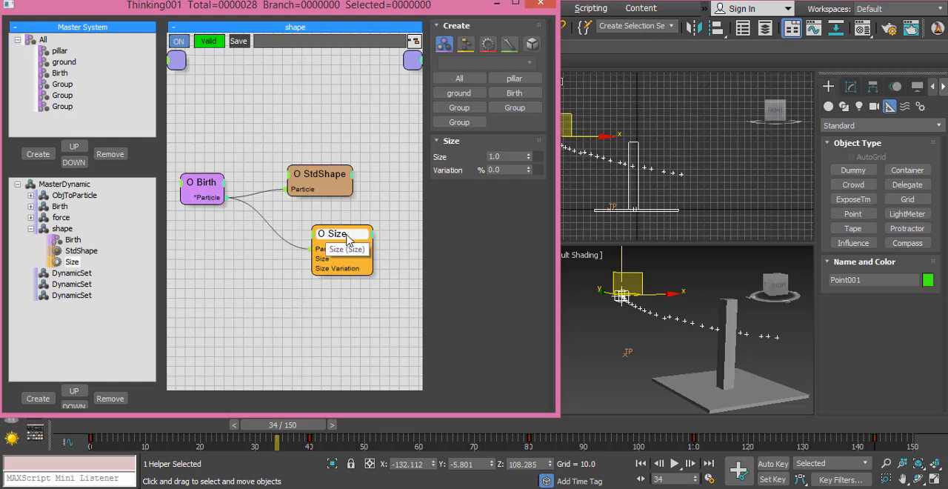
left_click_drag(320, 235, 307, 237)
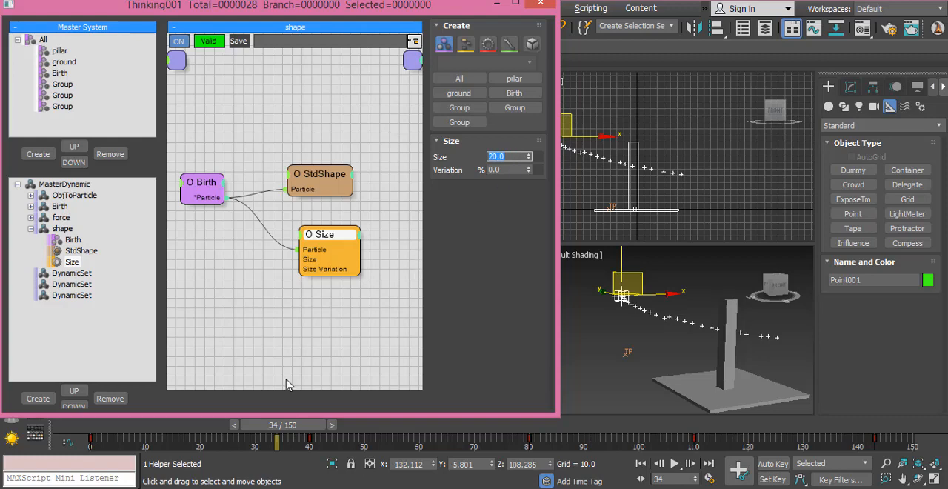
- Set the Size operator's Size to 10 and scrub the animation to frame 26 to check the cubes
left_click_drag(275, 427, 259, 428)
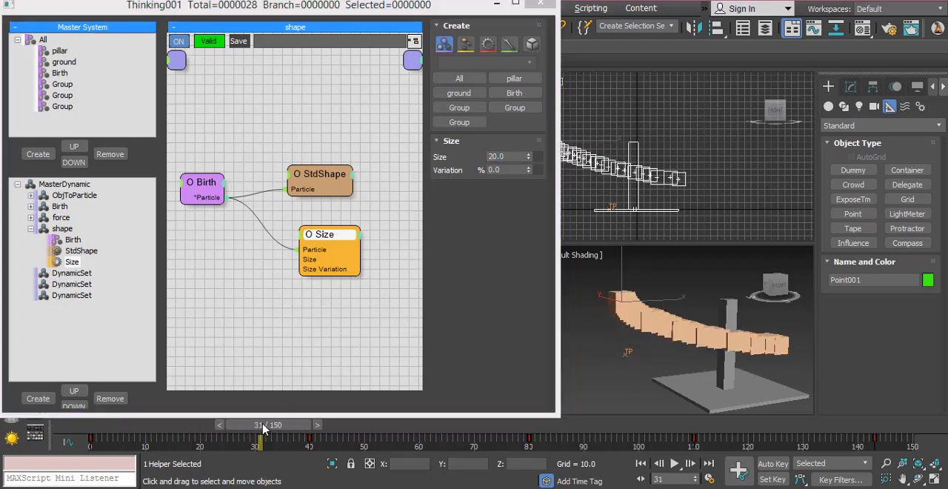
left_click(516, 157)
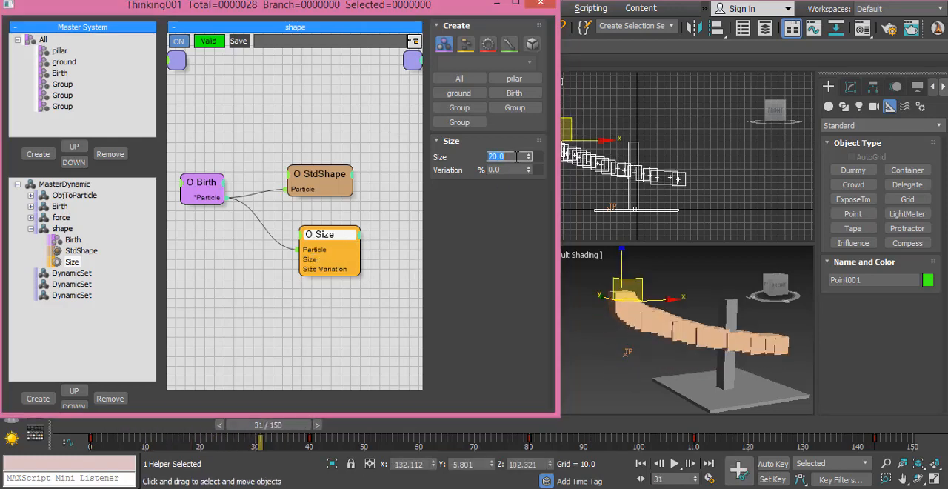
type("1")
left_click_drag(117, 427, 250, 436)
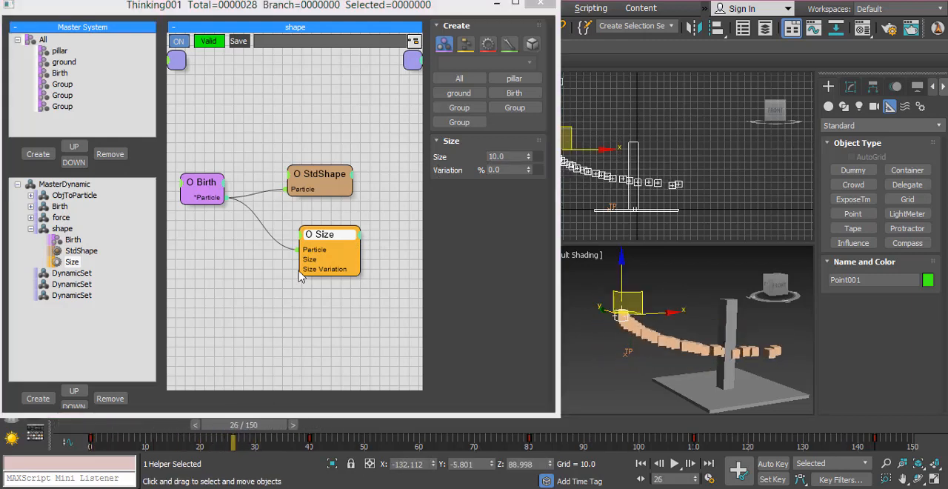
- Open the Birth set's PositionBorn operator, switch emission from Count to Particles / [s] and preview up to frame 39
left_click(56, 206)
left_click(194, 188)
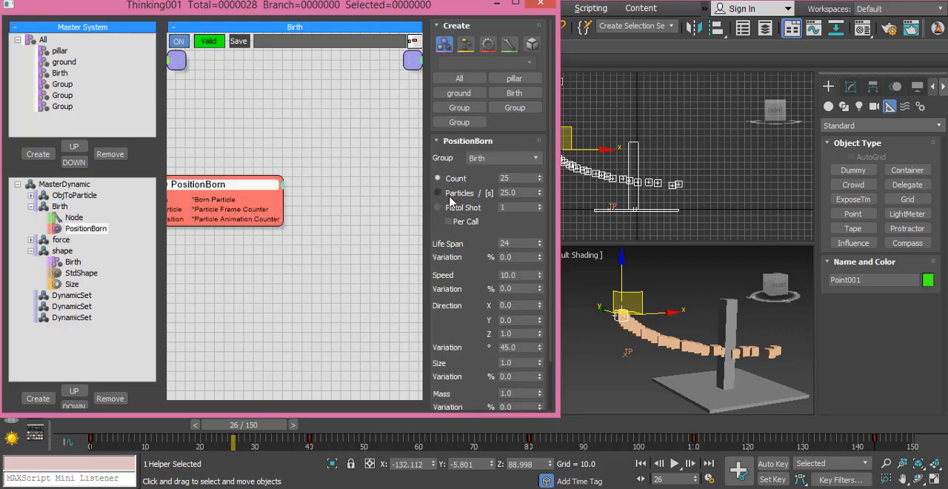
left_click(452, 197)
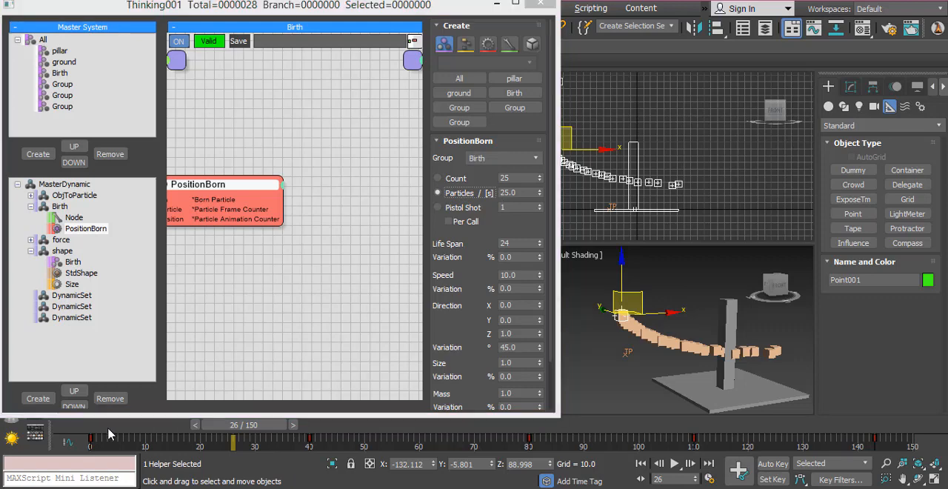
left_click_drag(109, 434, 185, 433)
left_click_drag(141, 432, 311, 432)
- Set PositionBorn's emission rate to 10 particles per second, preview it up to frame 35, and reopen the shape set's Size operator
left_click(526, 192)
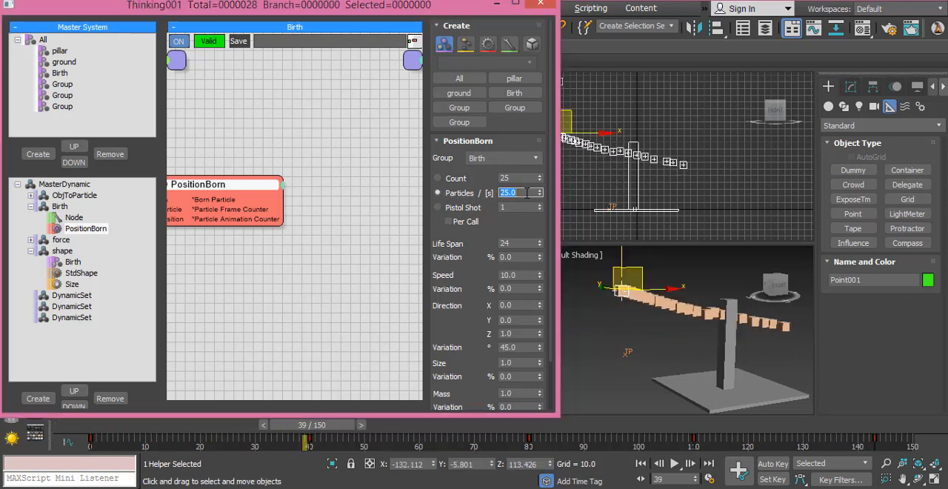
type("10")
key("Return")
left_click_drag(100, 427, 300, 423)
left_click(72, 284)
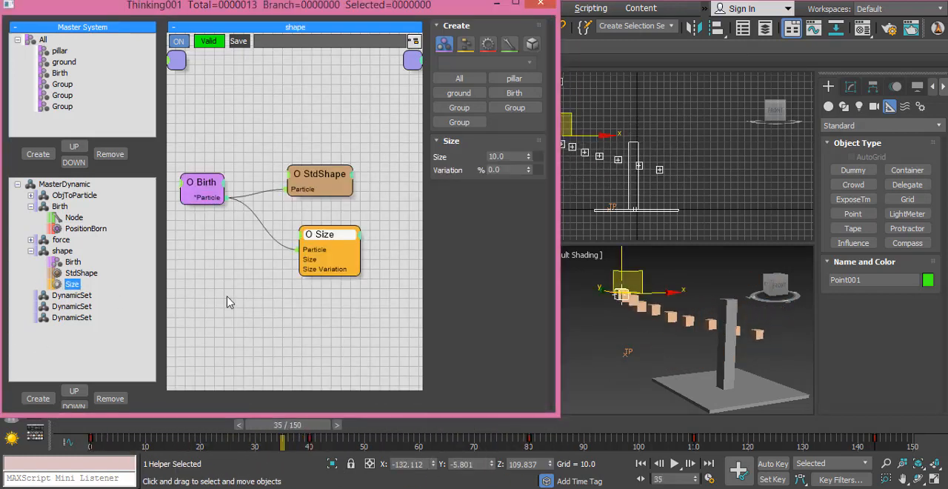
- In the force set, add a Spin operator below Force and connect the Birth group's Particle output to its Particle input
left_click(125, 250)
left_click(30, 251)
left_click(61, 239)
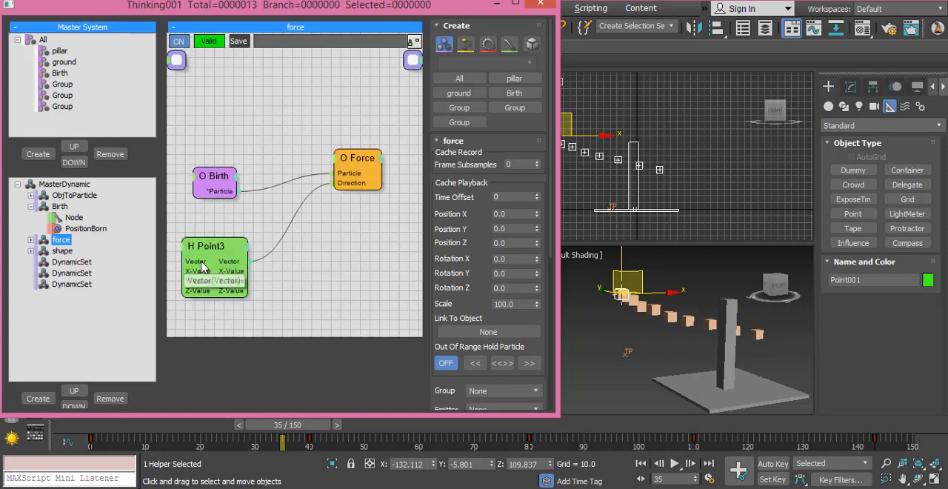
double_click(331, 242)
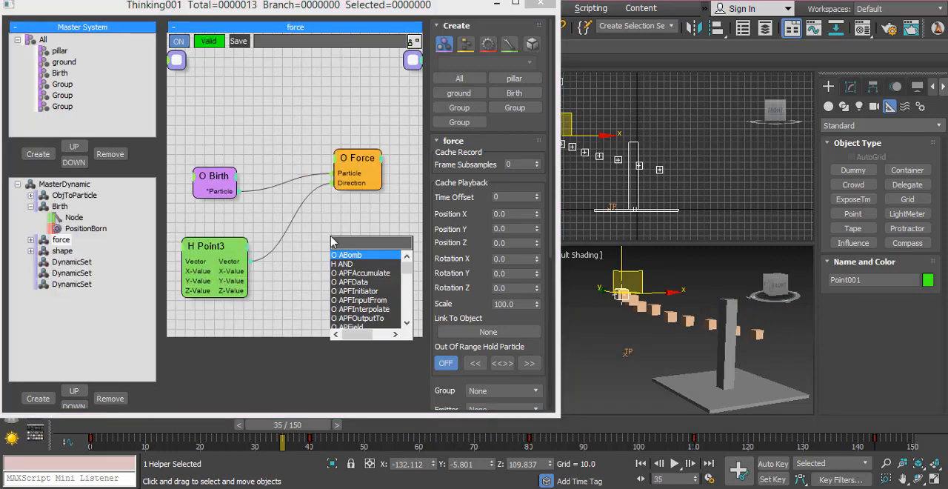
type("spi")
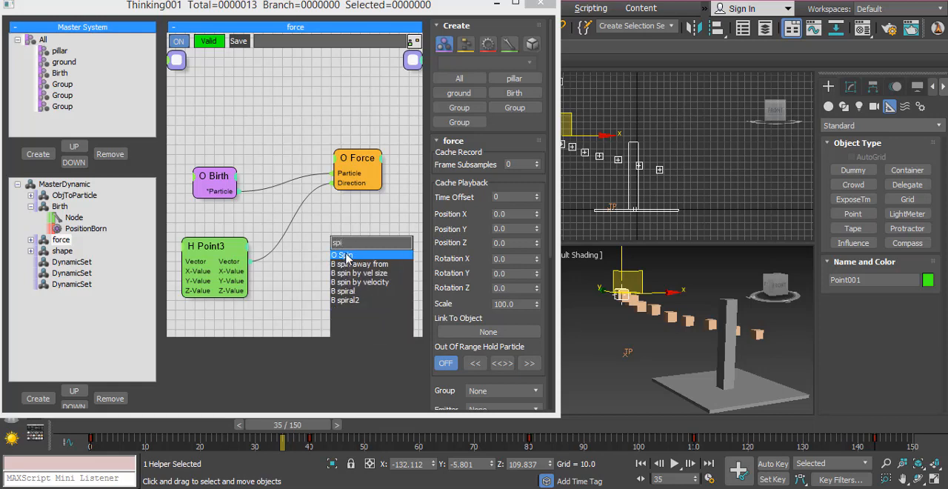
left_click(342, 255)
left_click_drag(238, 191, 365, 231)
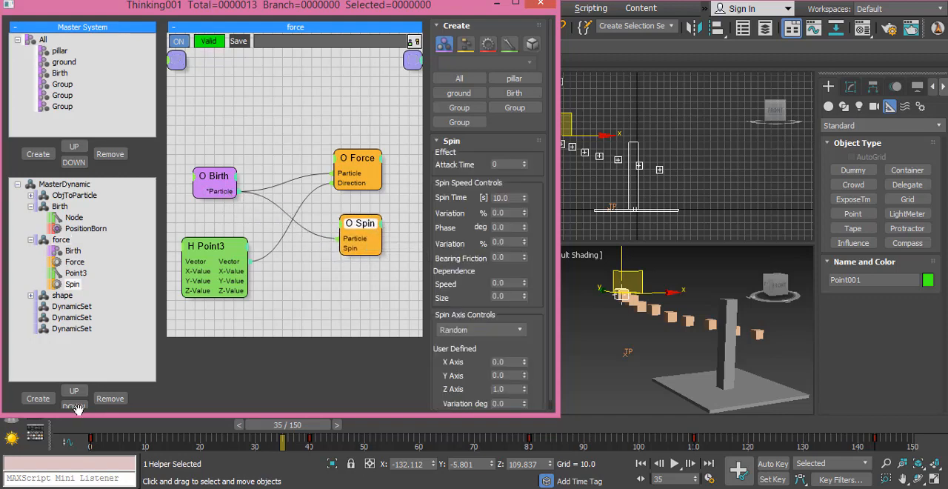
- Set the Spin operator's Spin Time to 1.0, reduce it to 0.83, and preview the tumbling cubes up to frame 32
left_click_drag(288, 425, 234, 422)
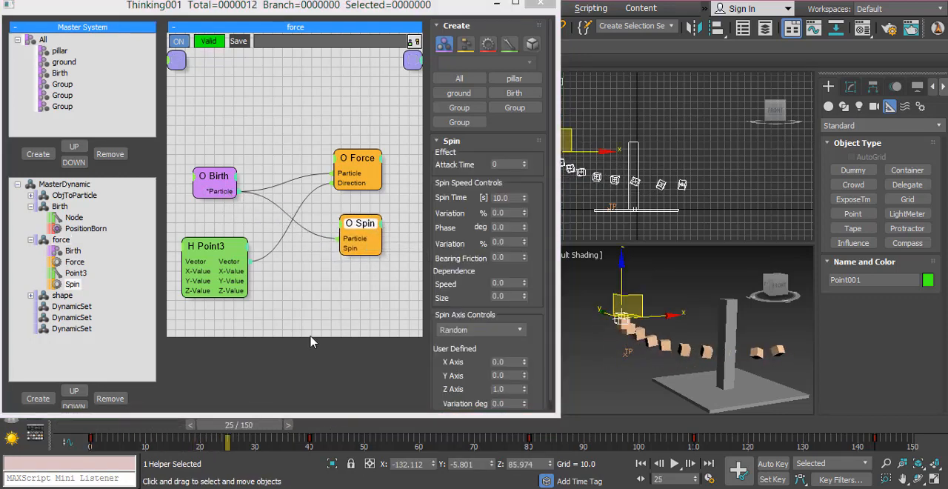
double_click(514, 199)
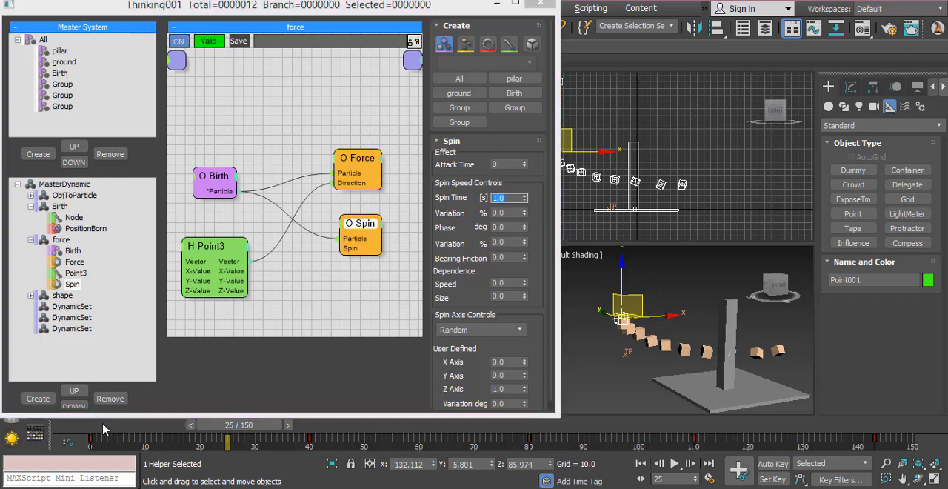
left_click_drag(259, 425, 337, 424)
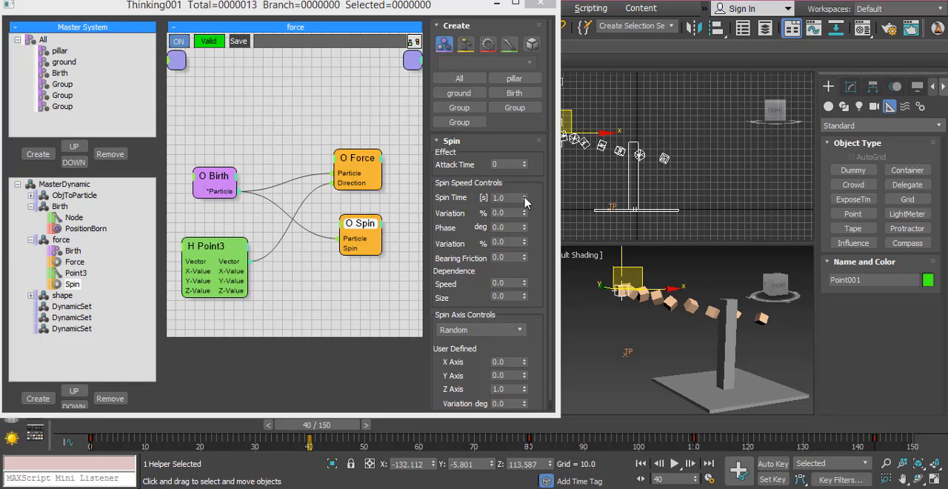
left_click_drag(524, 201, 525, 211)
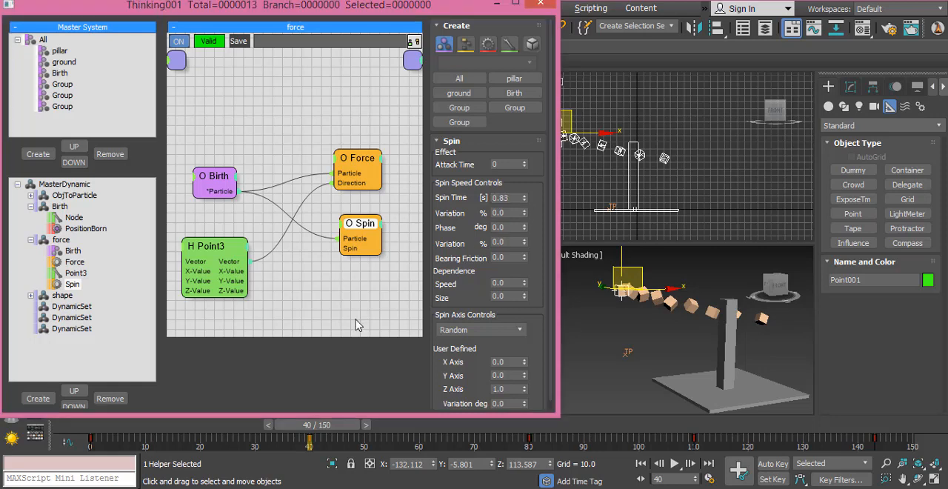
left_click_drag(92, 432, 267, 430)
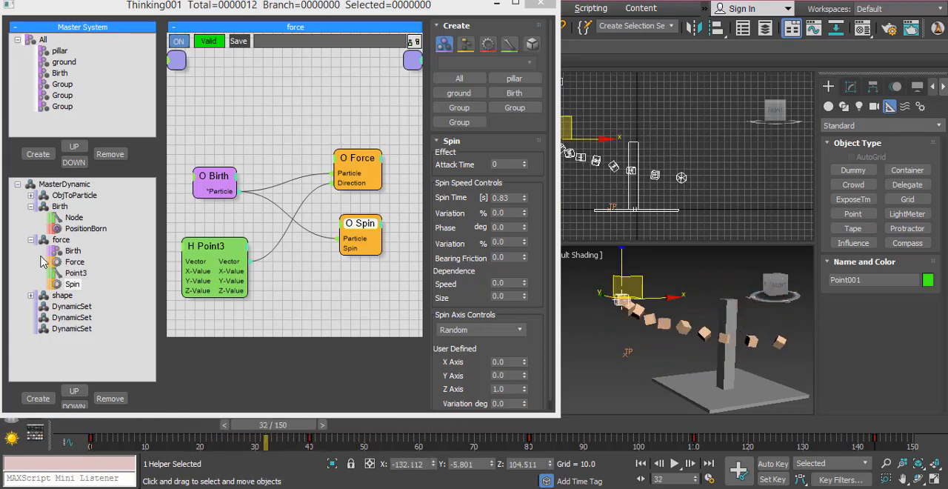
- Set the Birth set's PositionBorn emission rate to 5 particles per second and preview it up to frame 31
left_click(86, 228)
left_click(516, 193)
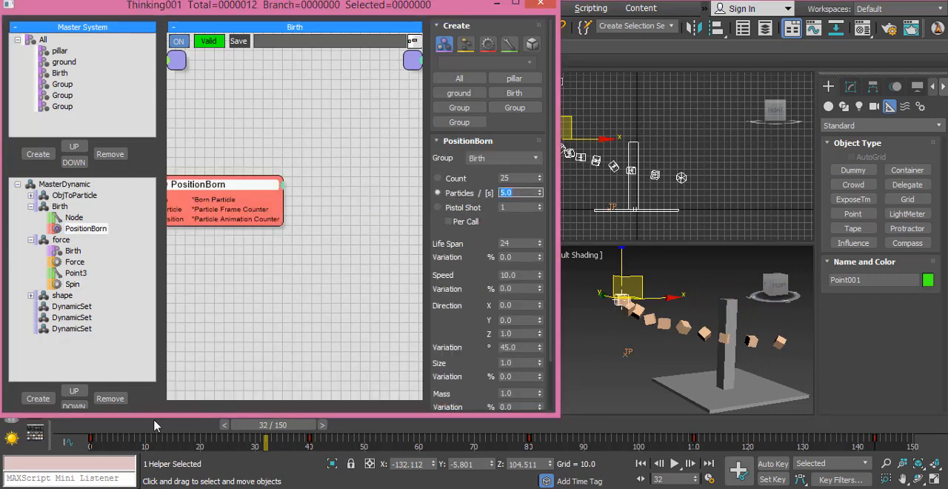
left_click(97, 424)
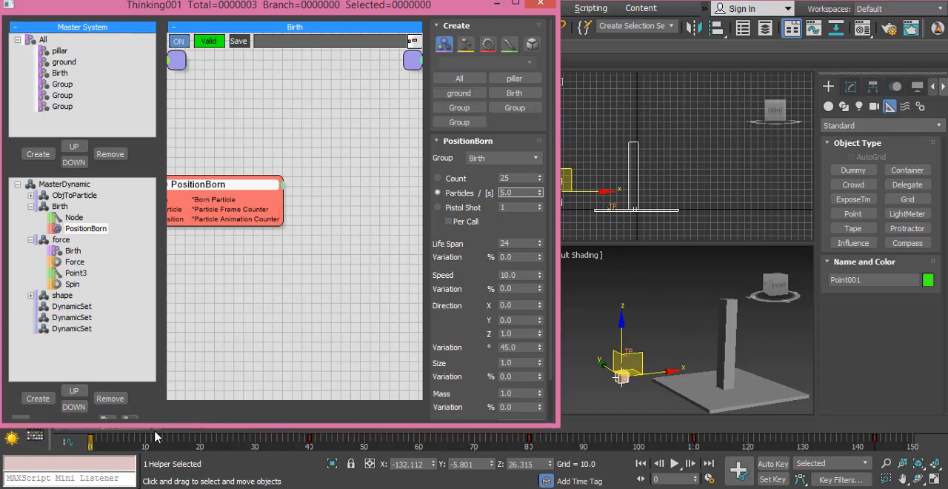
left_click_drag(155, 423, 305, 427)
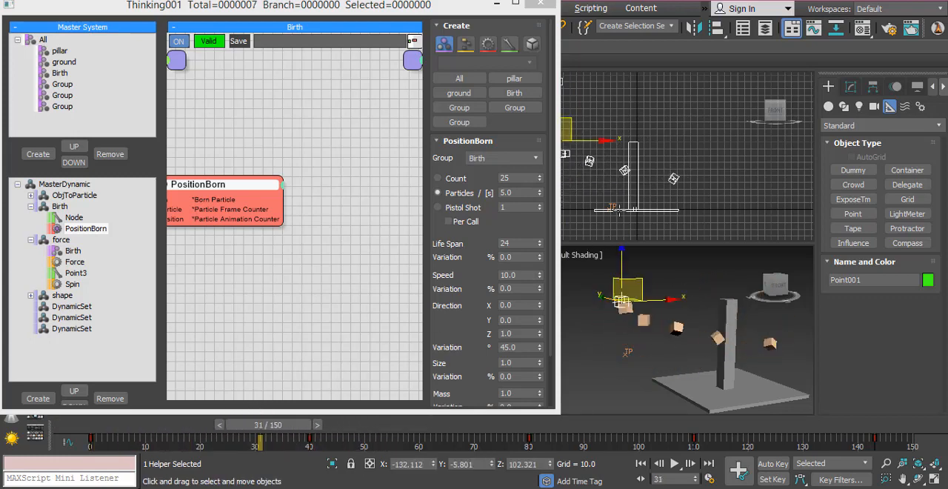
- Move the point helper farther from the pillar along X to about -167.4 and preview the animation up to frame 42
middle_click_drag(594, 147, 701, 153)
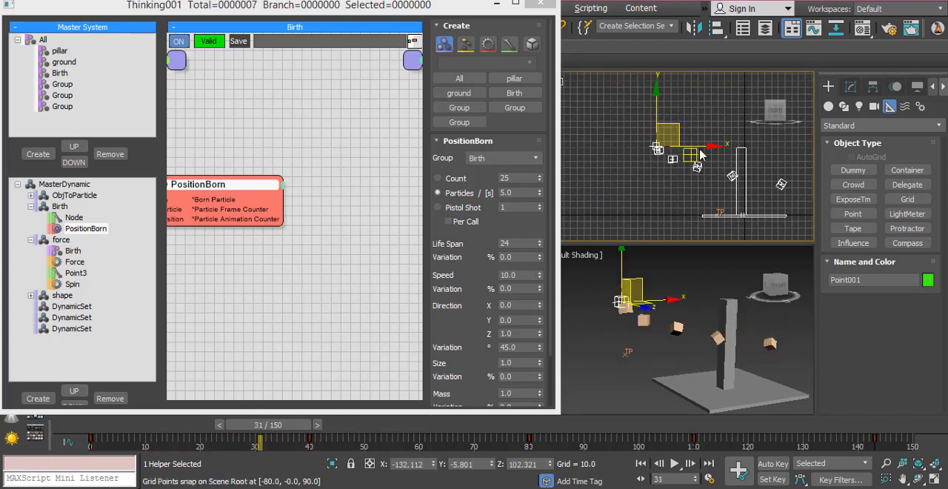
left_click(688, 153)
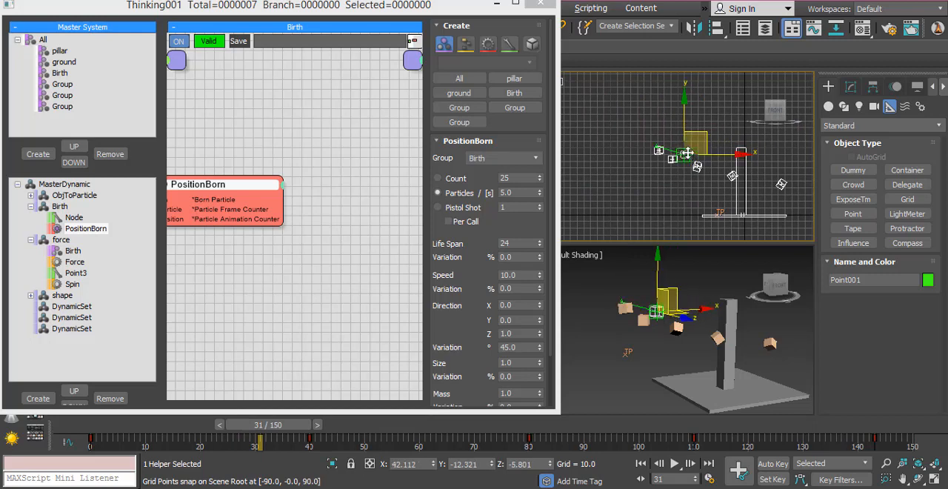
key("e")
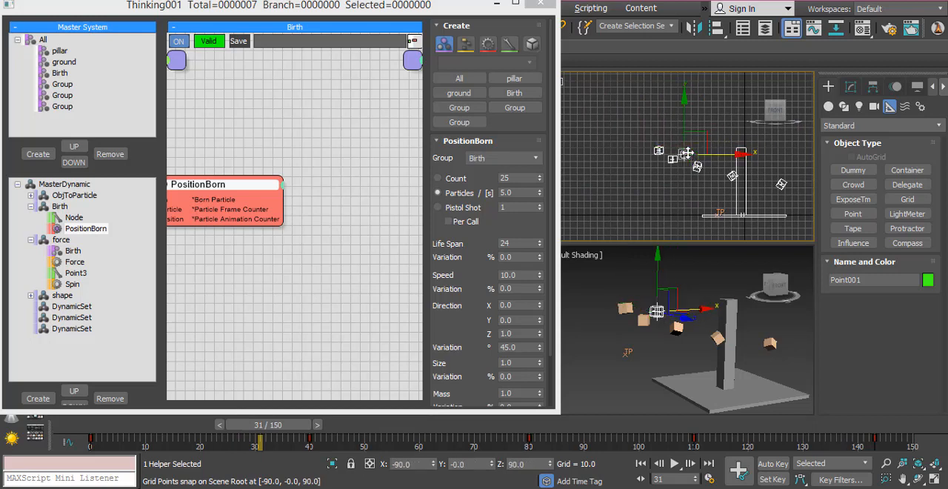
key("w")
left_click_drag(688, 154, 672, 149)
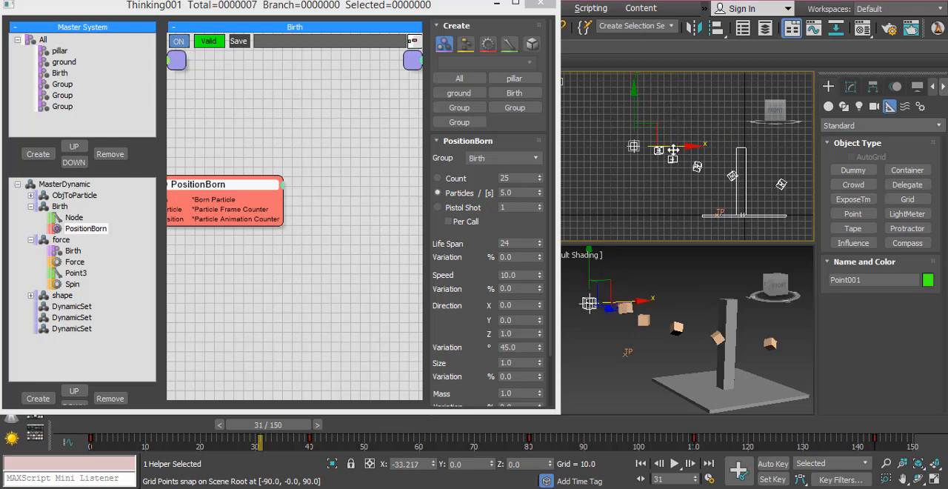
left_click_drag(121, 428, 315, 428)
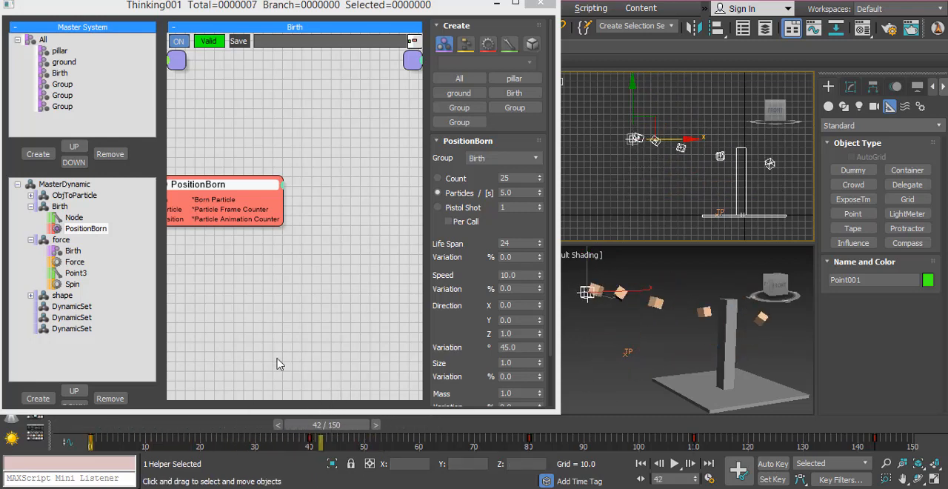
- Set the Force operator's Strength to 500 and return the animation to frame 0
left_click(75, 261)
left_click(523, 157)
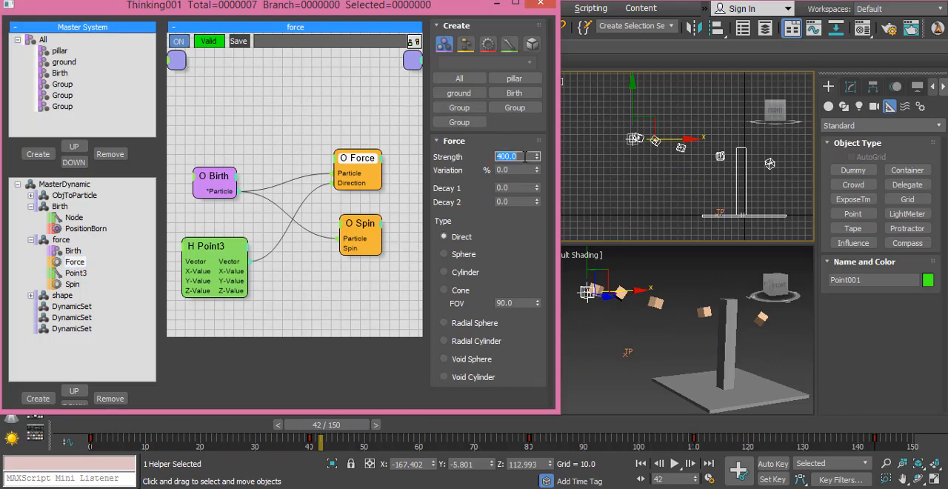
type("500")
key("Return")
left_click_drag(95, 431, 13, 416)
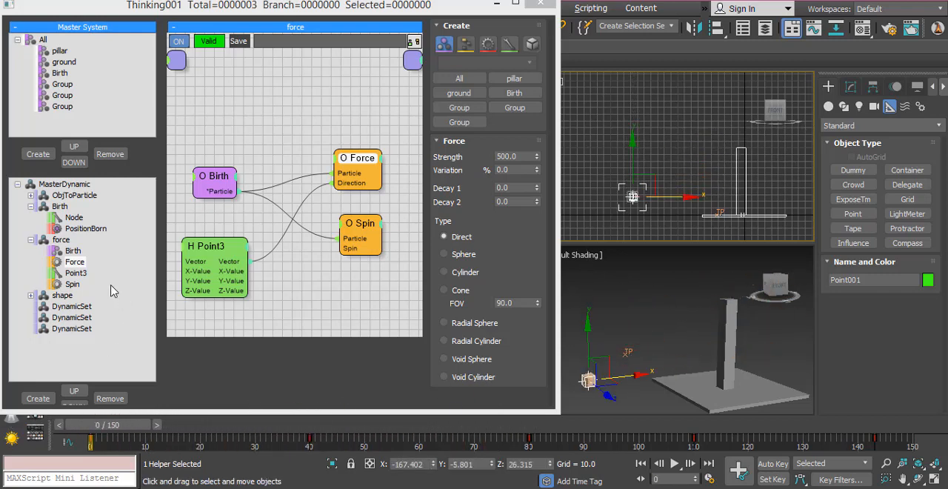
- Collapse the force and Birth sets, open the first empty DynamicSet, and scrub around frames 15 to 18 to examine the cubes reaching the pillar
left_click(30, 239)
left_click(30, 206)
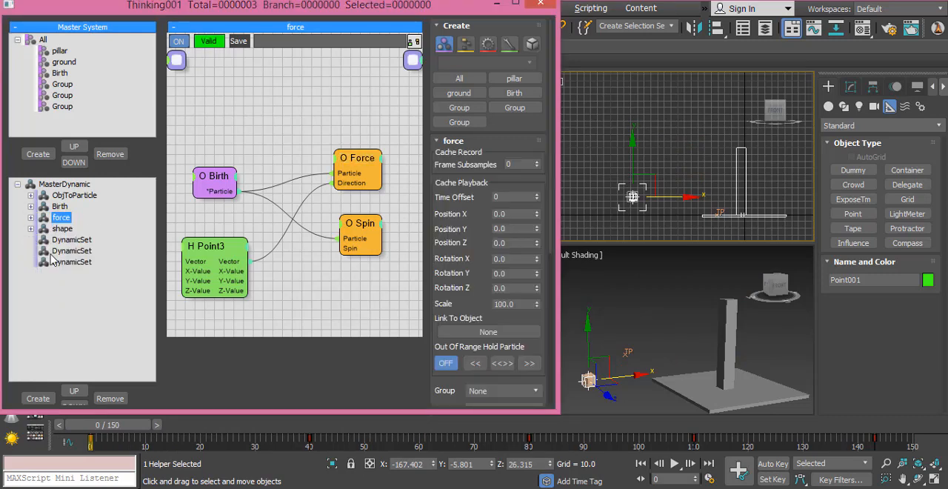
left_click(68, 240)
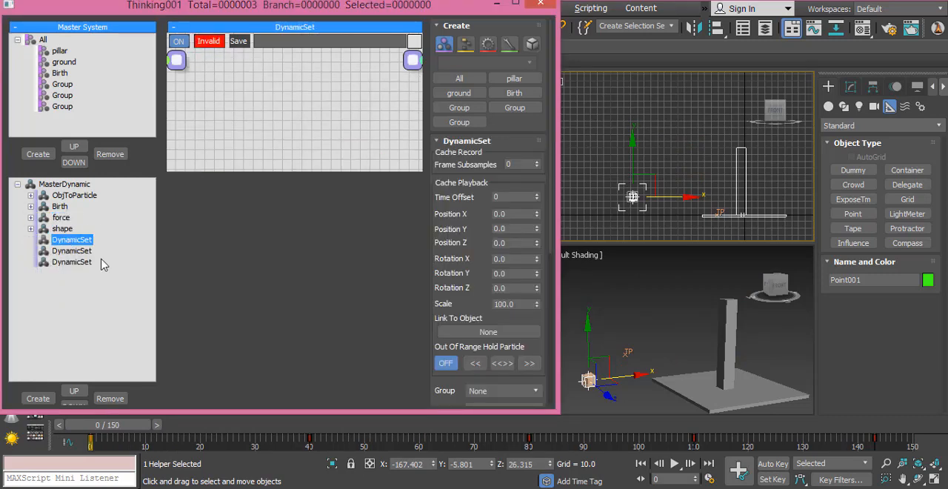
left_click_drag(82, 427, 171, 427)
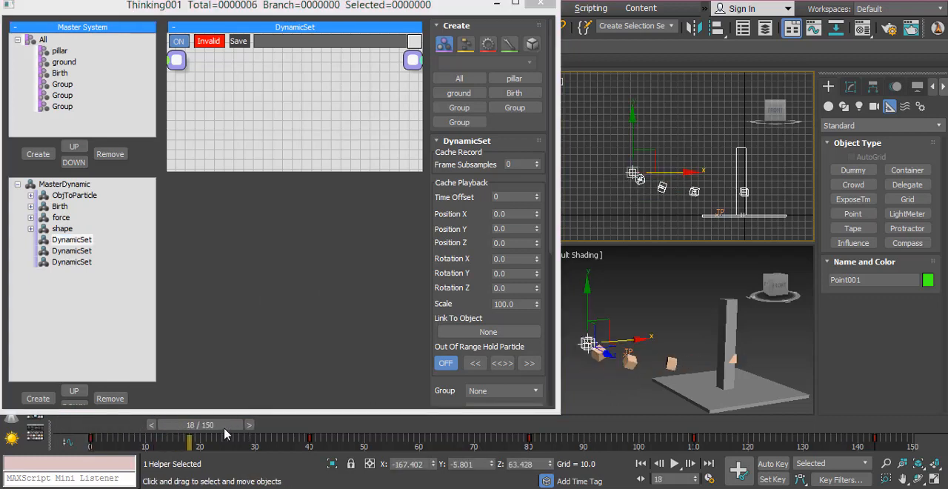
left_click_drag(198, 425, 184, 425)
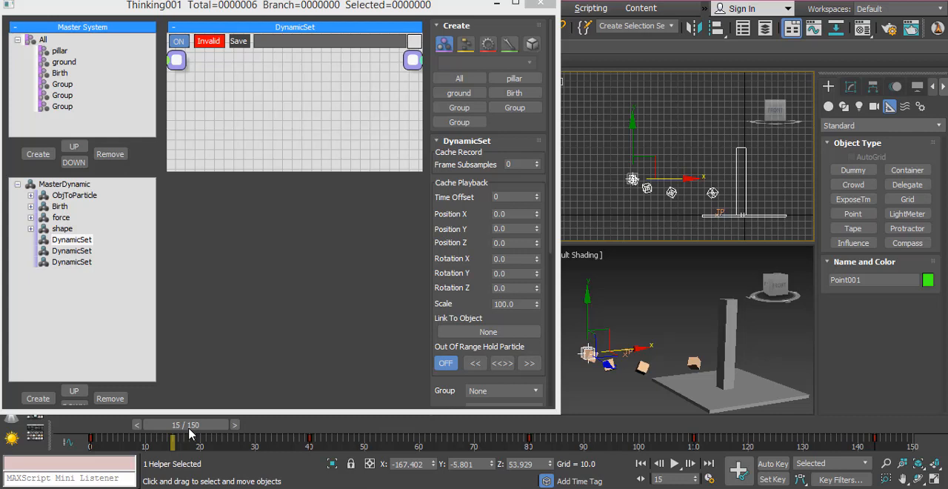
left_click_drag(184, 429, 87, 430)
- Rename the first empty DynamicSet to Detecting, enlarge its node canvas and maximize the thinkingParticles window
double_click(66, 240)
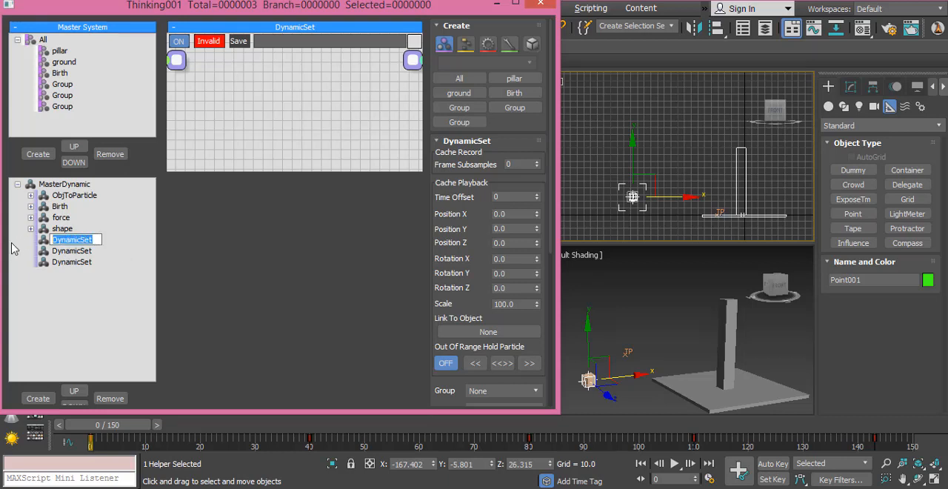
type("Detecting")
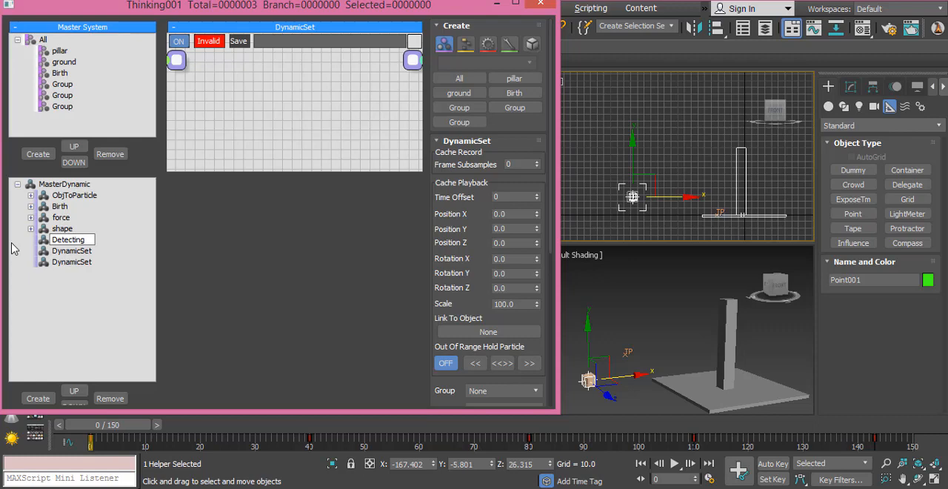
key("Return")
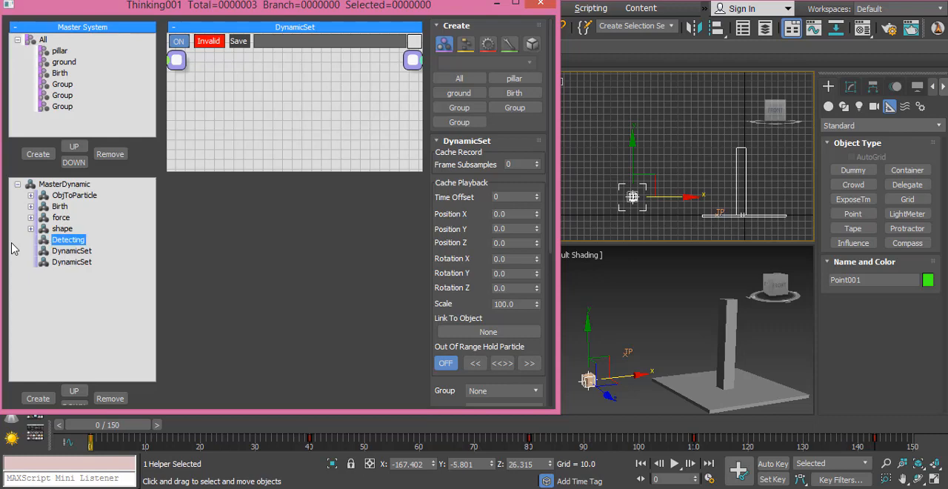
left_click_drag(238, 170, 238, 376)
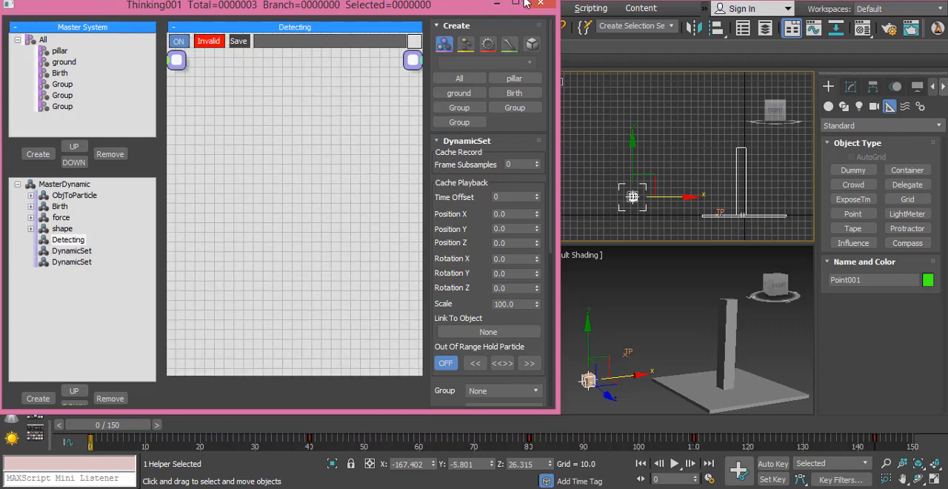
left_click(517, 4)
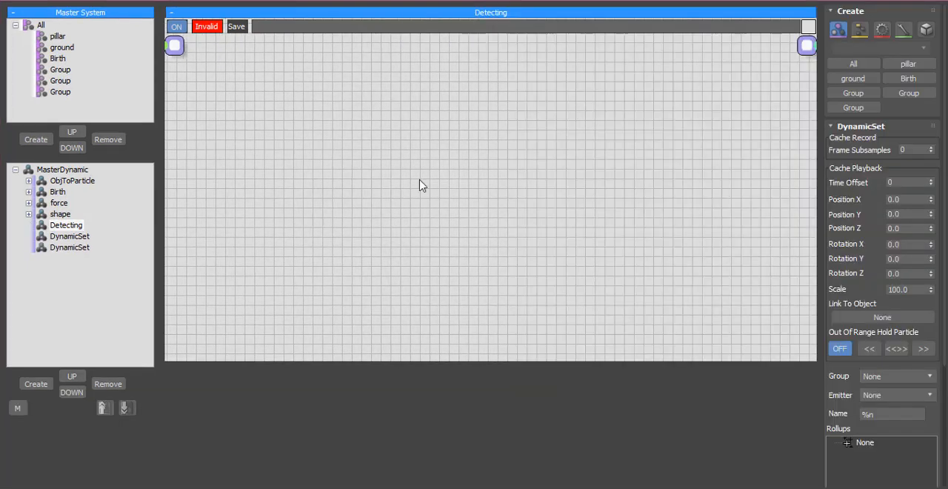
- Add an Intersect helper node to the Detecting set and place it near the middle of the canvas
right_click(374, 169)
type("te")
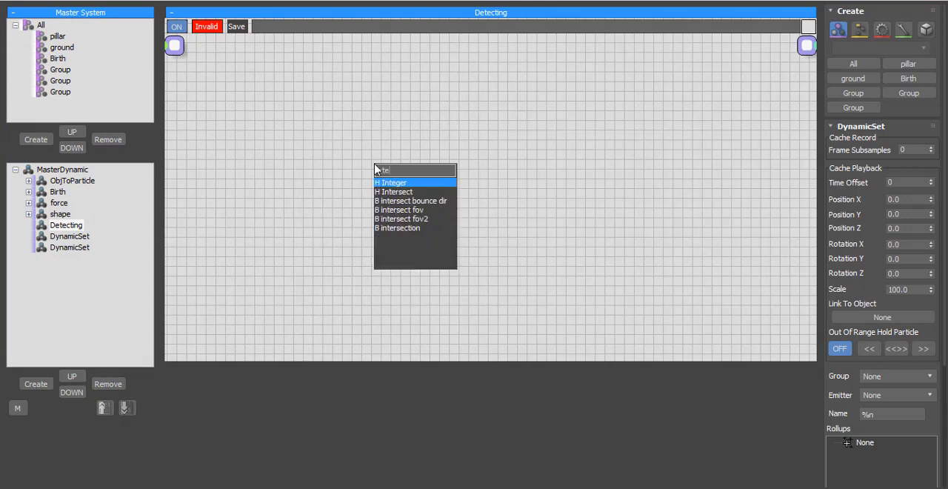
left_click(397, 194)
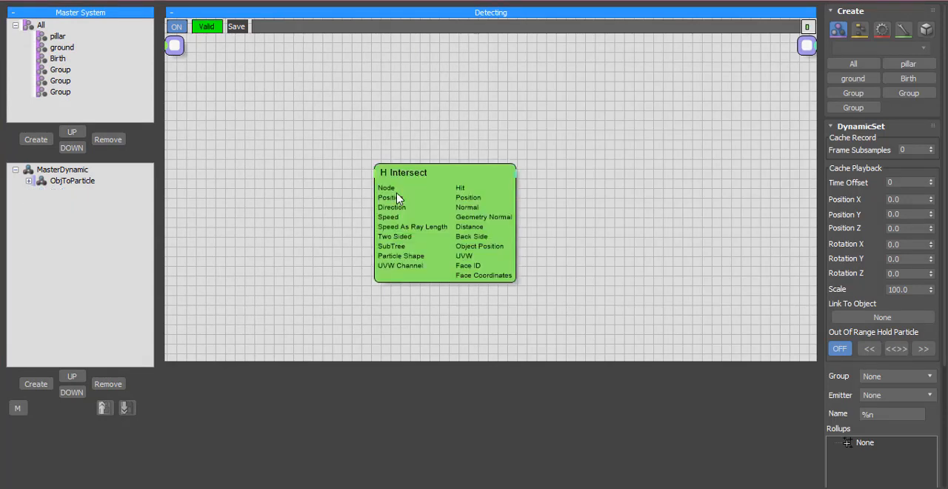
left_click_drag(431, 180, 459, 165)
- Add a PPassAB node beside Intersect in the Detecting set and set its GroupA to Birth
left_click(238, 154)
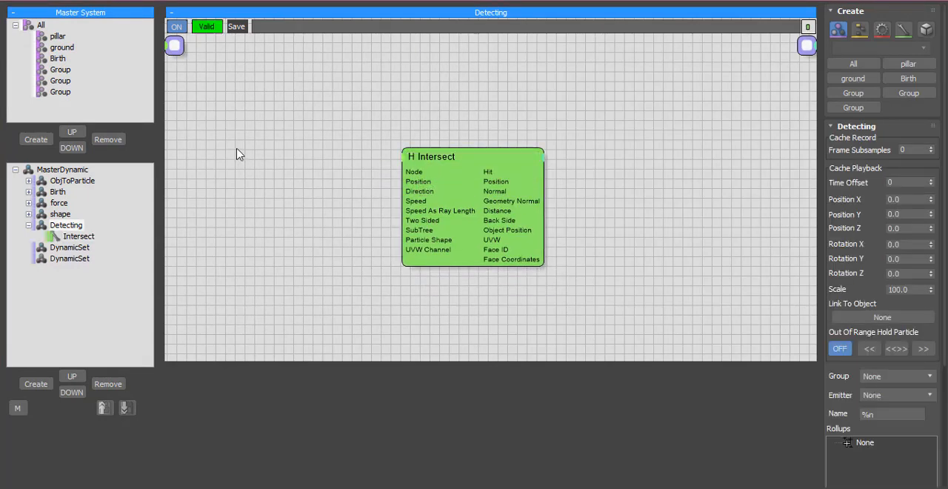
right_click(238, 154)
type("pp")
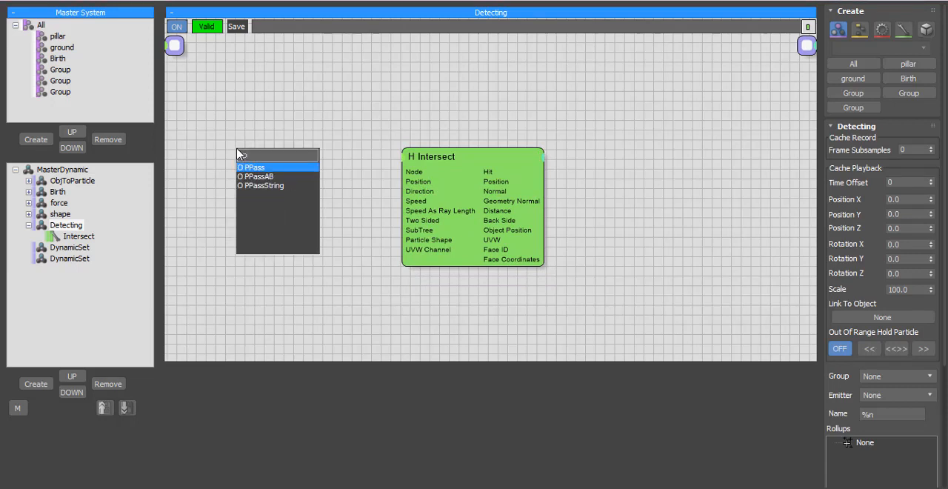
left_click(258, 176)
left_click_drag(256, 167, 228, 184)
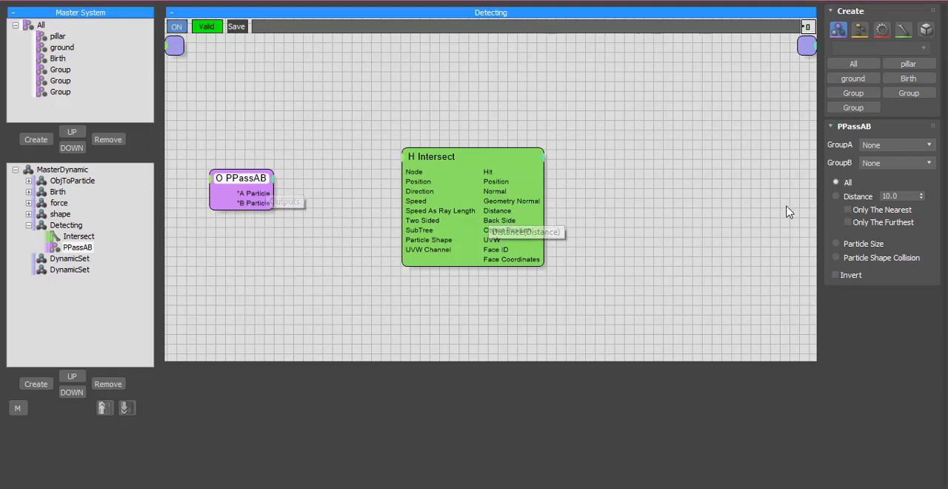
left_click(884, 146)
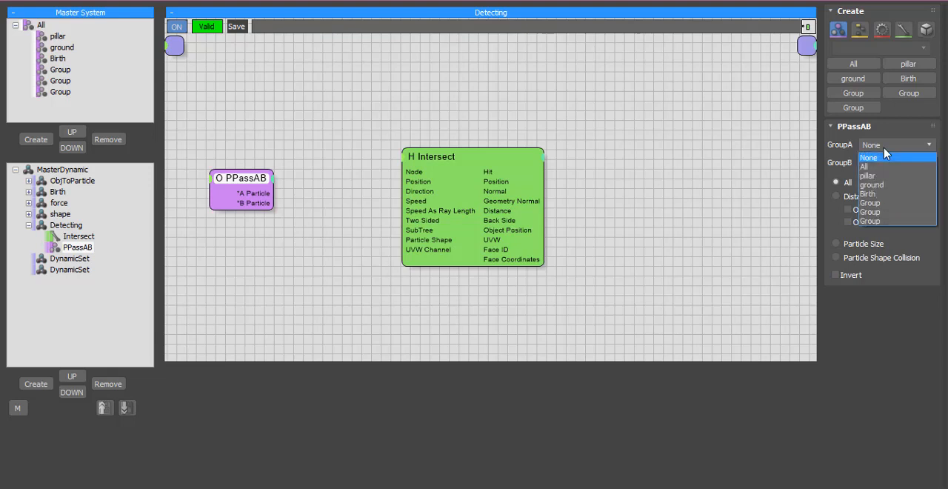
left_click(888, 194)
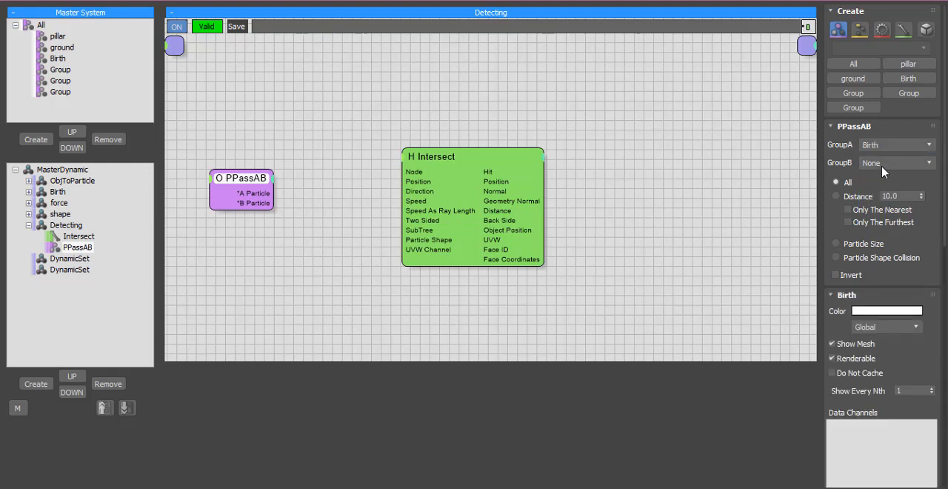
- Set PPassAB's GroupB to pillar, and wire A Particle to Intersect's Position and B Particle to its Particle Shape
left_click(883, 164)
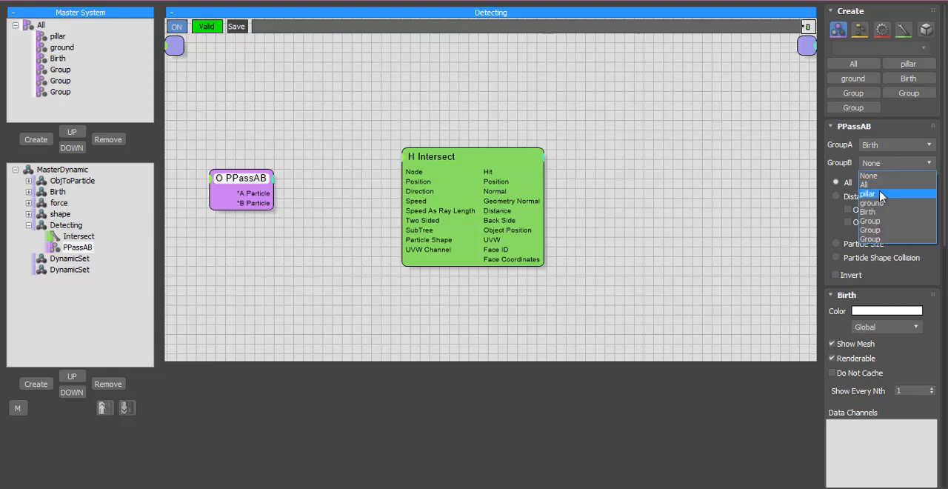
left_click(882, 194)
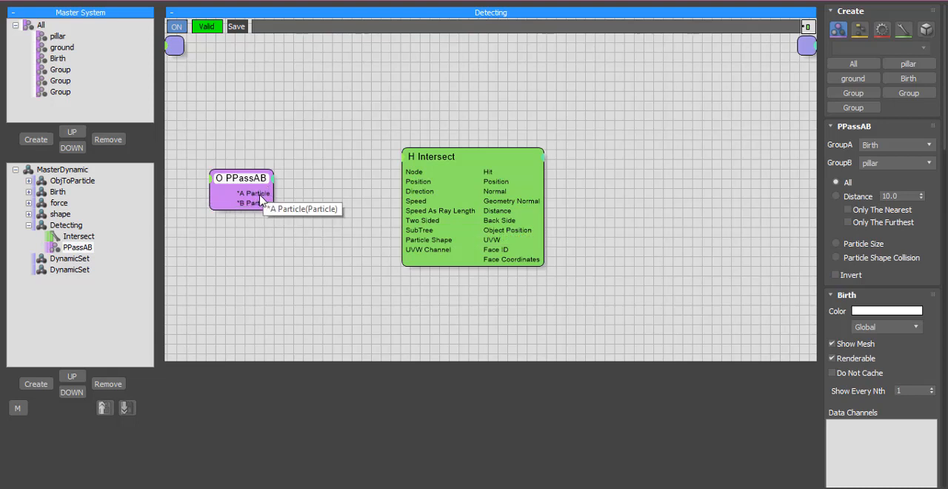
left_click_drag(249, 197, 403, 182)
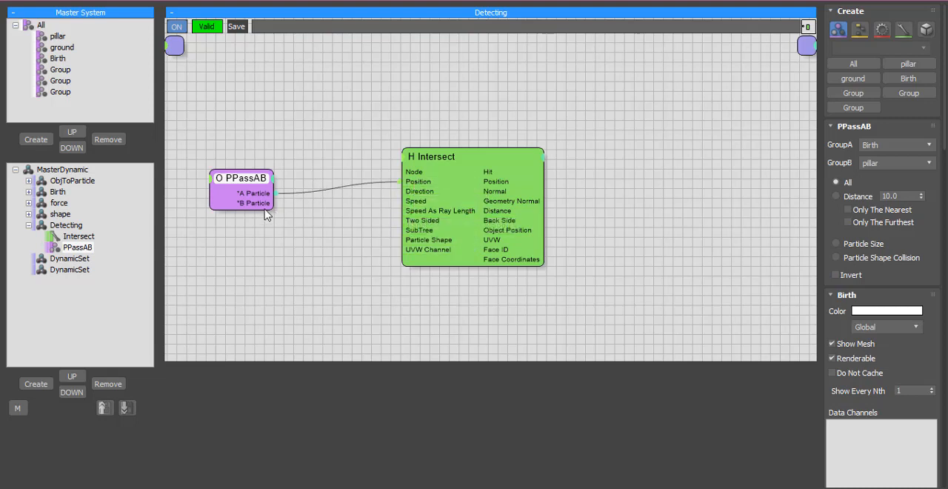
left_click_drag(249, 204, 421, 246)
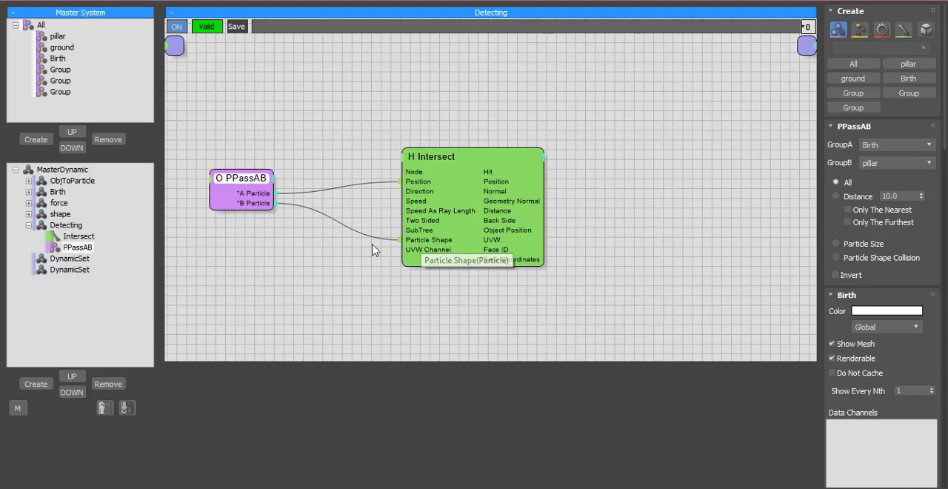
- Expose PPassAB's A Velocity output and wire it to Intersect's Direction, then enable Speed As Ray Length and move Intersect closer to PPassAB
left_click(272, 187)
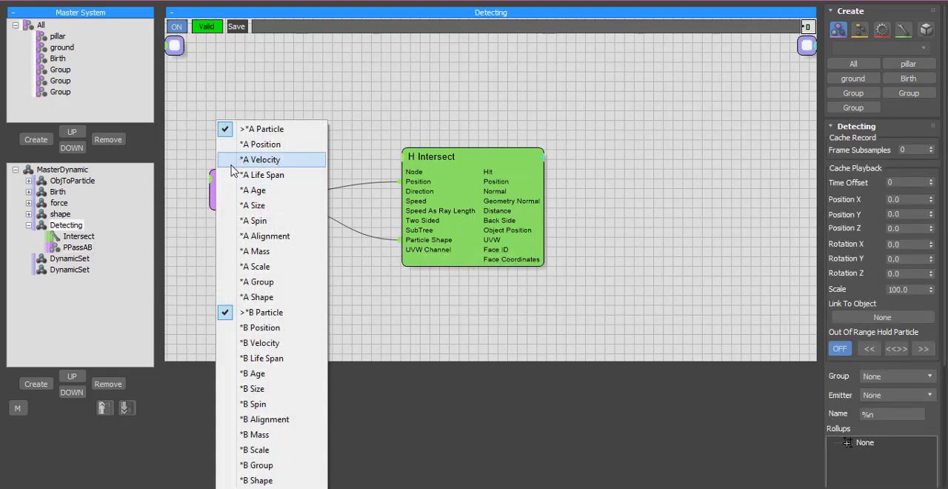
left_click(255, 160)
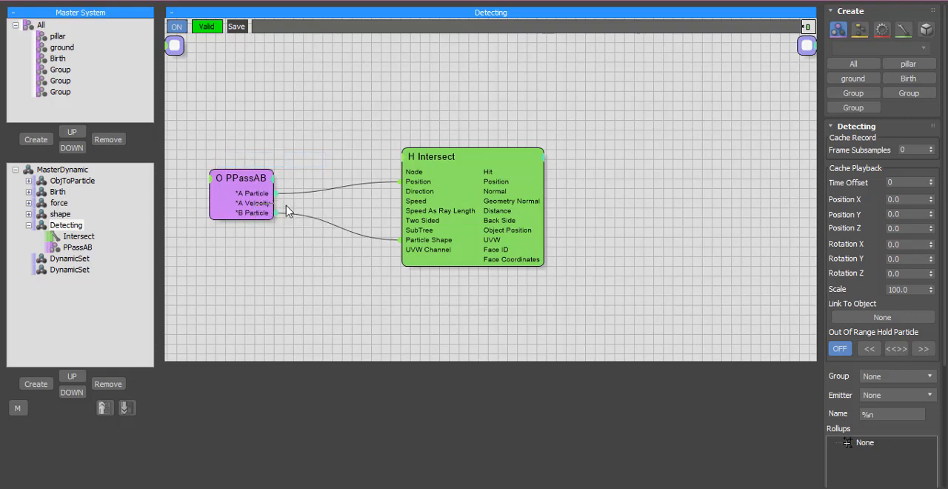
left_click_drag(275, 203, 420, 196)
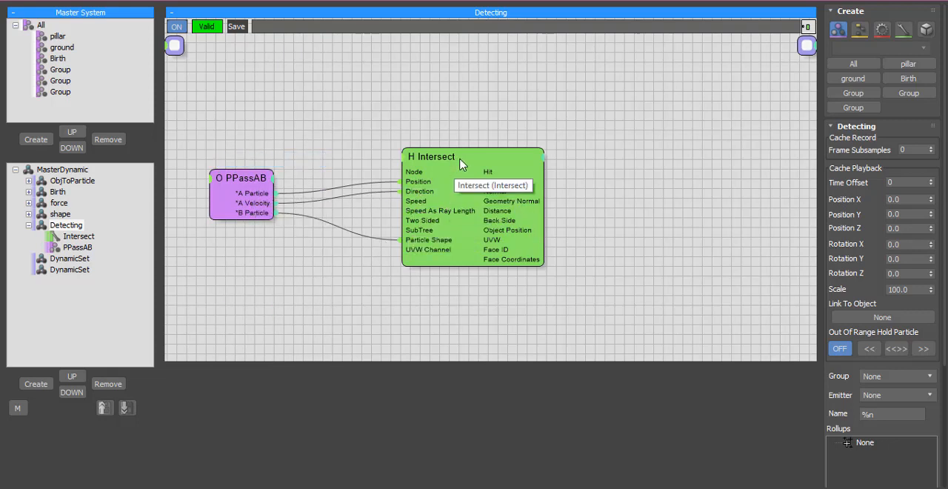
left_click(492, 171)
left_click_drag(491, 169, 434, 167)
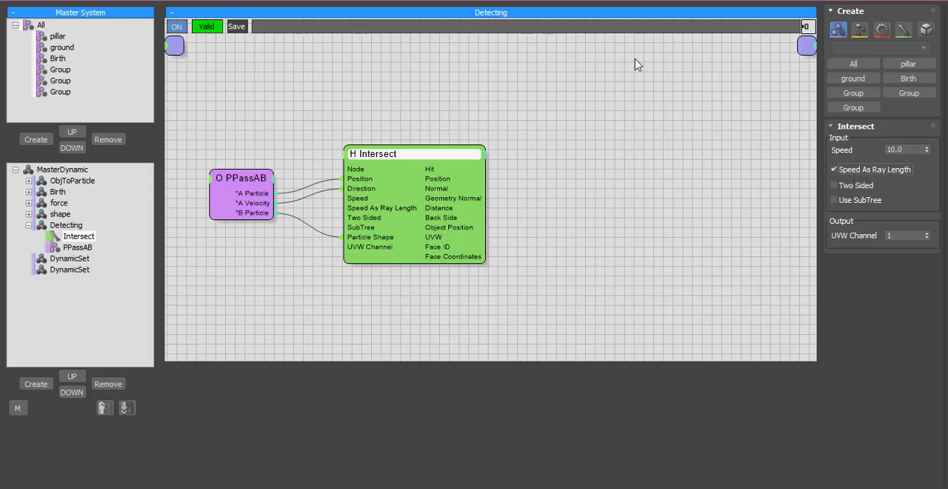
- Add a PositionBorn node to the Detecting set and place it beyond Intersect's output side
left_click(557, 189)
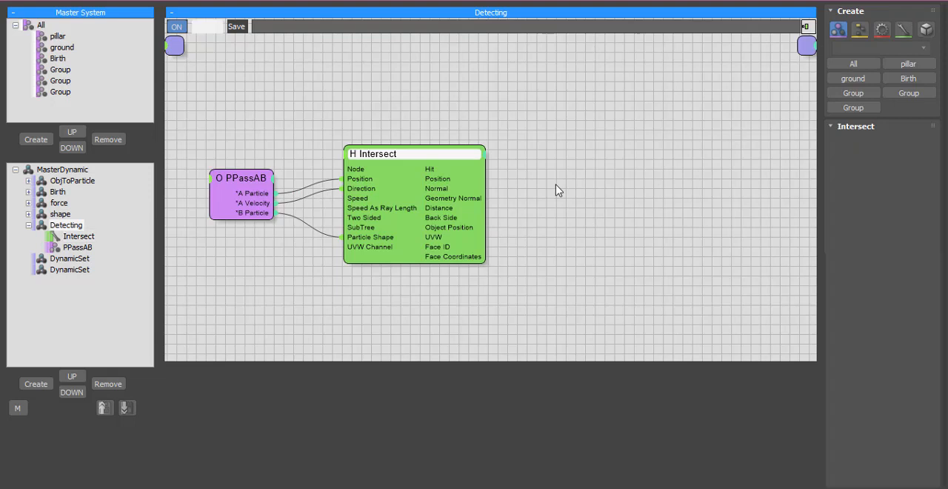
double_click(664, 183)
type("pos")
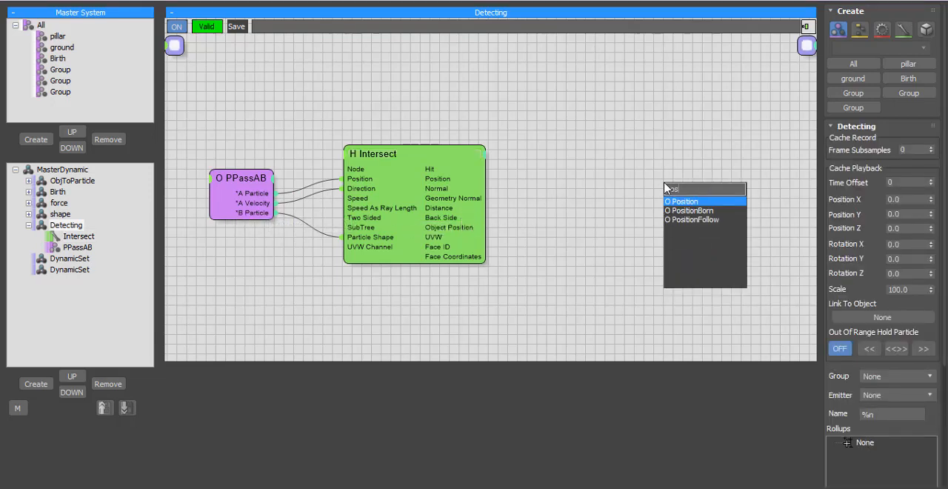
left_click(704, 211)
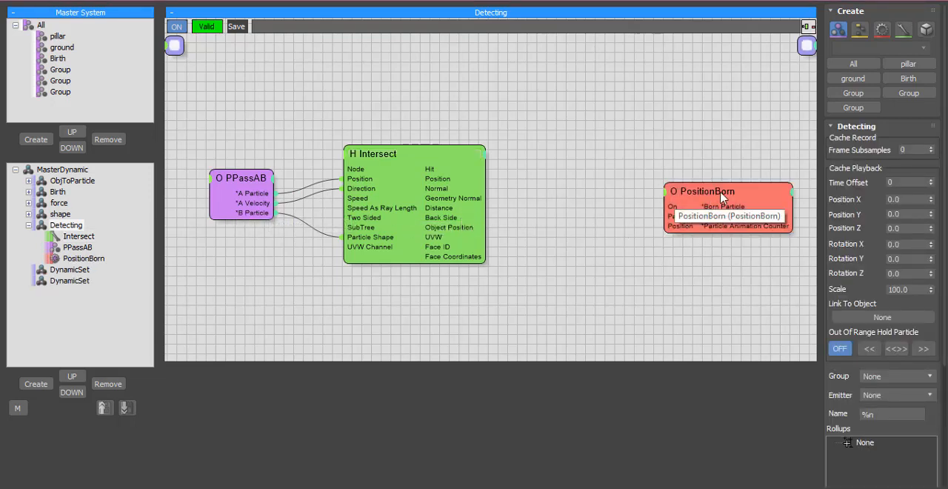
left_click_drag(707, 215, 641, 216)
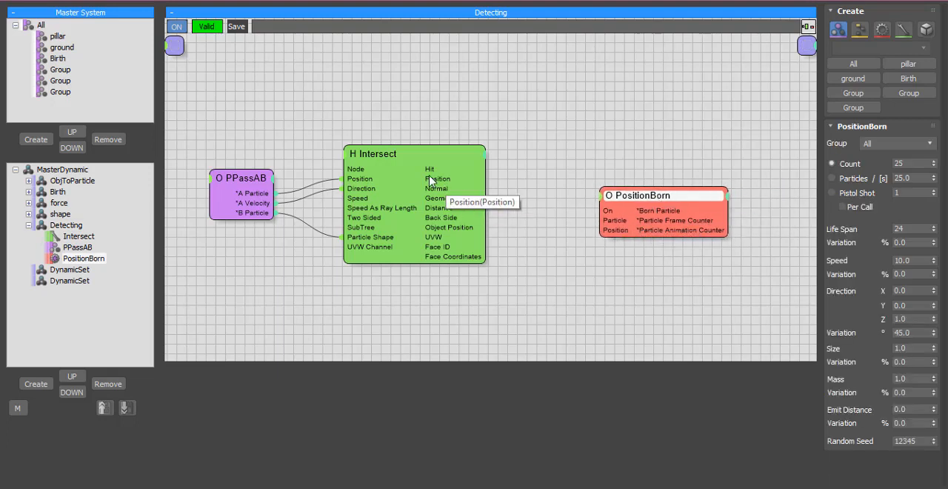
- Wire Intersect's Position to PositionBorn's Position and Hit to its On input, and move PositionBorn closer to Intersect
left_click_drag(431, 184, 607, 236)
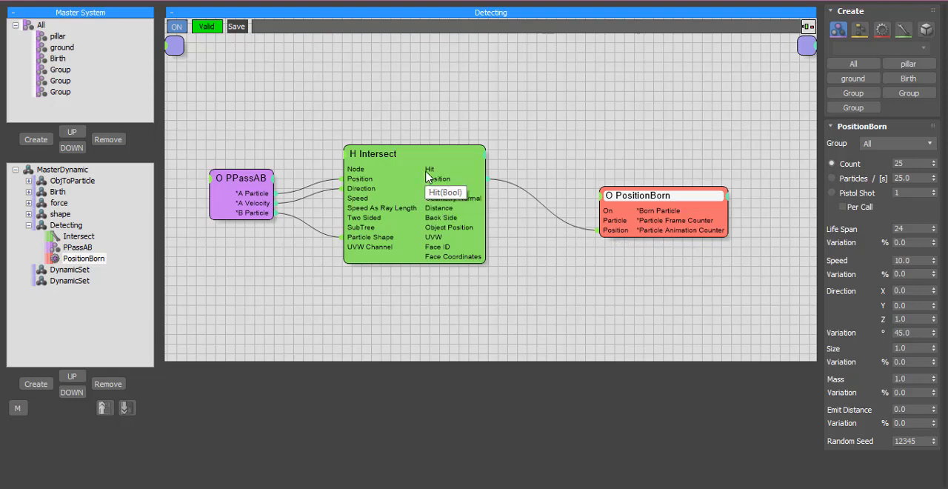
left_click_drag(427, 176, 601, 211)
left_click_drag(656, 200, 614, 203)
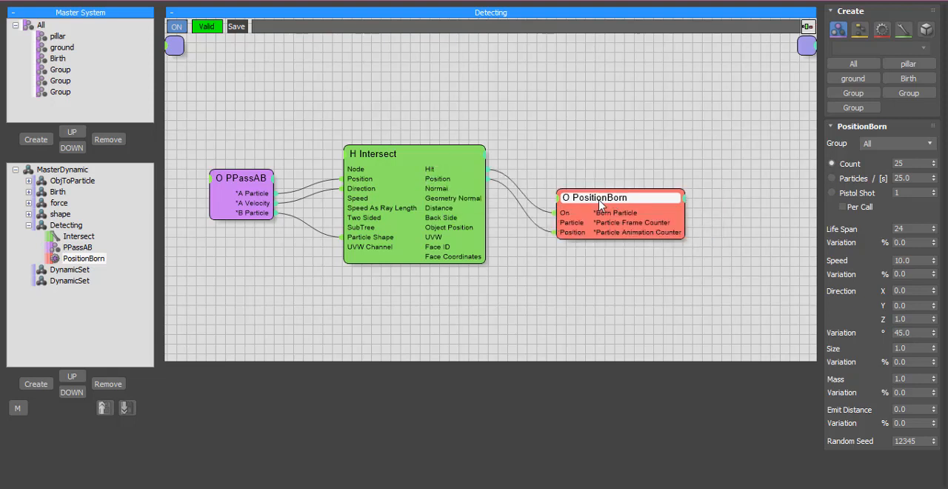
- Restore the thinkingParticles window beside the viewports and rename the first unnamed particle group below Birth to Cells
left_click(904, 1)
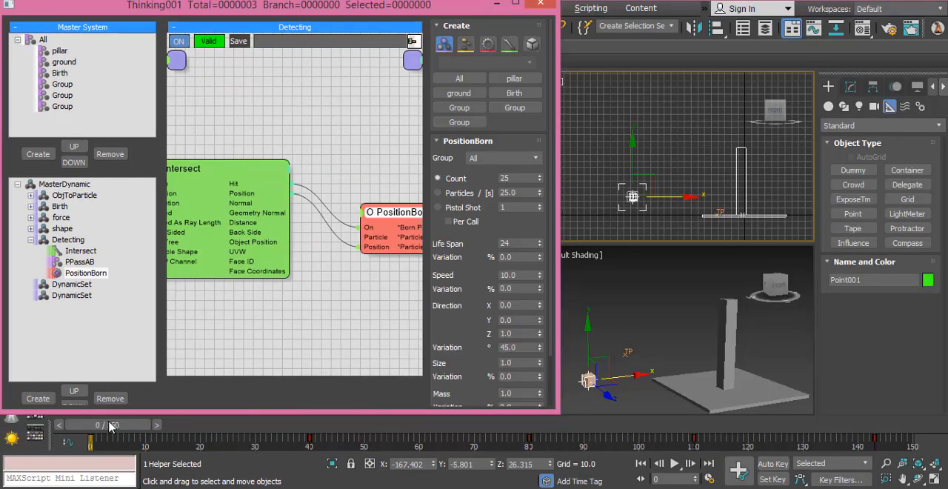
left_click_drag(94, 427, 176, 419)
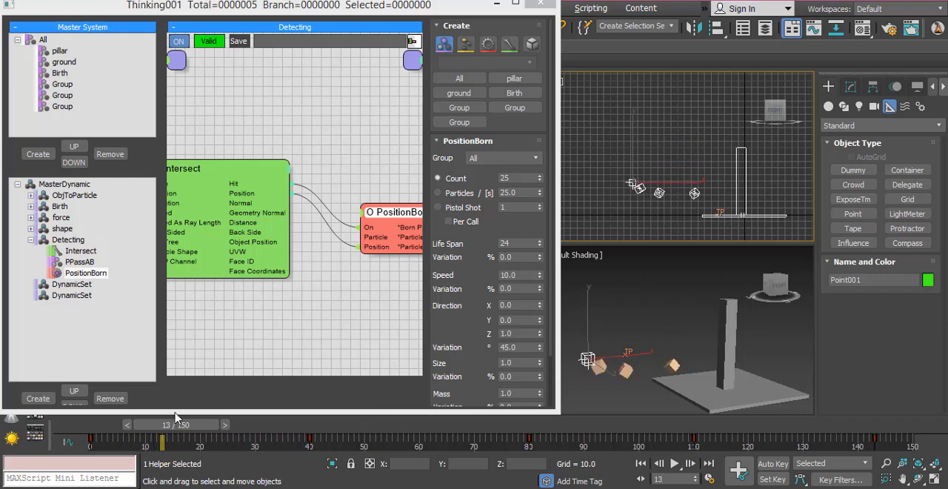
left_click(64, 84)
key("F2")
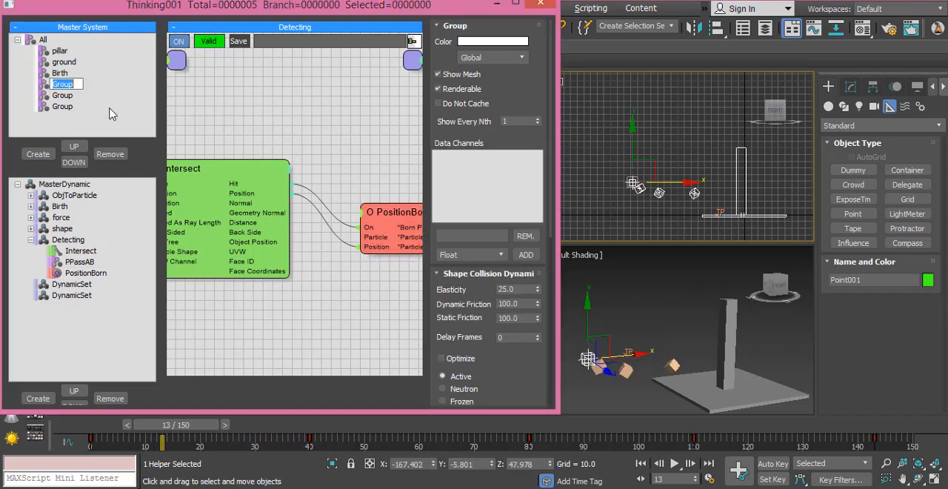
type("De")
key("BackSpace")
key("BackSpace")
key("BackSpace")
key("BackSpace")
key("BackSpace")
key("BackSpace")
key("Return")
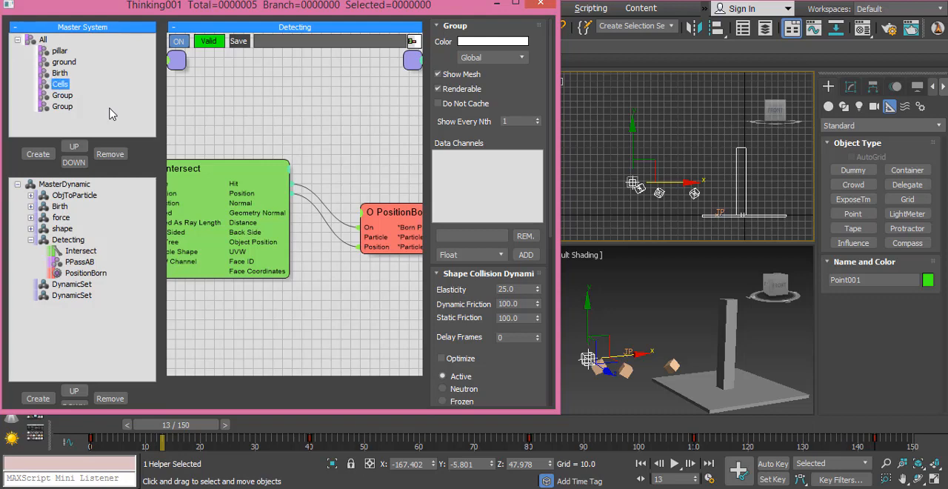
- Set PositionBorn's Group to Cells with a Pistol Shot of 100, and scrub to frame 30 to check the emission
left_click(370, 223)
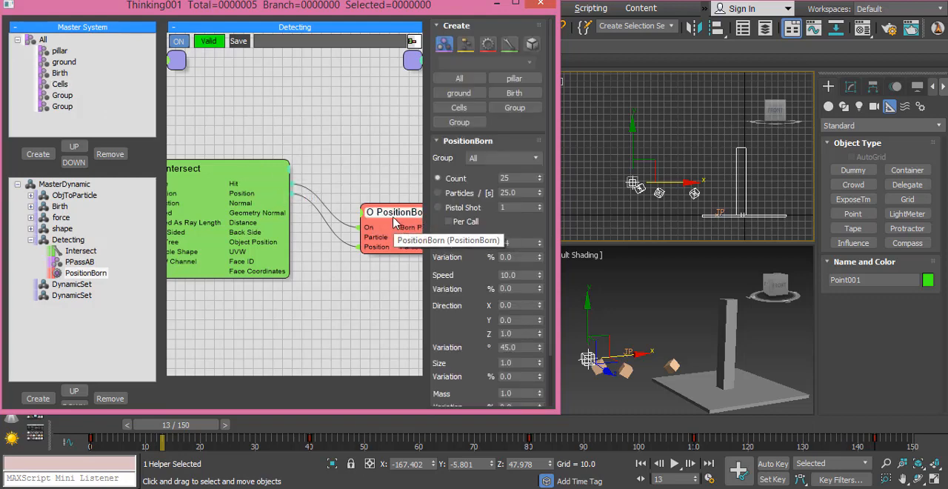
left_click(485, 159)
left_click(485, 209)
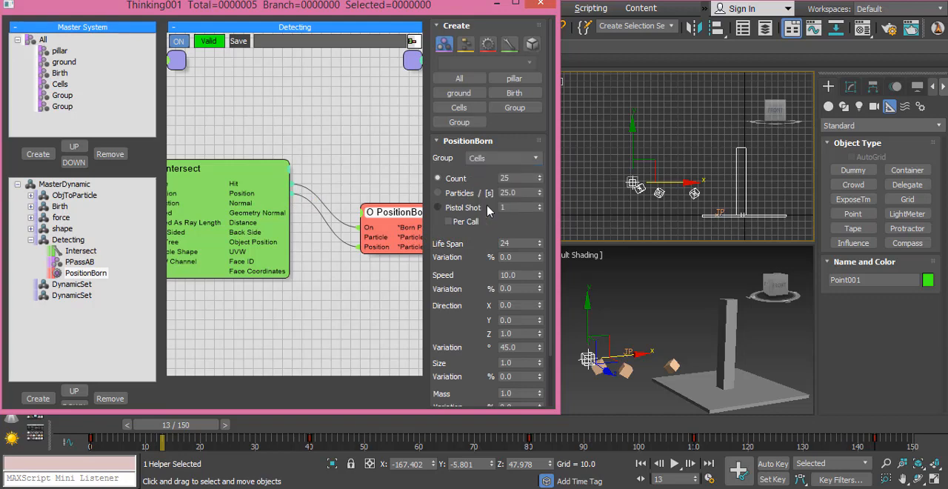
left_click(459, 208)
left_click(509, 210)
scroll(463, 319, "down", 4)
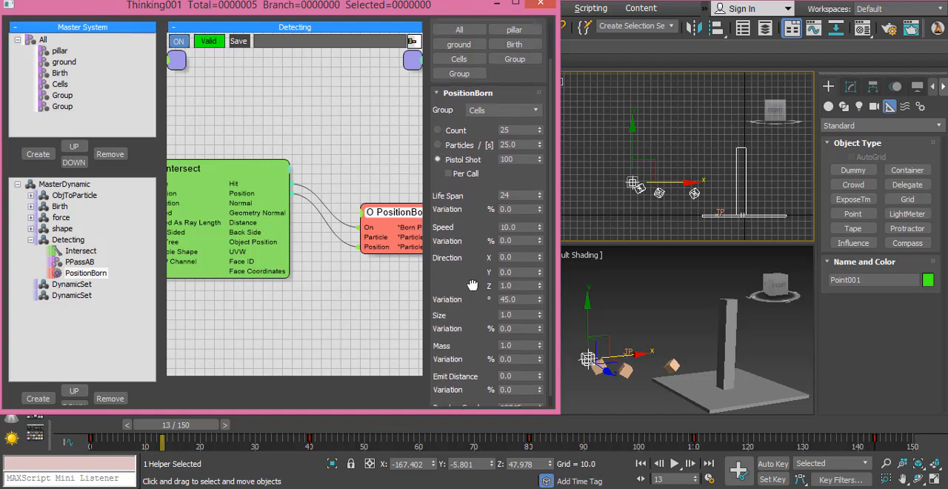
left_click_drag(133, 424, 274, 426)
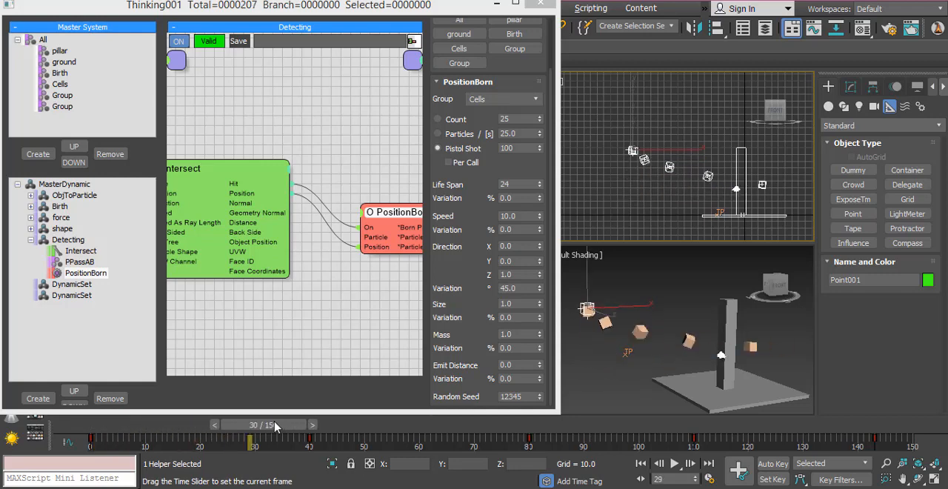
- Set the Cells group's display color to green with RGB 40, 168, 0
left_click(59, 84)
left_click_drag(519, 36, 518, 202)
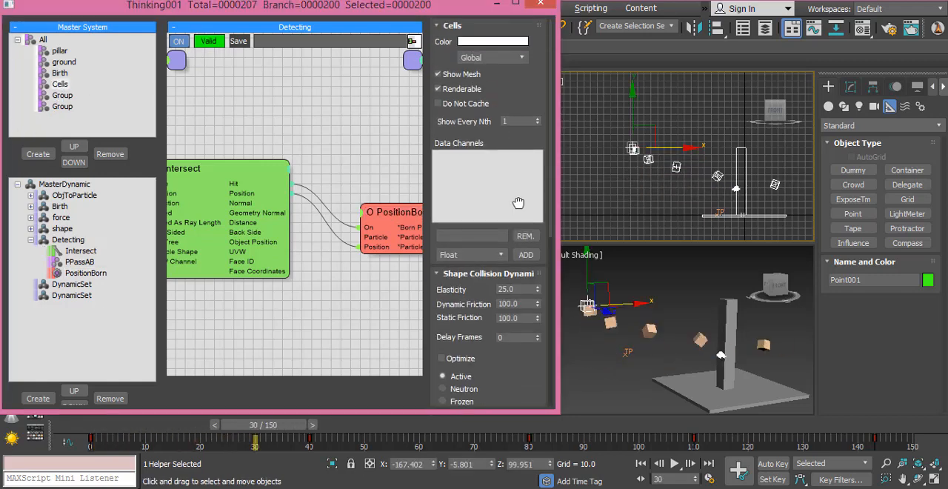
left_click(483, 42)
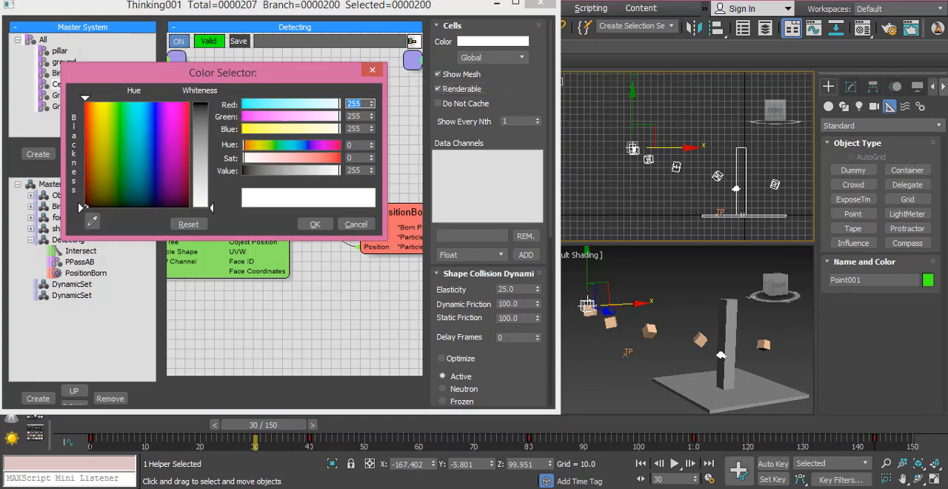
left_click_drag(98, 102, 115, 102)
left_click_drag(200, 204, 201, 102)
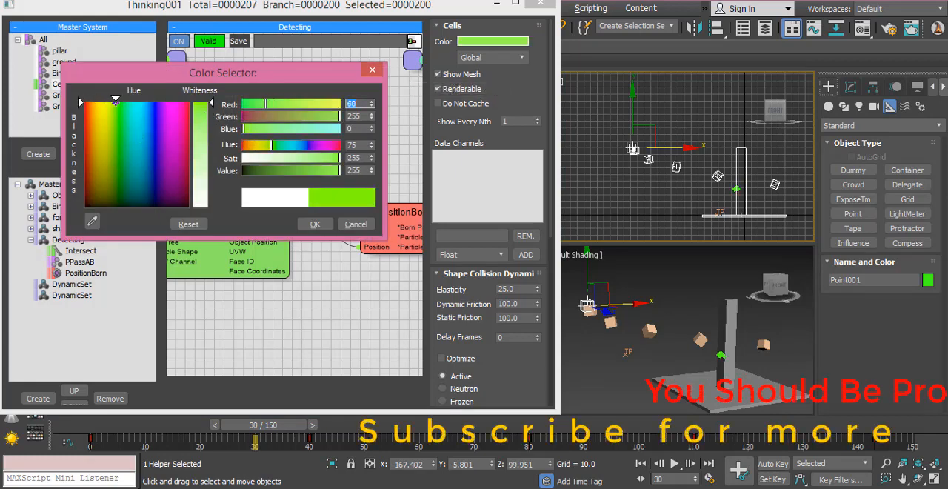
left_click(308, 170)
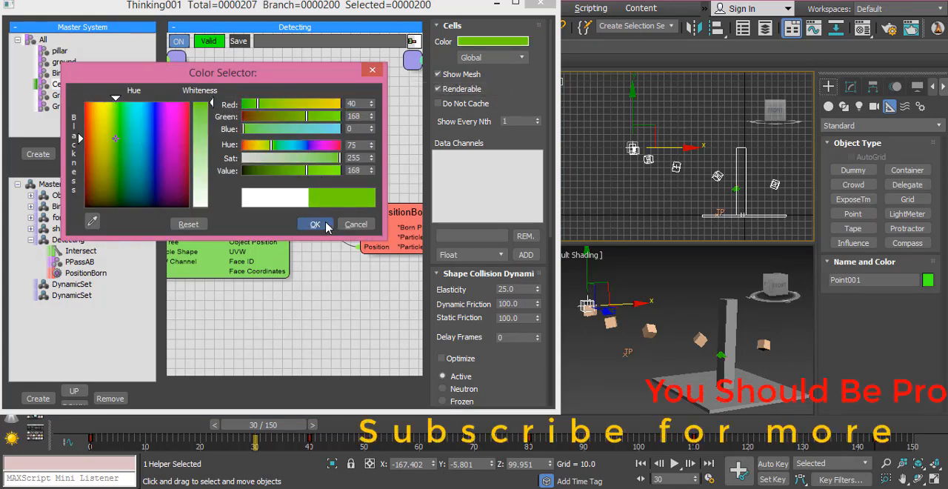
left_click(315, 224)
- Scrub up to frame 41 and examine the Cells particles emitted at the pillar in an enlarged, zoomed-in Front viewport
left_click_drag(280, 425, 315, 425)
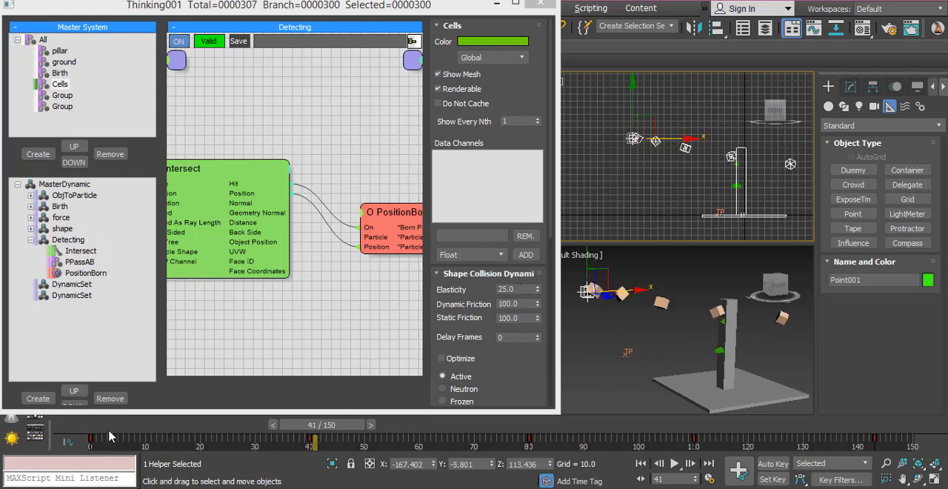
left_click_drag(104, 425, 337, 425)
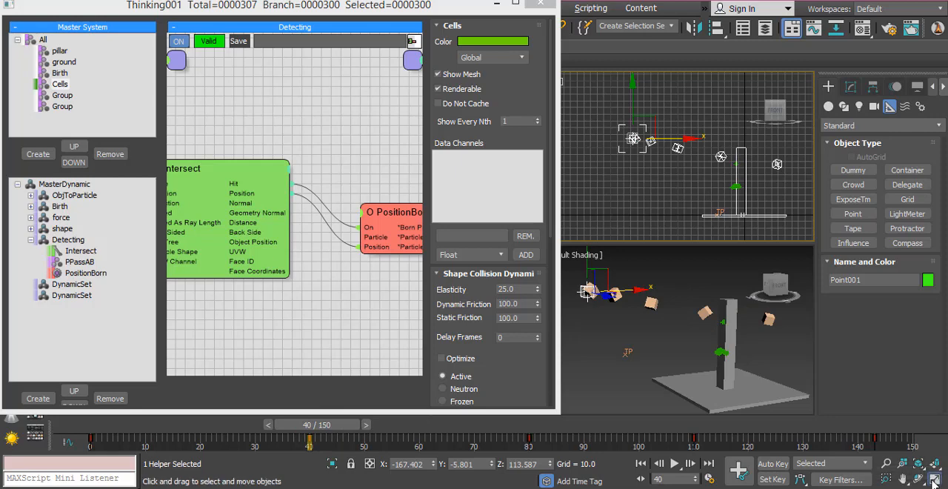
left_click(934, 478)
scroll(658, 336, "up", 5)
scroll(657, 331, "up", 2)
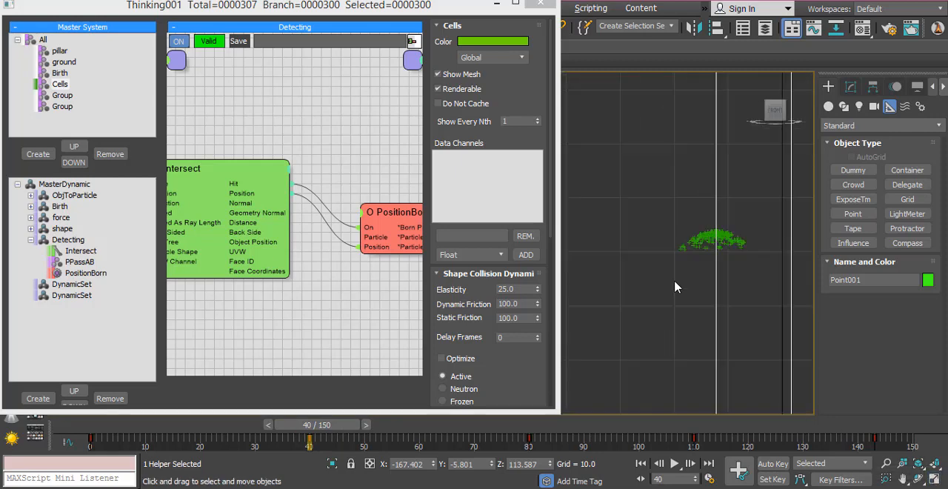
middle_click_drag(674, 280, 618, 324)
left_click_drag(139, 431, 314, 431)
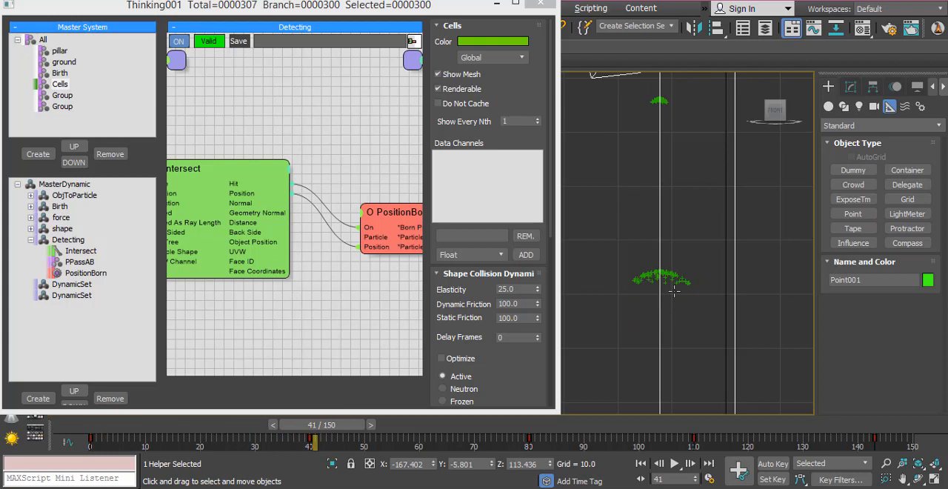
left_click_drag(105, 433, 265, 431)
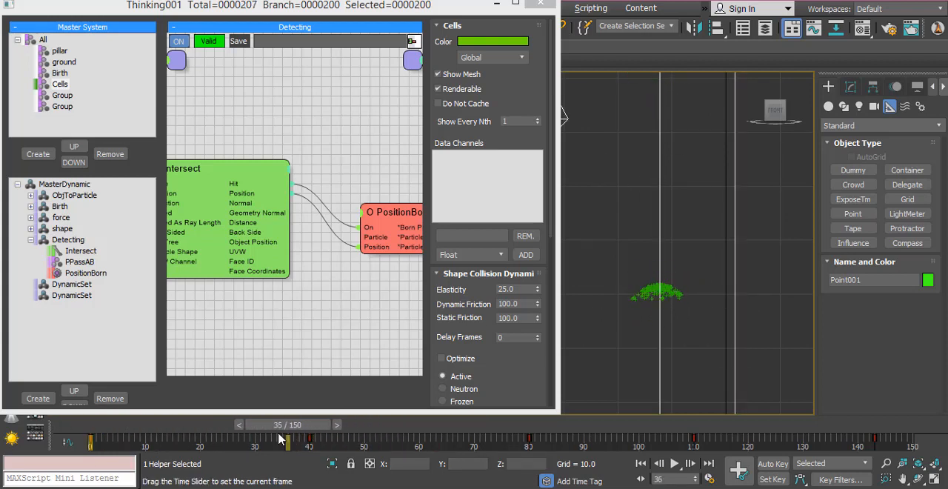
- Set PositionBorn's Speed to 0 in the Detecting set
left_click(395, 215)
left_click_drag(457, 318, 454, 231)
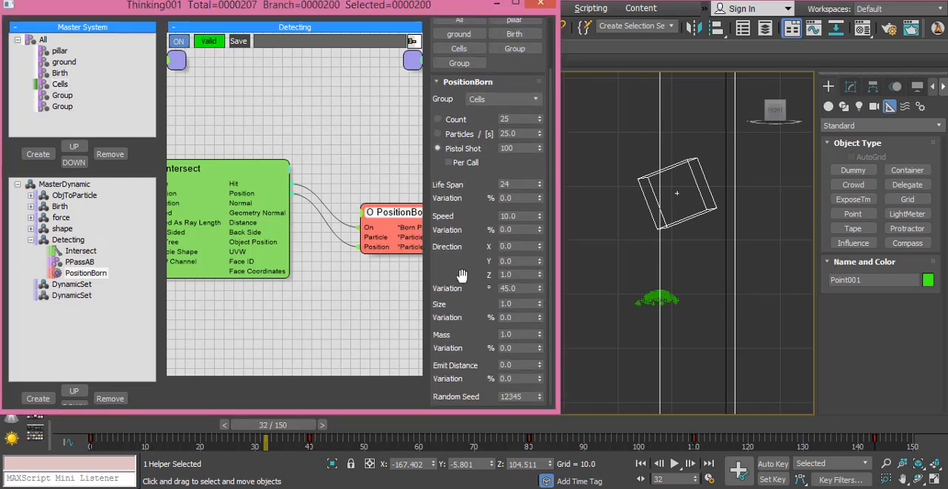
scroll(468, 324, "up", 1)
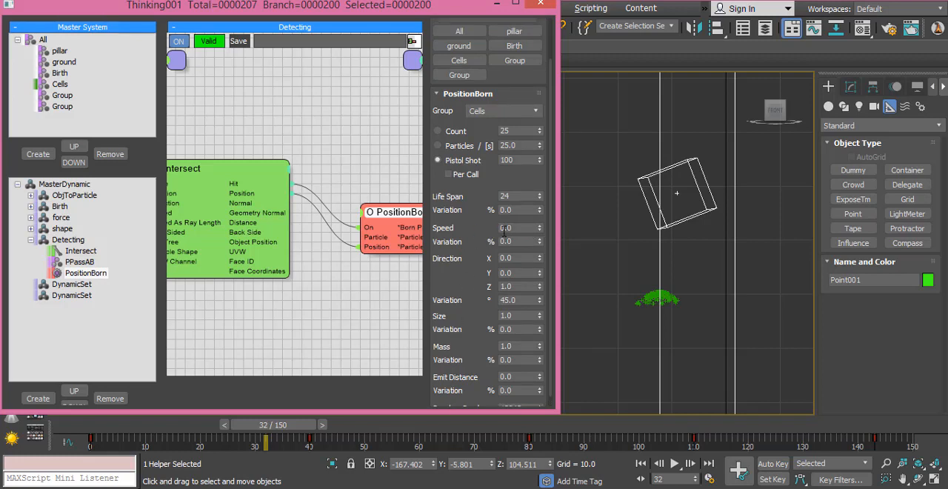
scroll(451, 281, "down", 1)
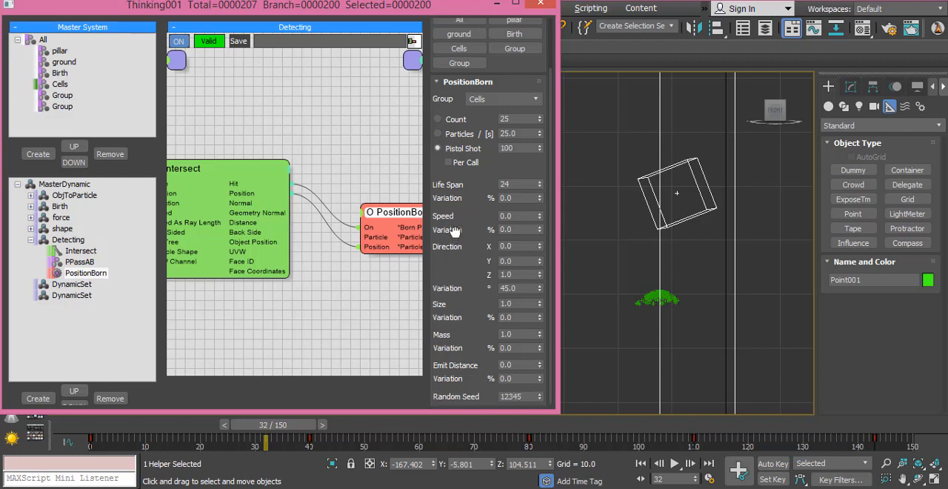
scroll(464, 252, "up", 4)
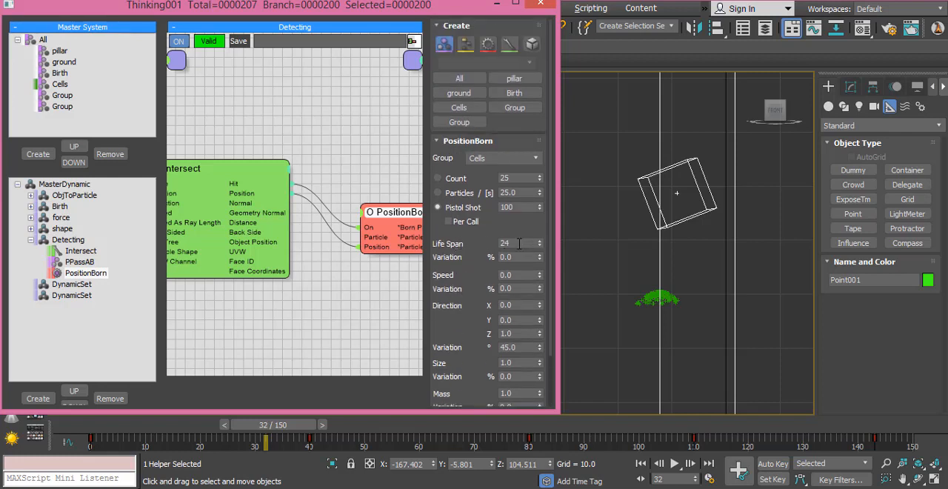
- Set PositionBorn's Life Span to 1 and its Emit Distance to 5 with 50% variation, and scrub to frame 18
left_click(518, 243)
scroll(459, 316, "down", 2)
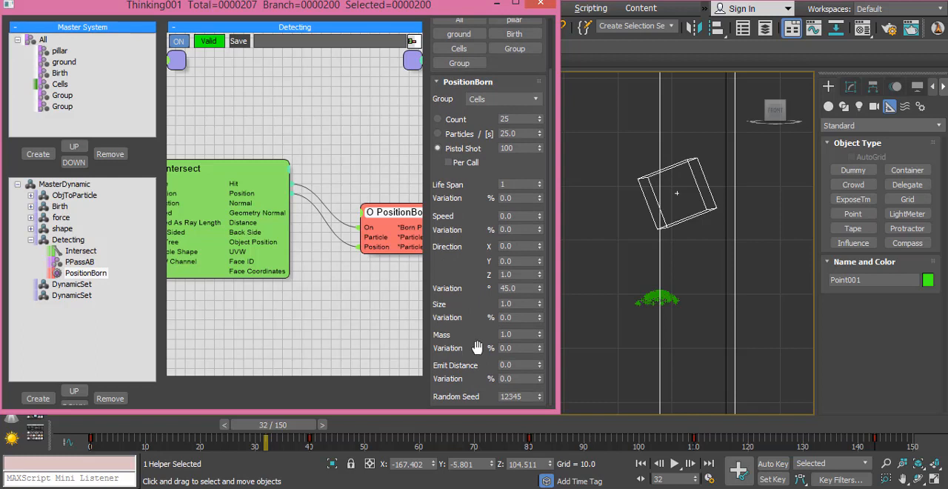
left_click(518, 363)
left_click(518, 378)
left_click_drag(100, 434, 209, 447)
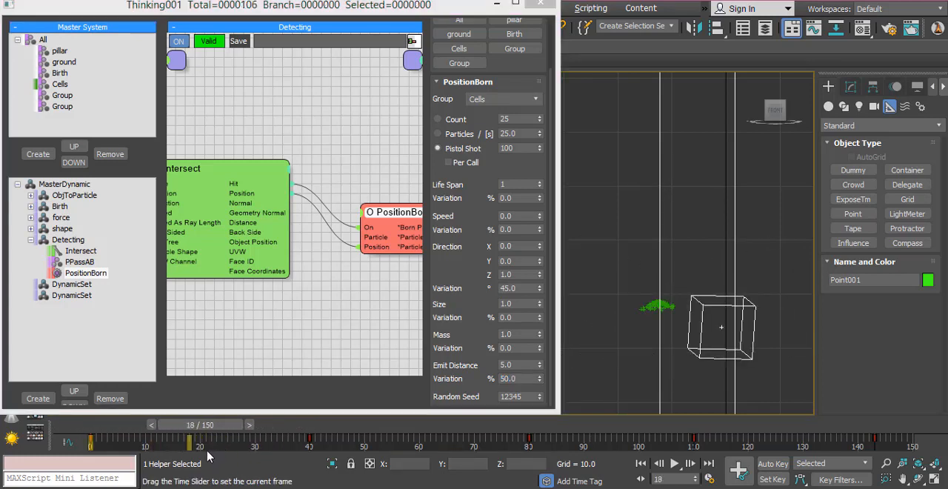
- Set PositionBorn's Direction Variation to 180 degrees, and check the Cells emission at the pillar up to frame 27 in all viewports
left_click(462, 315)
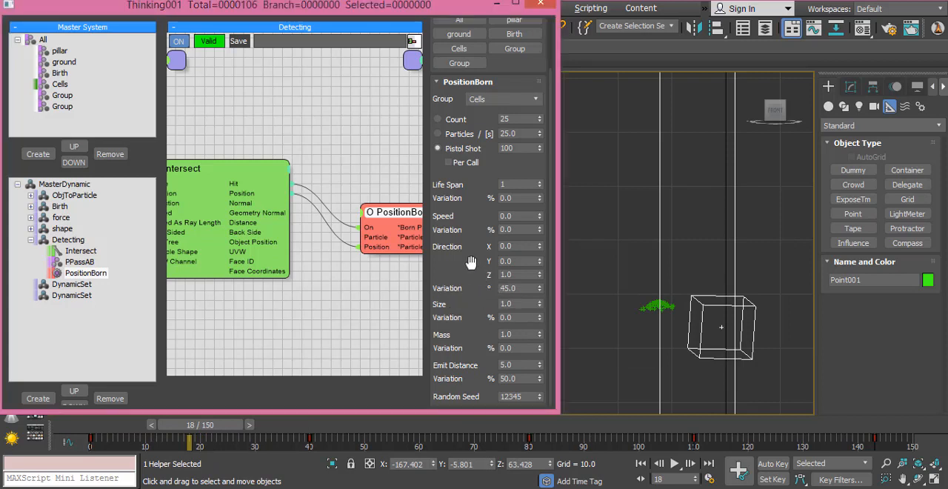
left_click_drag(541, 291, 559, 172)
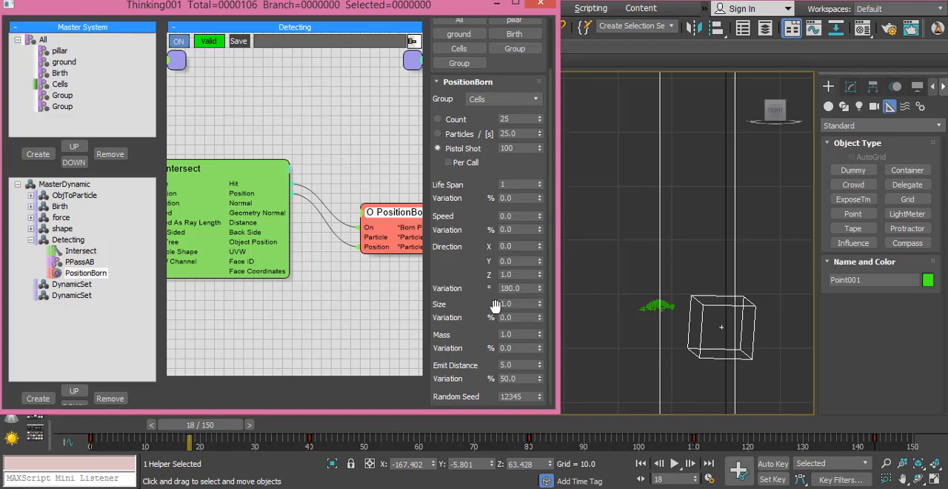
left_click_drag(211, 426, 249, 438)
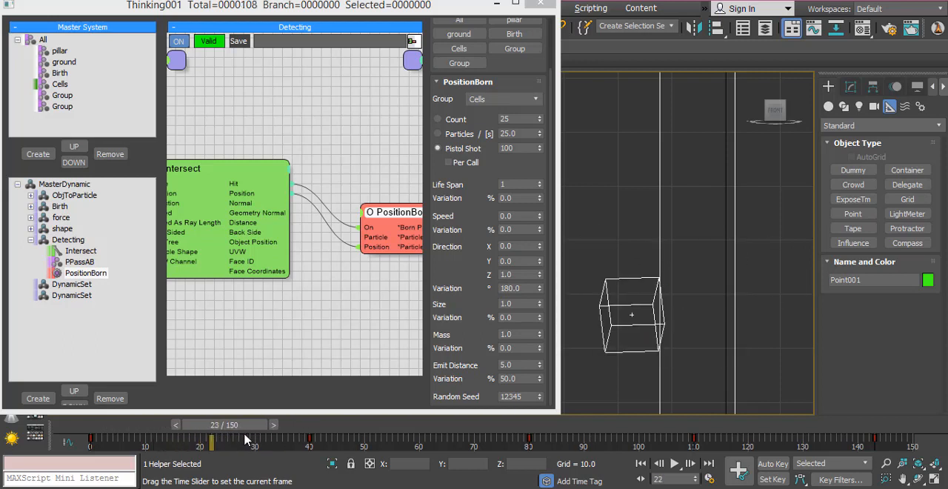
left_click(182, 426)
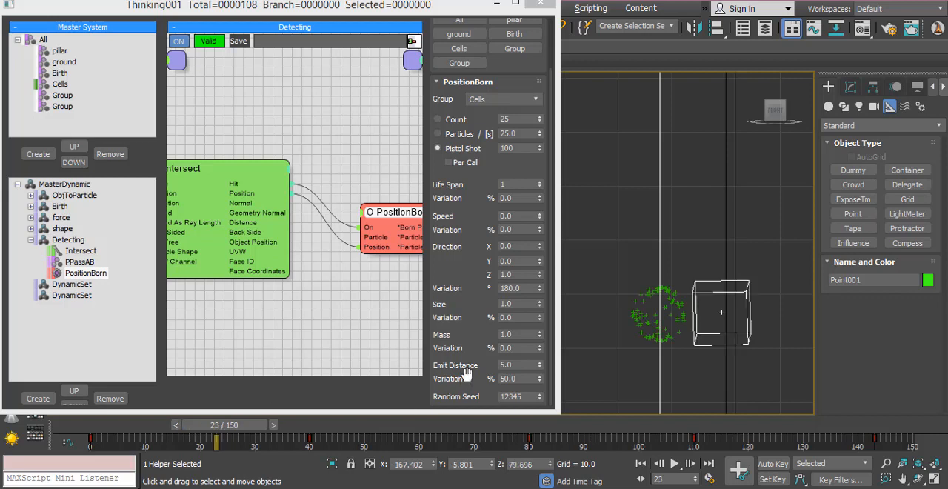
left_click(935, 480)
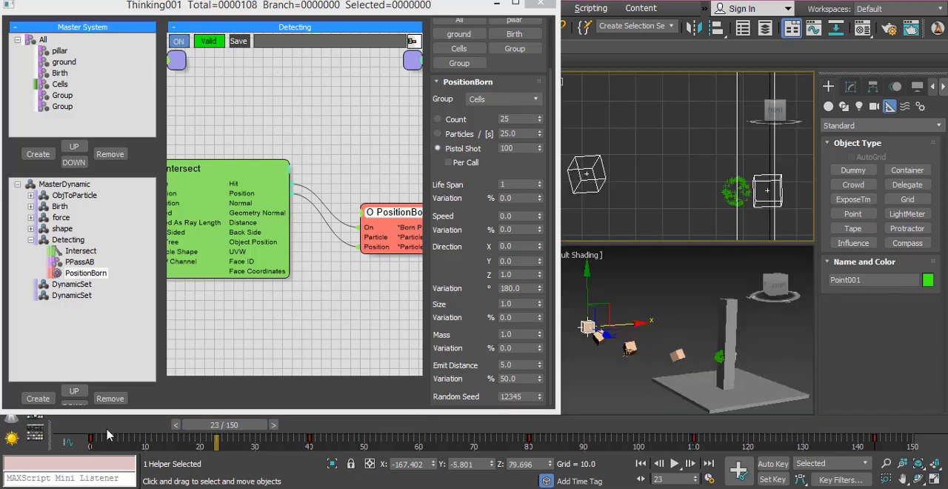
left_click_drag(105, 427, 243, 480)
- Set the Intersect condition's Speed to 20 in the Detecting set, and return to frame 0
left_click(200, 172)
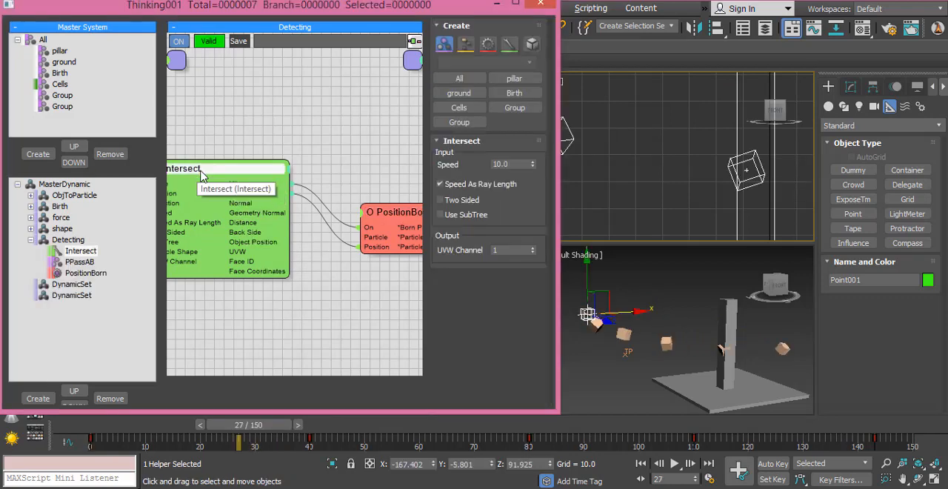
left_click(524, 163)
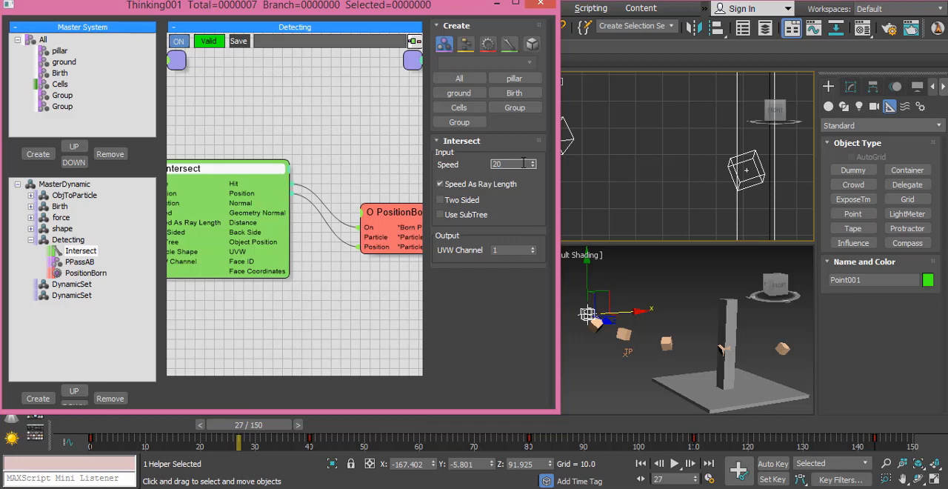
left_click_drag(121, 433, 41, 463)
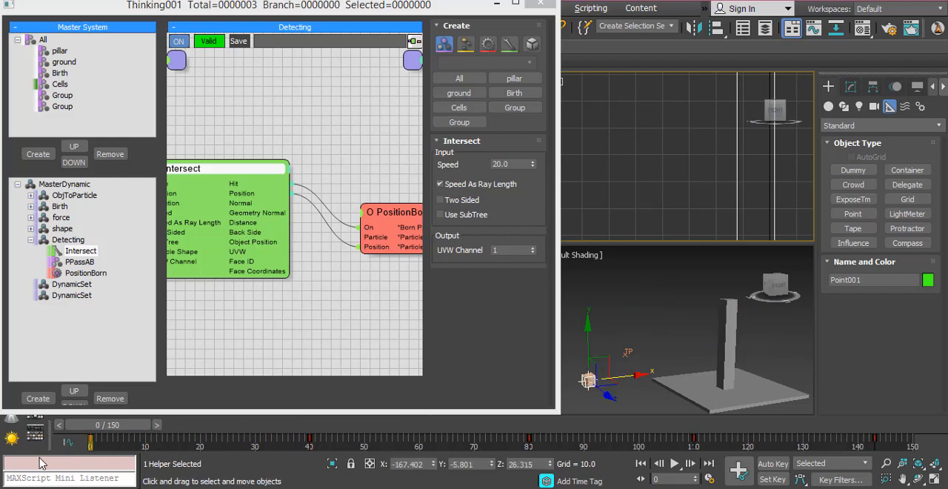
- Rename the first empty DynamicSet below Detecting as VB and enlarge its node canvas
left_click(31, 241)
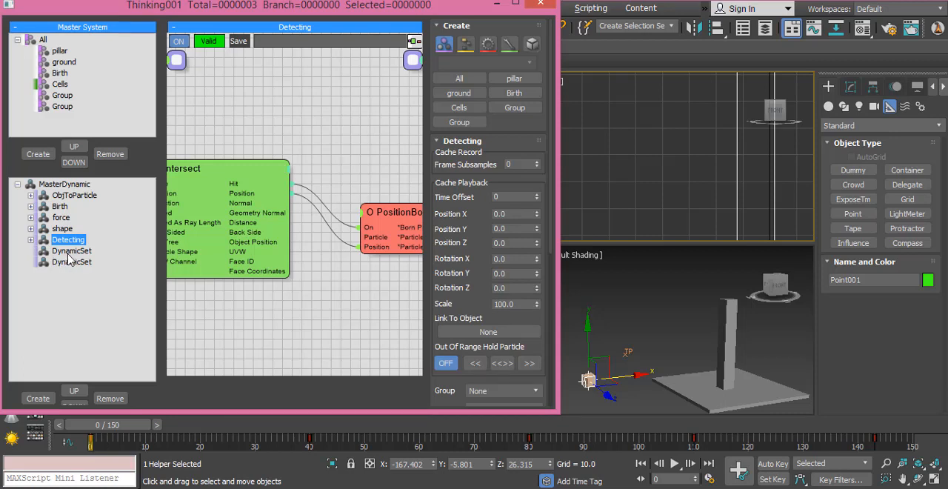
left_click(70, 251)
left_click(66, 251)
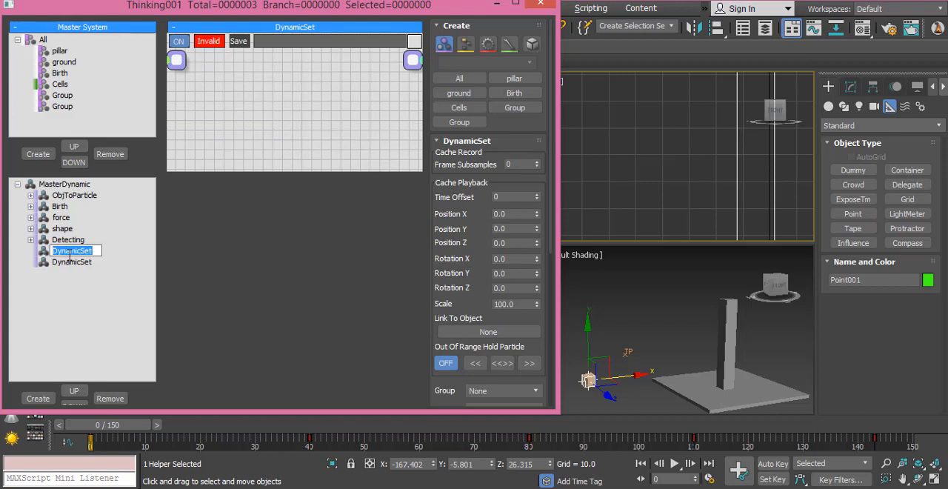
type("VB")
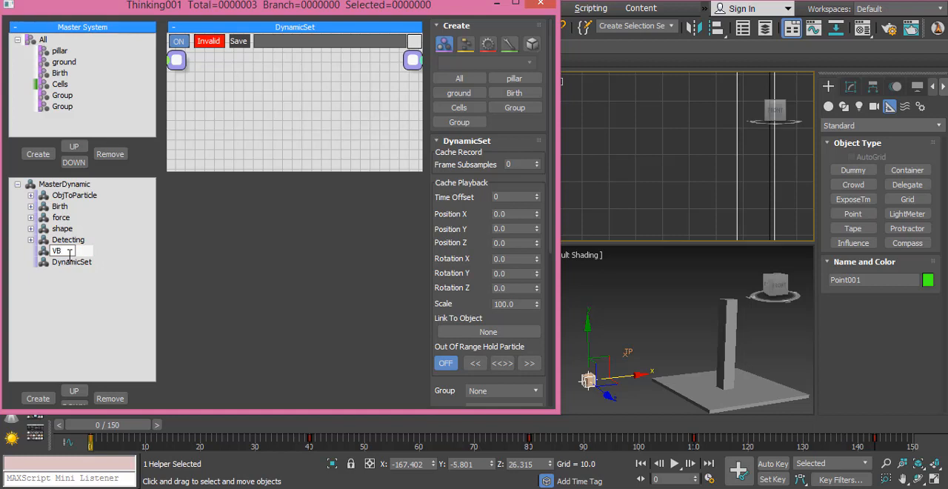
key("Return")
left_click_drag(288, 169, 279, 359)
- Add the pillar group node to the VB set and place it near the canvas's left edge
right_click(224, 169)
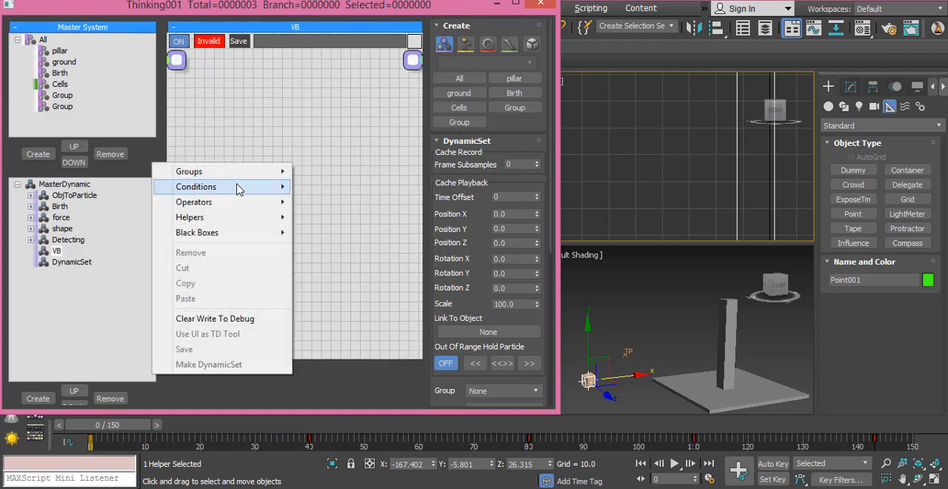
mouse_move(285, 172)
left_click(317, 186)
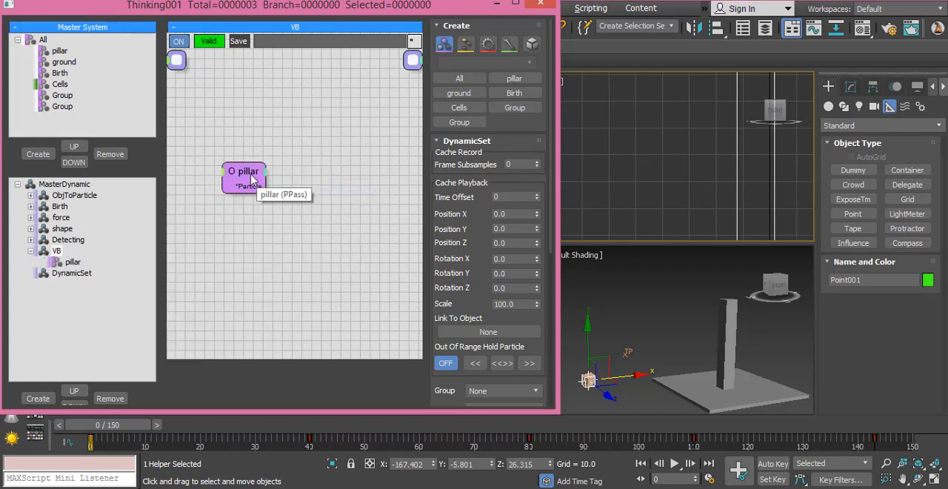
left_click_drag(248, 185, 209, 199)
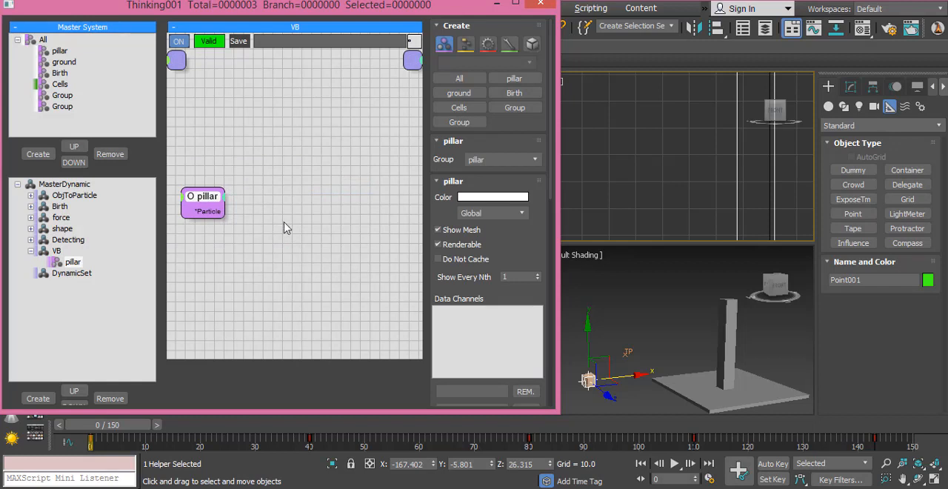
- Add a VolumeBreak operator to the VB set and connect the pillar node's Particle output to its Particle input
left_click(274, 196)
right_click(264, 186)
mouse_move(265, 222)
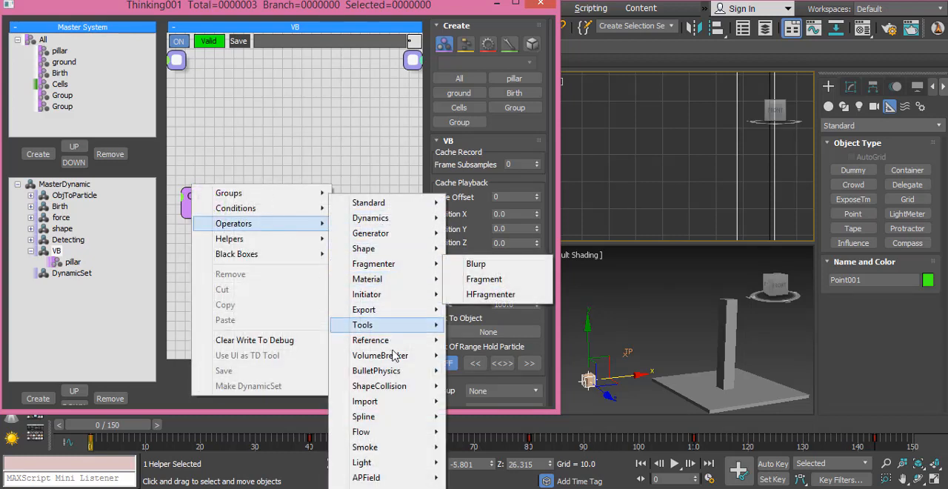
mouse_move(395, 356)
left_click(503, 371)
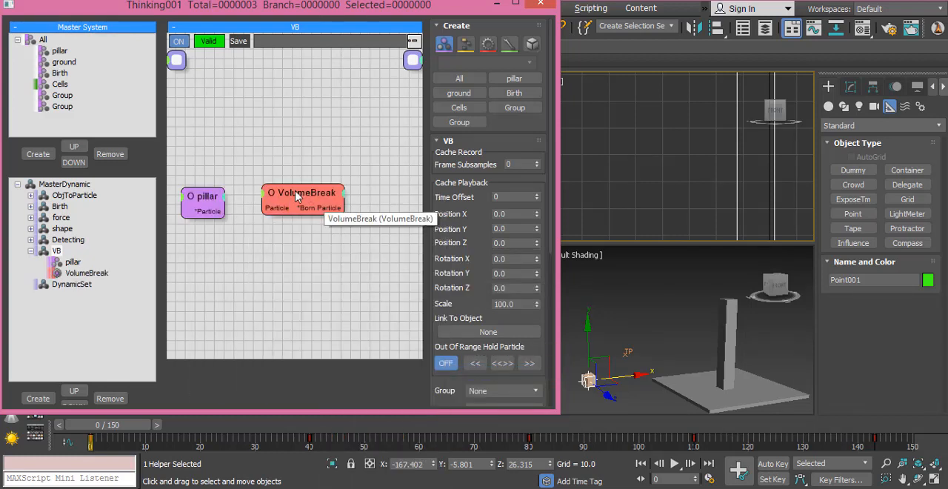
left_click_drag(296, 196, 325, 202)
left_click_drag(224, 211, 317, 195)
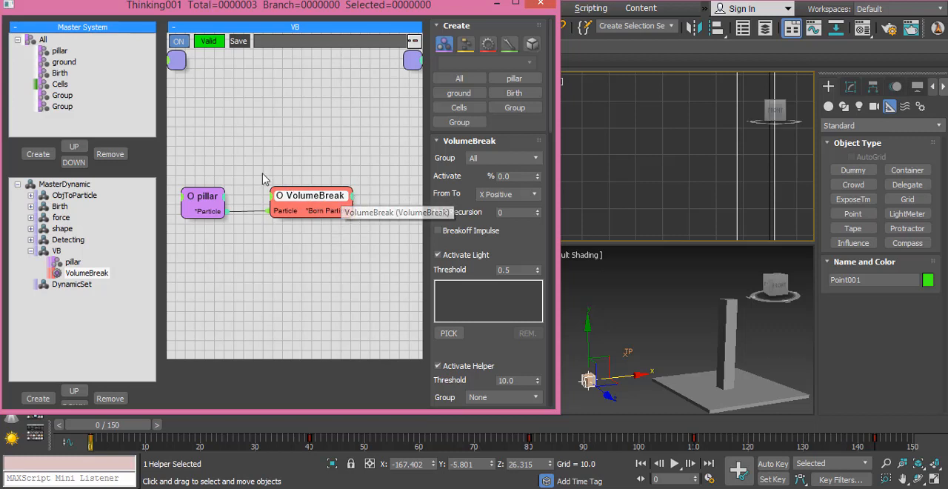
- Choose the Cells group as the Cells source in VolumeBreak's Volume Breaker settings
scroll(482, 337, "down", 5)
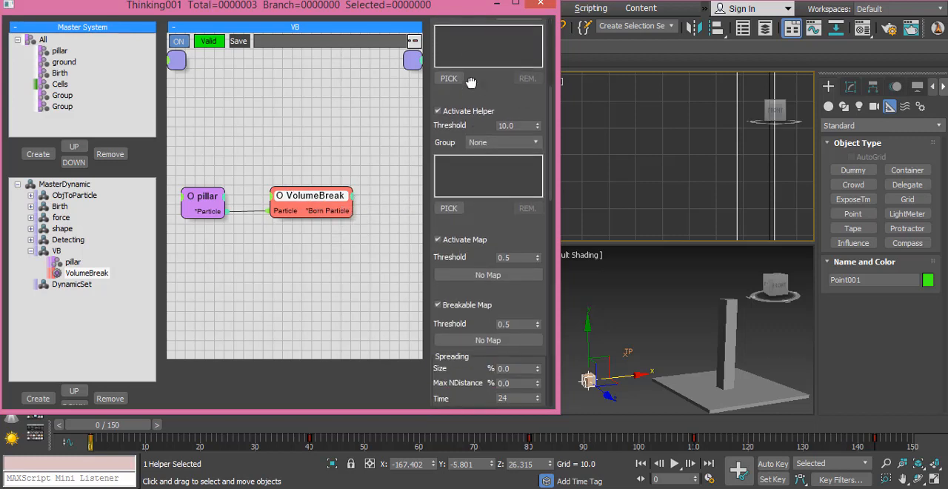
left_click_drag(457, 346, 455, 111)
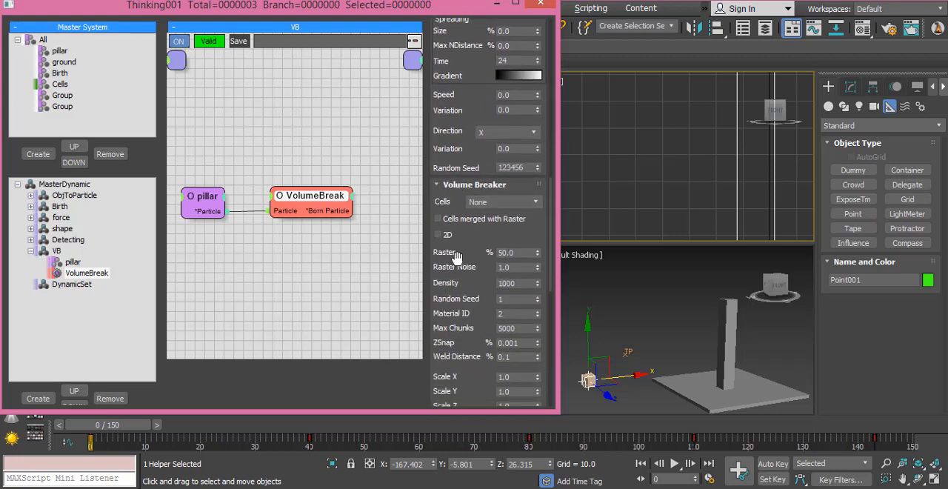
left_click_drag(473, 243, 474, 165)
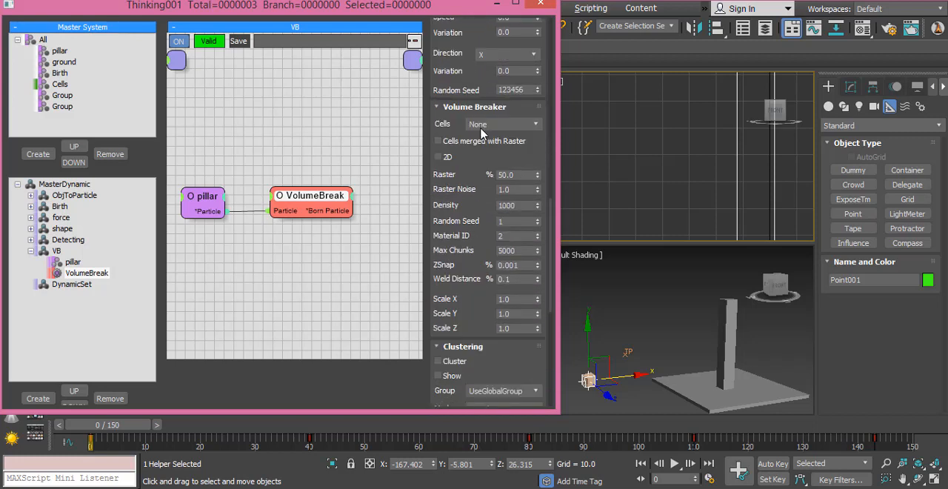
left_click(482, 126)
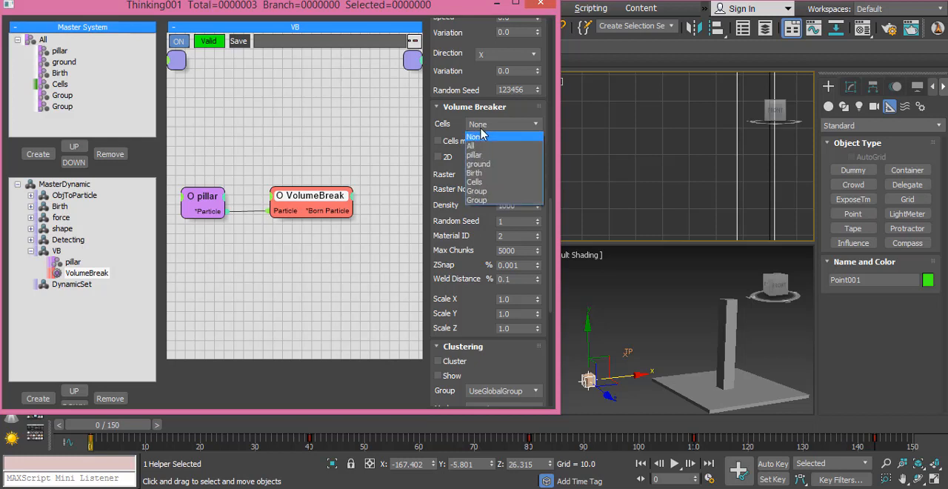
left_click(486, 182)
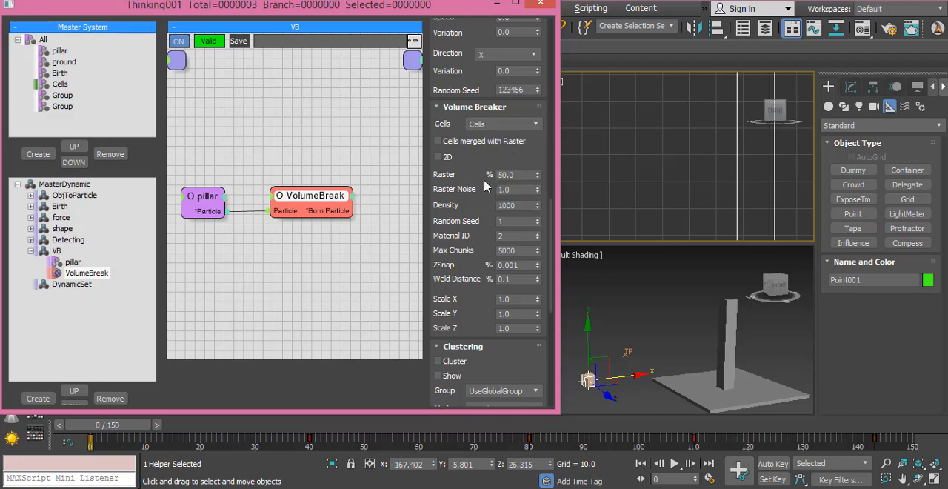
- Show edged faces in the perspective viewport, scrub to frame 18 and enlarge the view around the fractured pillar
mouse_move(89, 433)
left_mouse_down()
mouse_move(234, 435)
mouse_move(90, 435)
left_mouse_up()
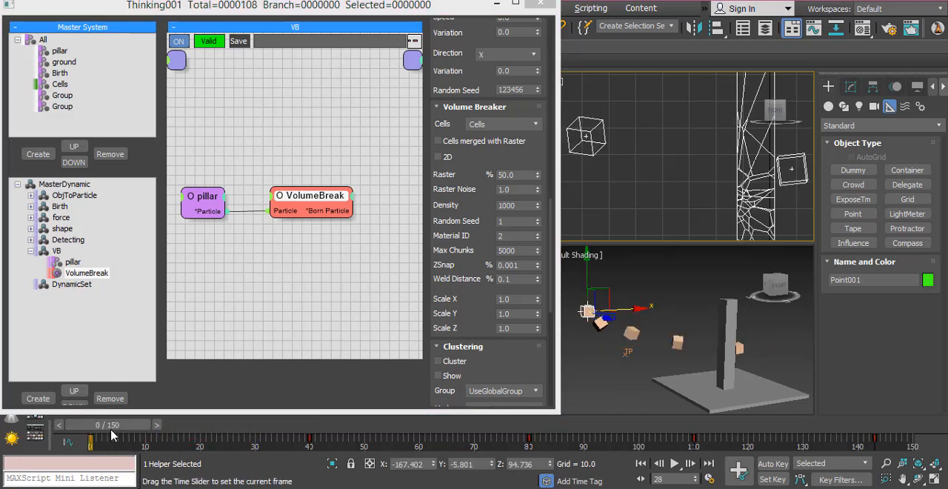
left_click(628, 317)
key("F4")
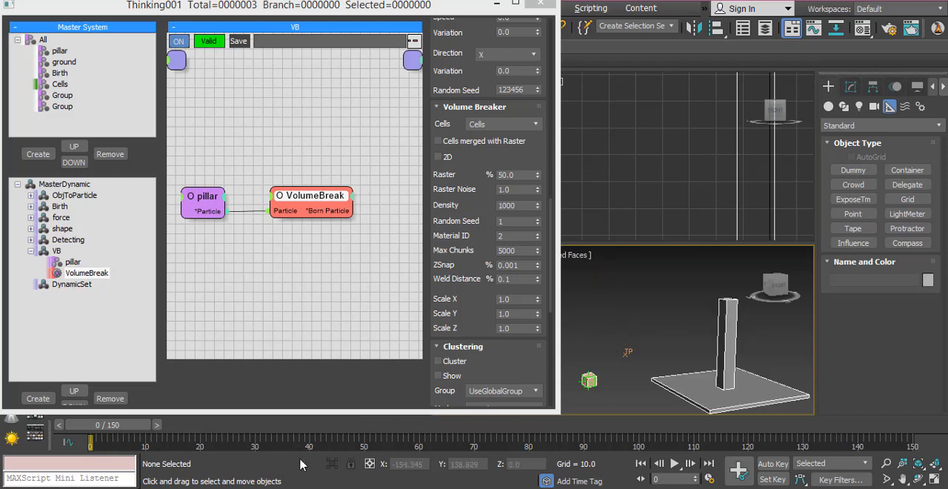
left_click_drag(118, 434, 199, 437)
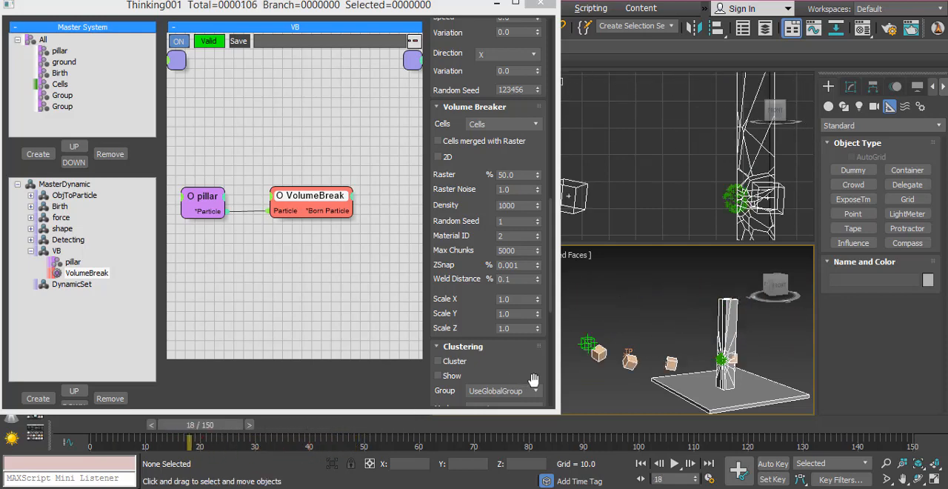
left_click(935, 480)
middle_click_drag(680, 366, 717, 366)
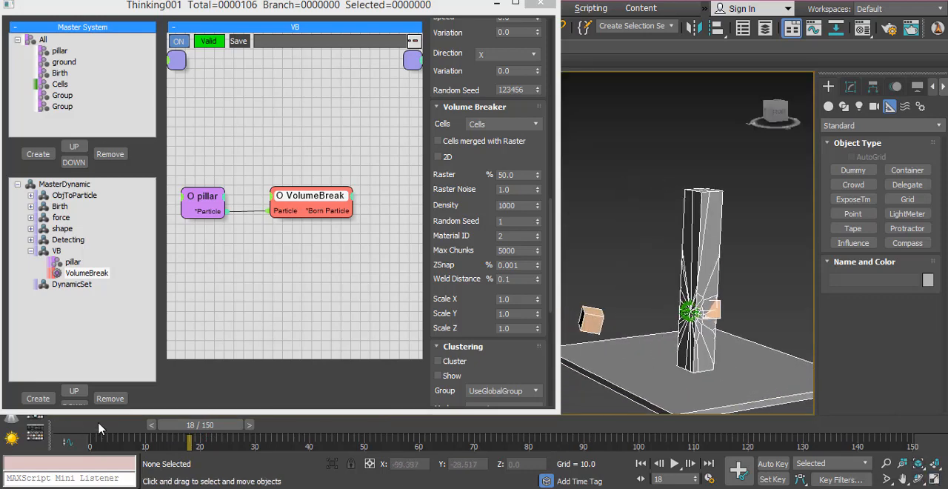
- Scrub and step through the frames around 18 to examine how the pillar fractures when the cube hits it
left_click_drag(100, 428, 223, 433)
left_click(168, 426)
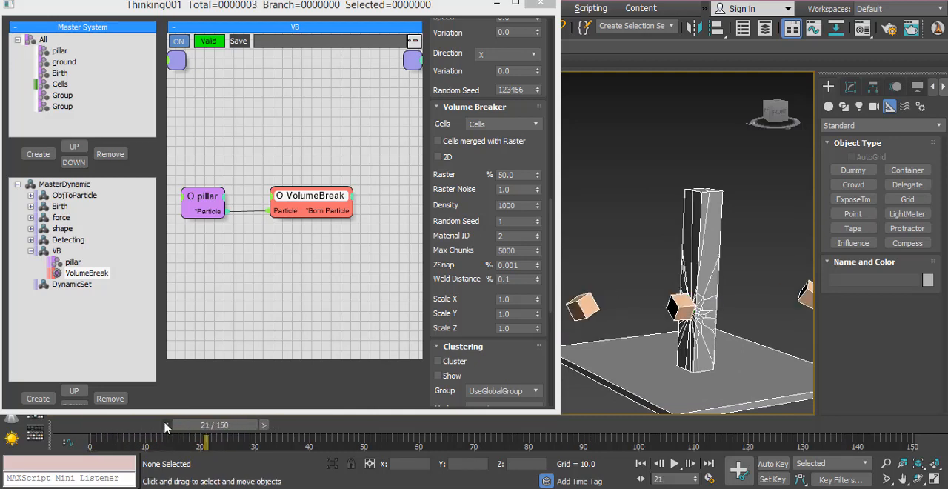
left_click(165, 424)
left_click(163, 425)
left_click(129, 431)
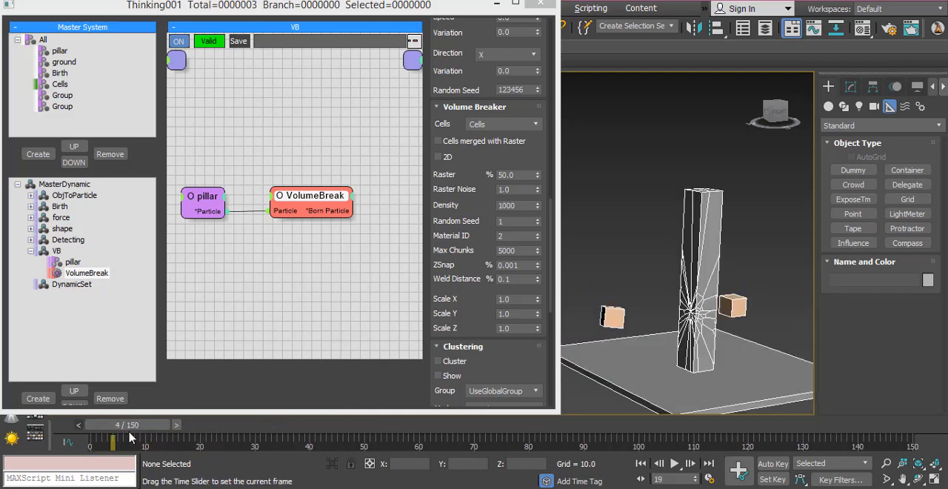
left_click_drag(129, 437, 185, 423)
left_click(151, 427)
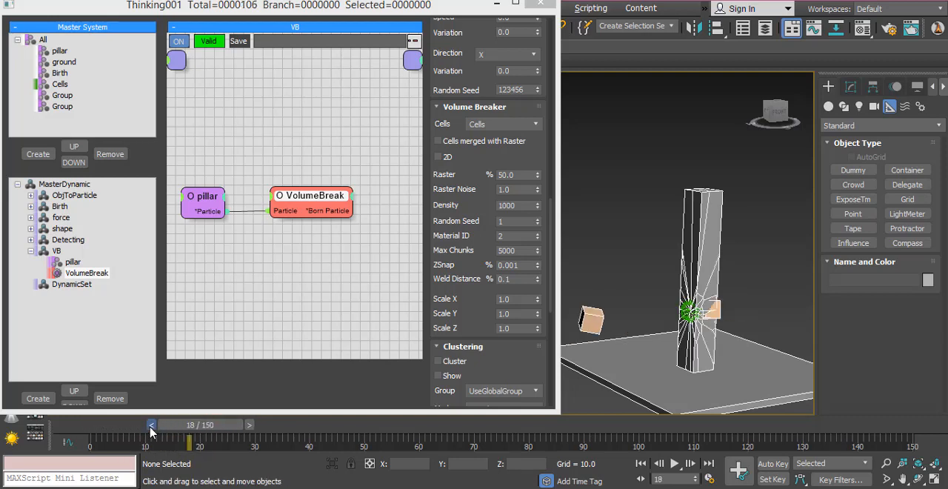
left_click(245, 426)
- Set PositionBorn's Pistol Shot to 500 in the Detecting set, and step back to frame 16 and up to 18 to check the fracture
left_click(66, 239)
middle_click_drag(348, 287, 282, 230)
left_click(356, 191)
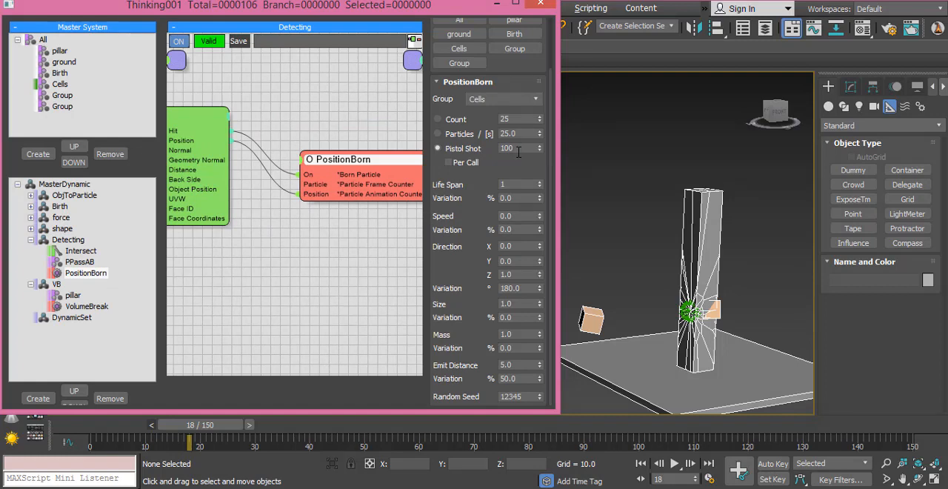
double_click(520, 149)
left_click(249, 425)
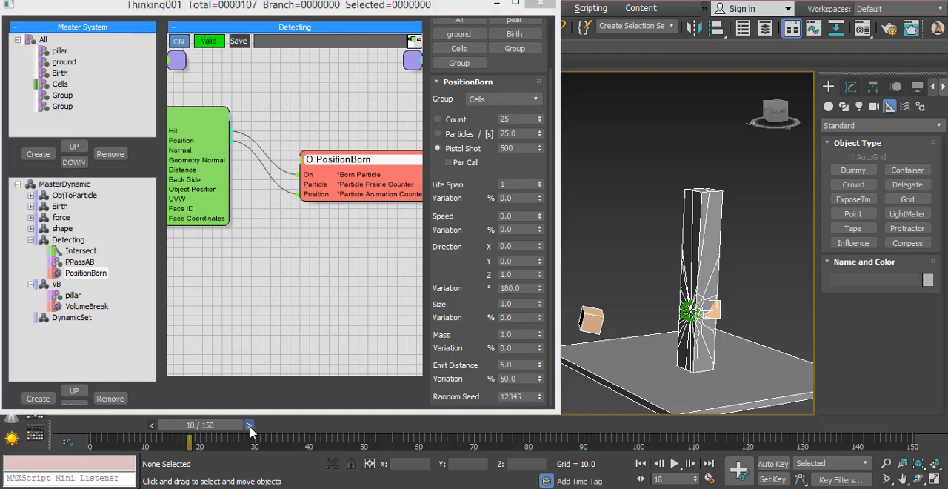
left_click(154, 423)
left_click(150, 423)
left_click(149, 422)
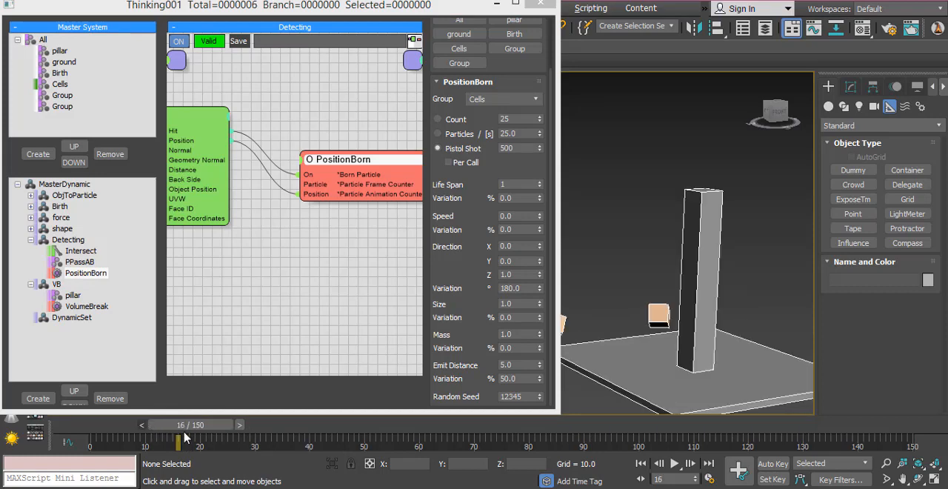
left_click(244, 425)
left_click(247, 425)
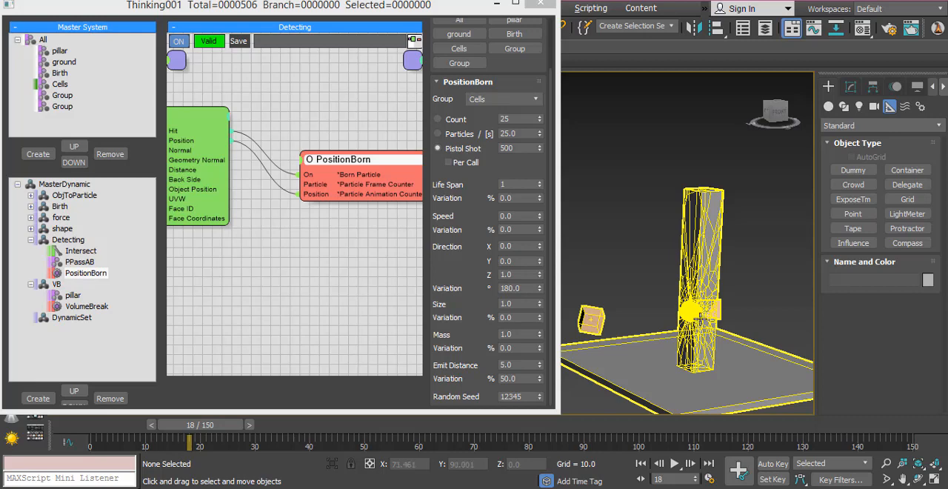
- Try a Pistol Shot value of 10 in PositionBorn, stepping back to frame 16 and up to 18 to check the fracture
left_click(509, 148)
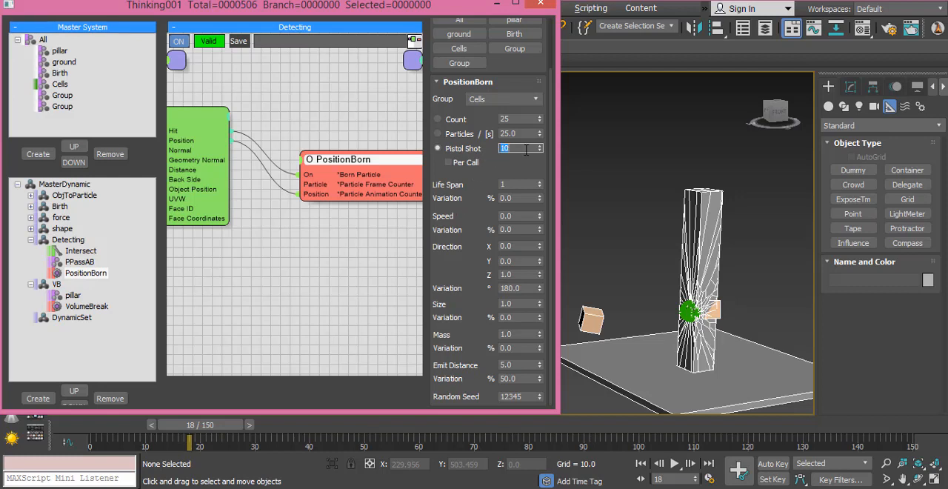
left_click(149, 425)
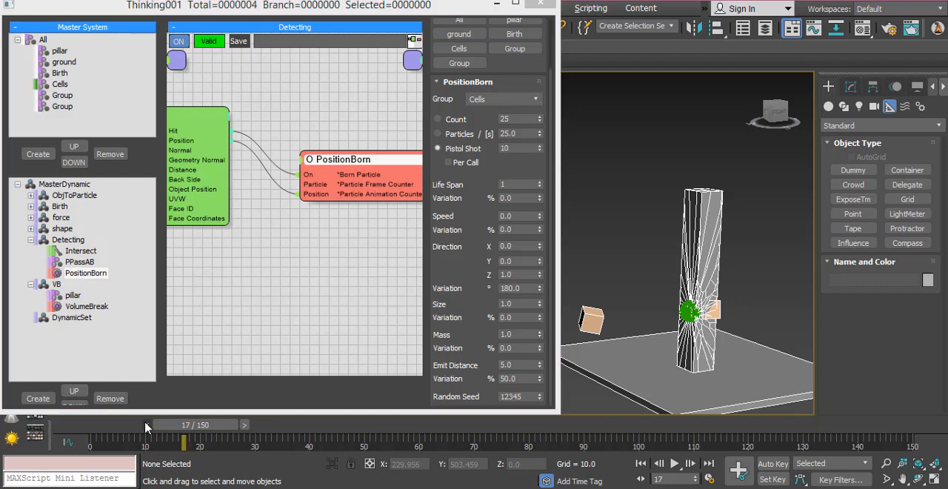
left_click(145, 424)
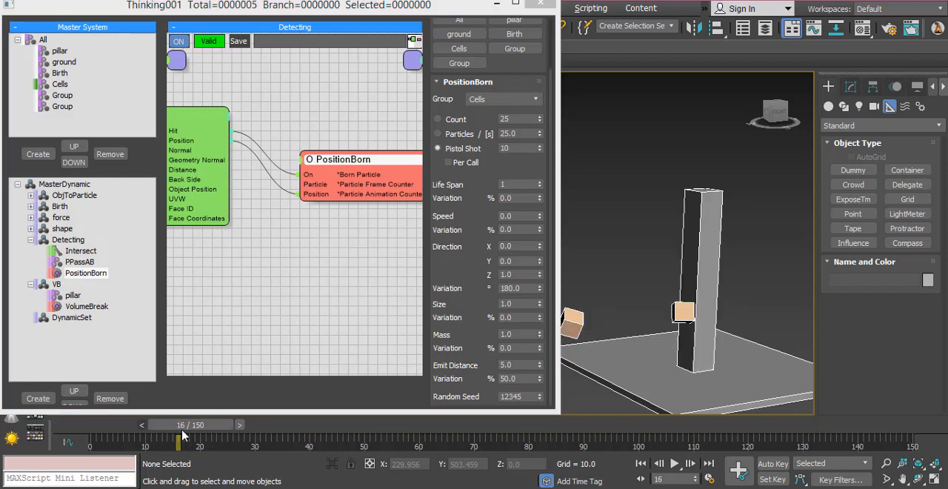
left_click(239, 428)
left_click(239, 427)
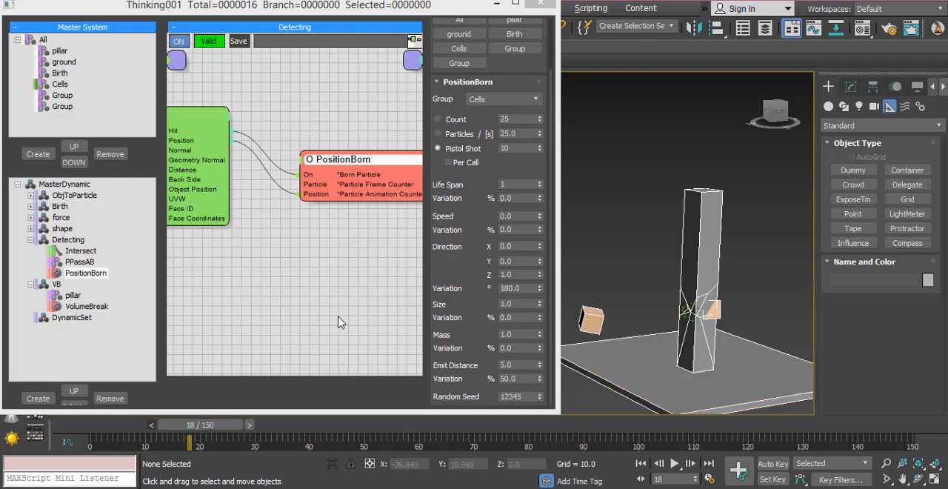
- Set PositionBorn's Pistol Shot to 500 and step from frame 16 to 18 to compare the pillar's fracture
left_click(516, 151)
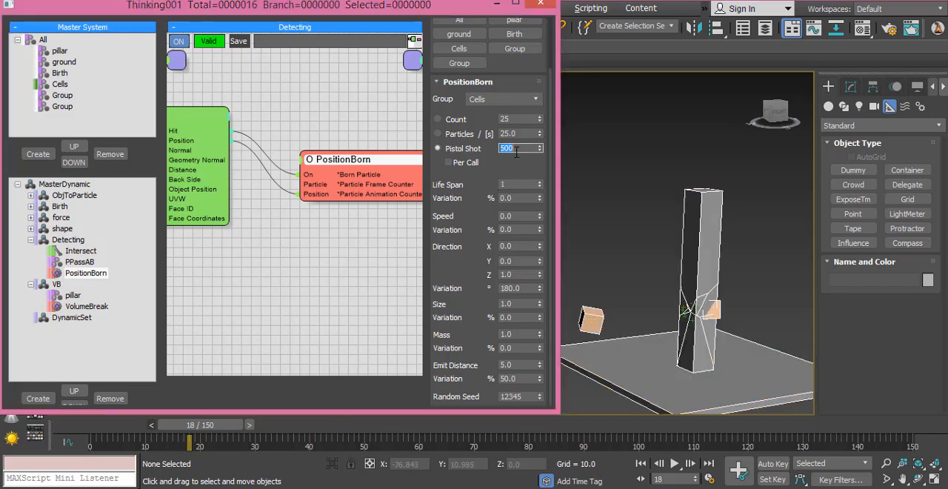
left_click(152, 427)
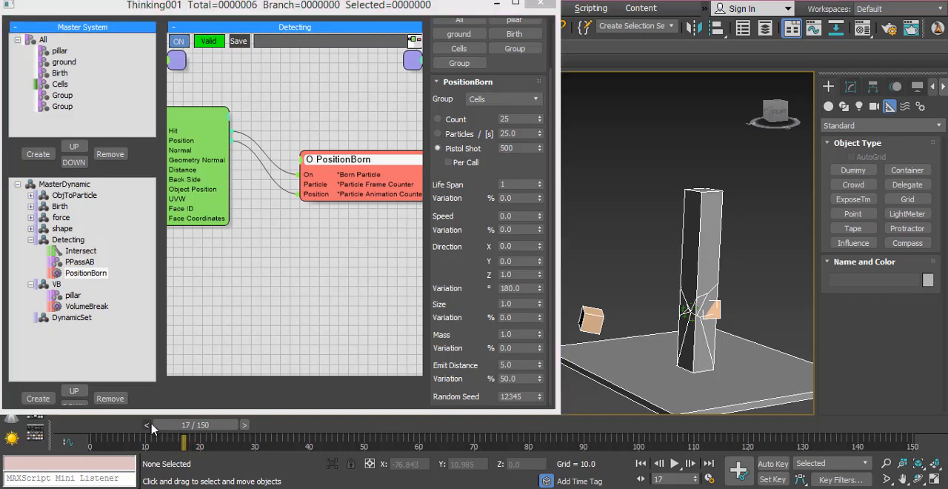
left_click(151, 426)
left_click(244, 426)
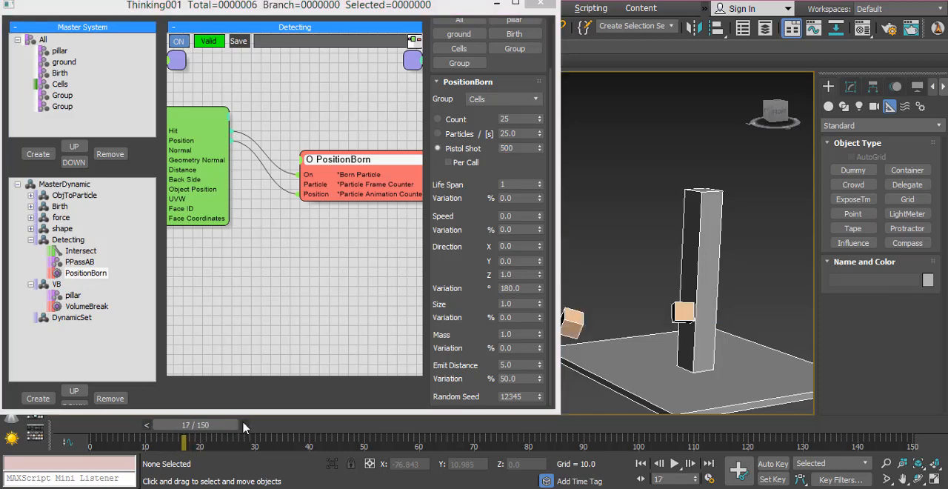
left_click(245, 427)
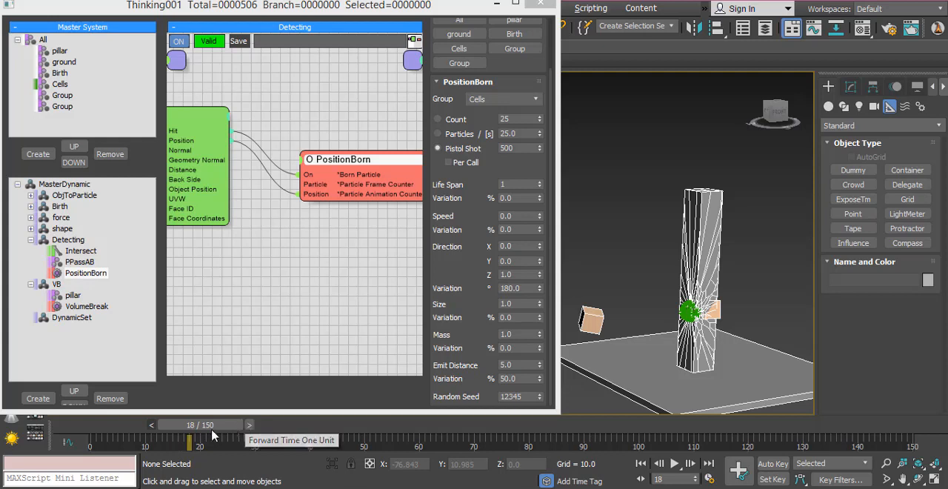
- Return the timeline to frame 5 and collapse the Detecting and VB dynamic sets
left_click(150, 427)
left_click(147, 427)
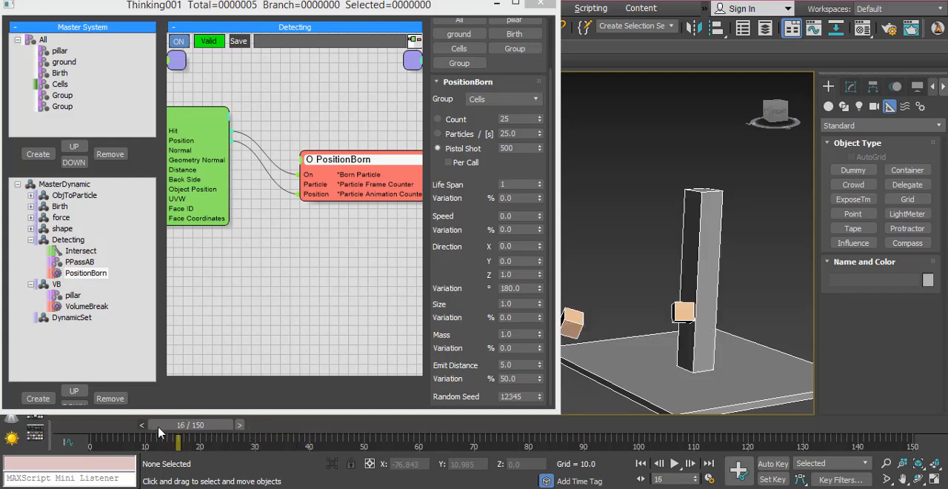
left_click(142, 427)
left_click_drag(163, 433, 117, 438)
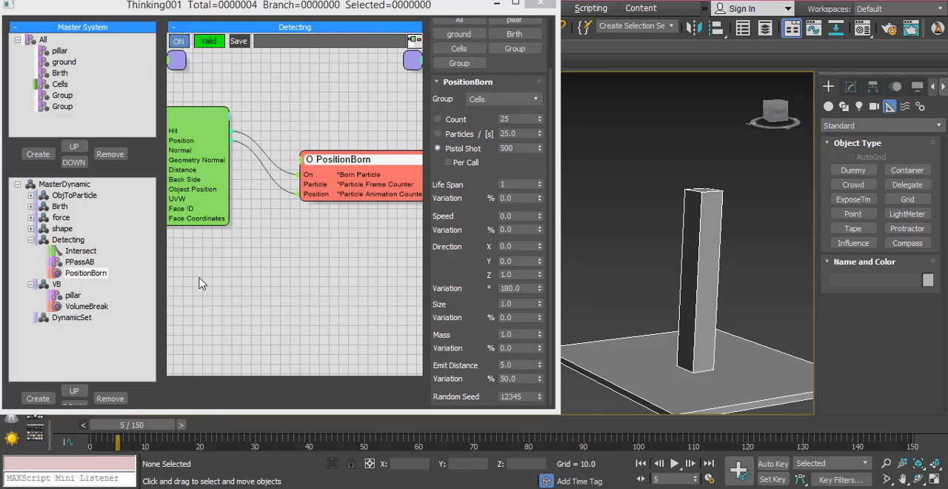
left_click(30, 241)
left_click(31, 251)
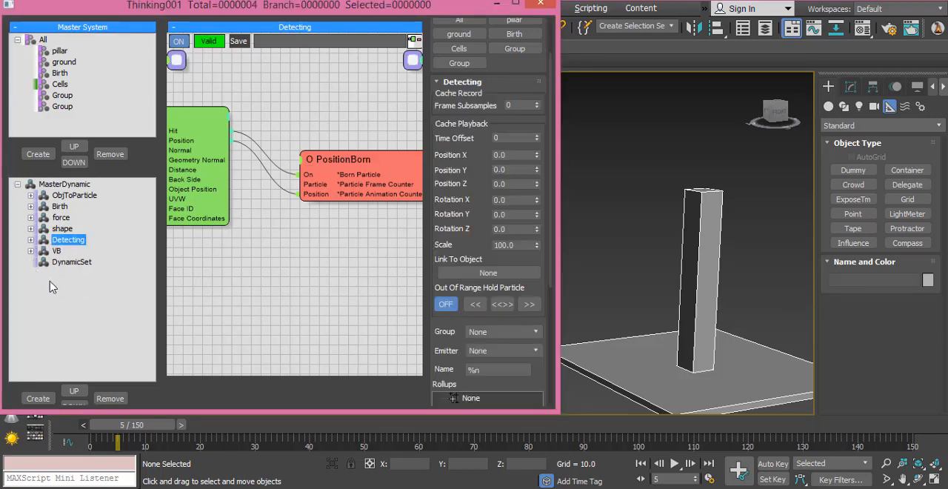
- Rename the empty DynamicSet as SC and enlarge its node canvas
left_click(75, 263)
left_click(77, 263)
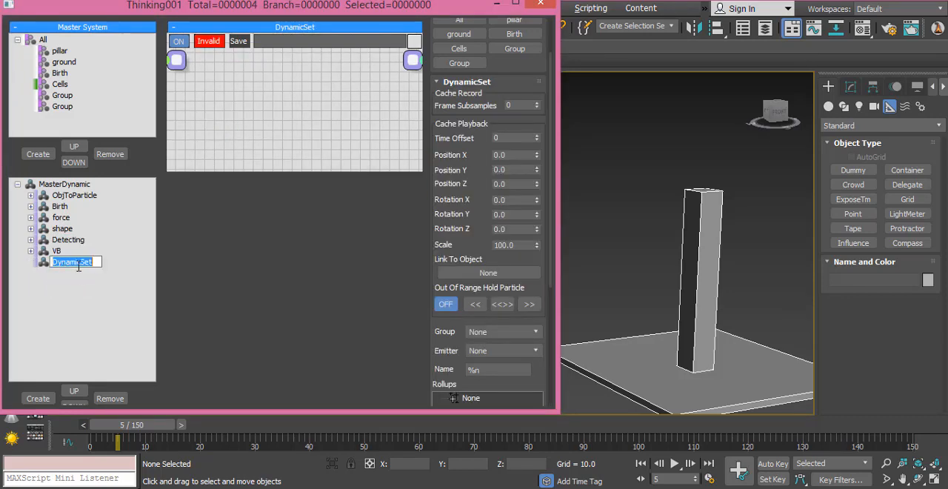
type("SC")
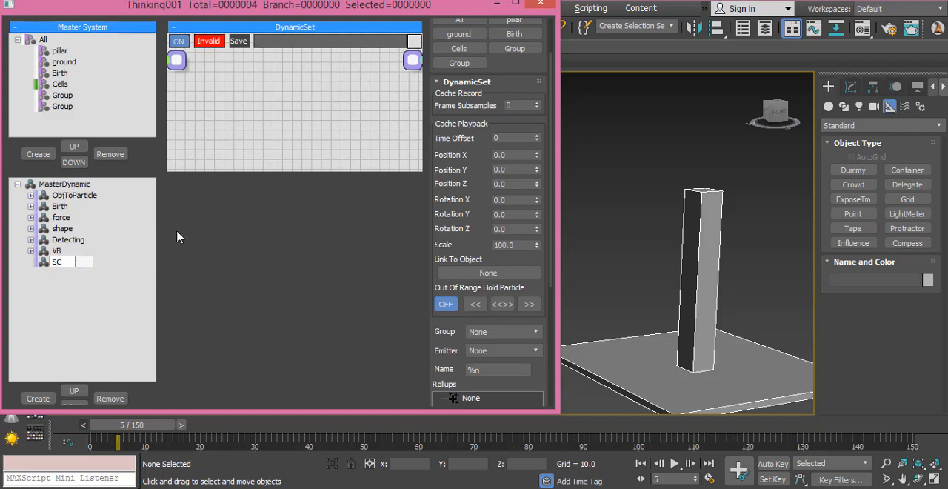
key("Return")
left_click_drag(274, 168, 270, 356)
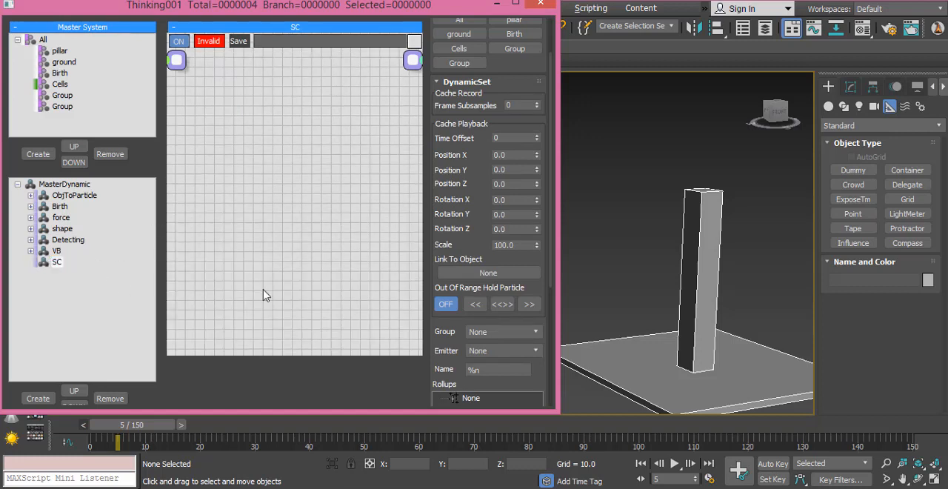
- Add a ShapeCollision SC operator to the SC dynamic set and show its settings
right_click(237, 154)
mouse_move(268, 200)
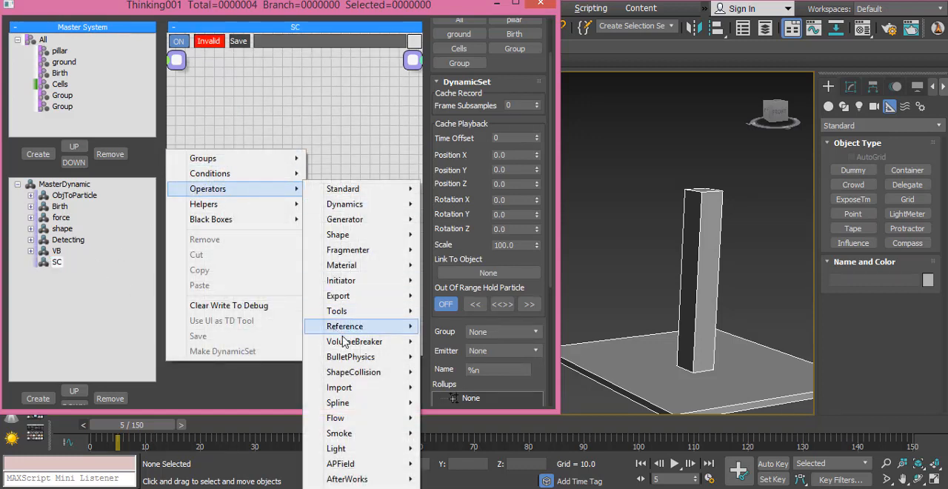
mouse_move(418, 377)
left_click(445, 371)
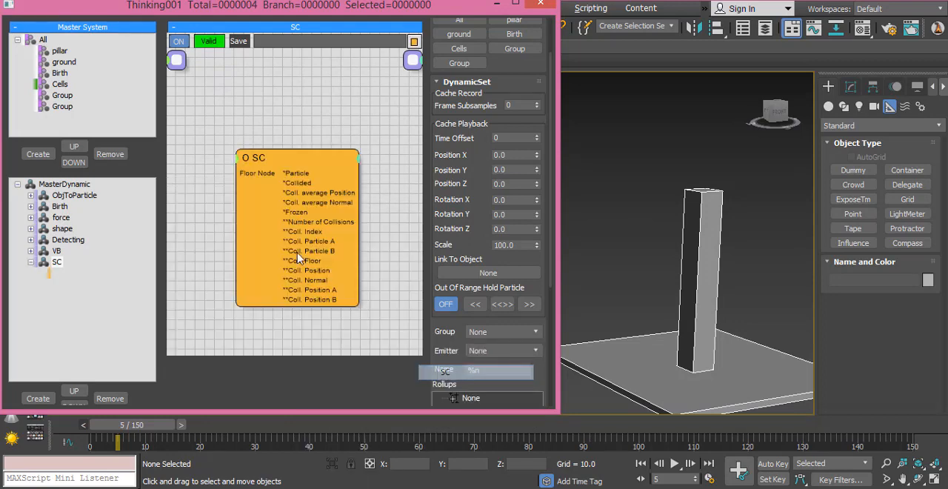
left_click(271, 244)
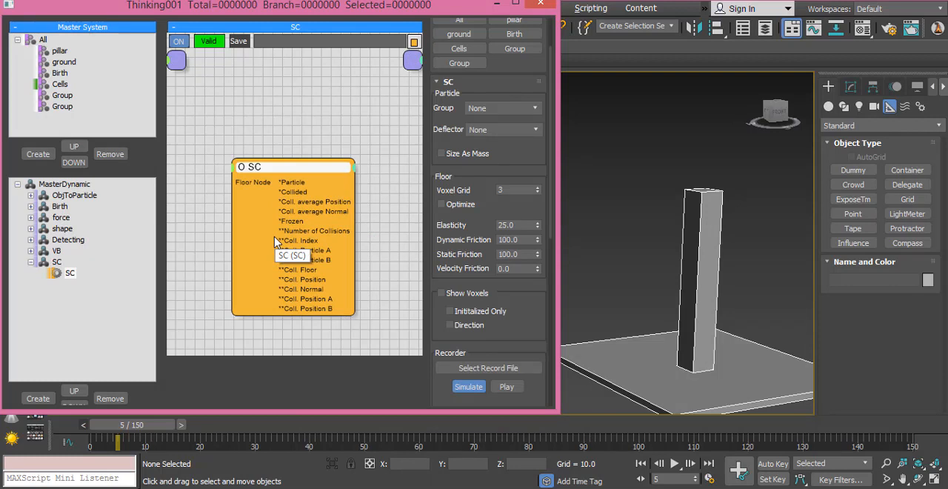
- Rename the first unnamed particle group below Cells as Deflector
left_click(63, 97)
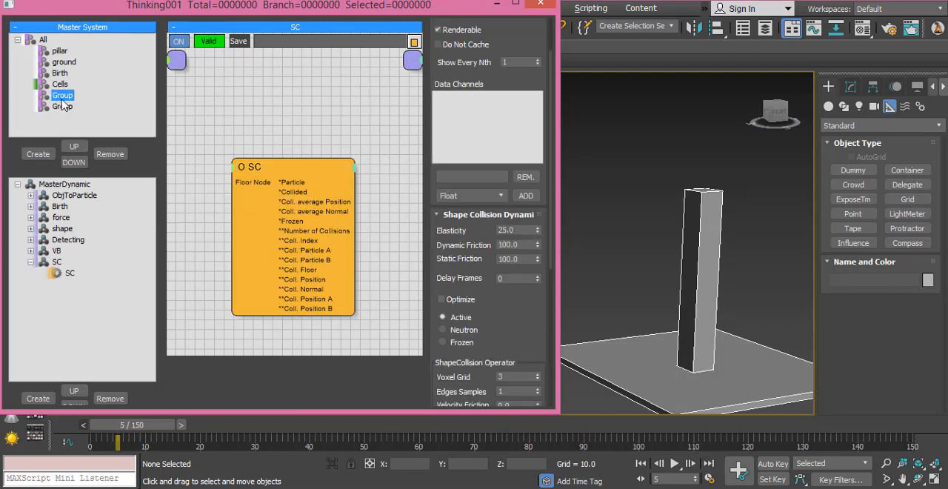
left_click(63, 96)
type("Deflector")
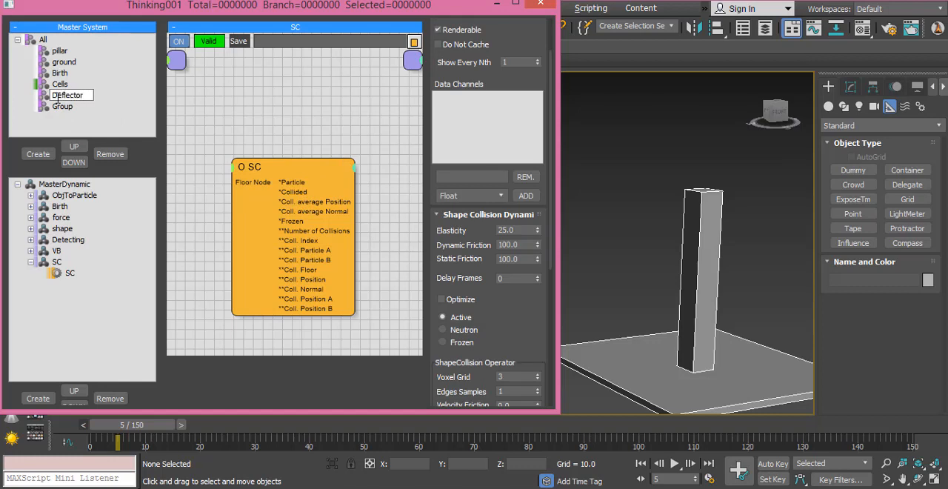
key("Return")
- Nest the ground and pillar groups under Deflector and move Deflector above Cells in the group tree
left_click_drag(54, 64, 50, 94)
left_click_drag(54, 55, 43, 83)
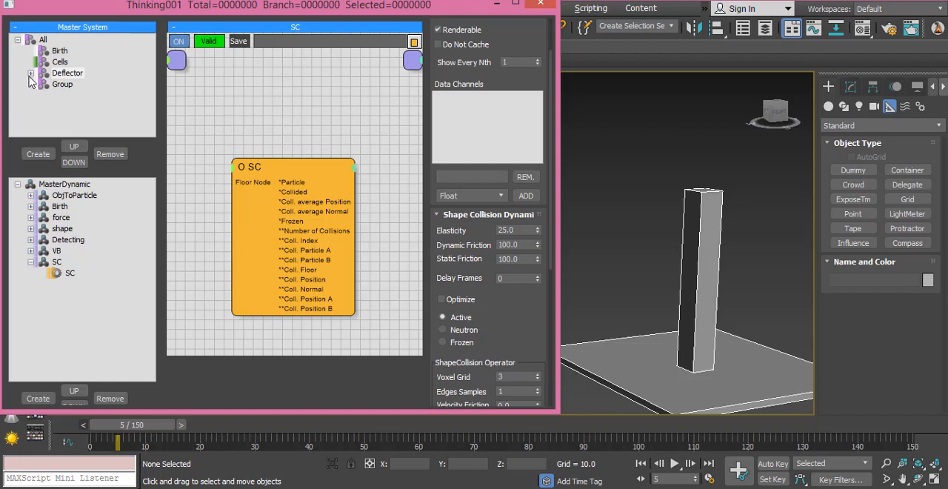
left_click(31, 72)
left_click(30, 72)
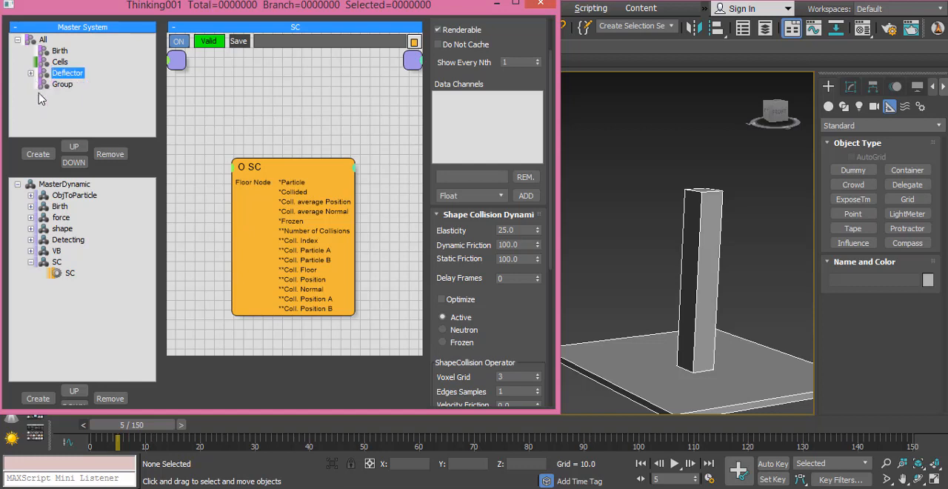
left_click(74, 146)
left_click(31, 63)
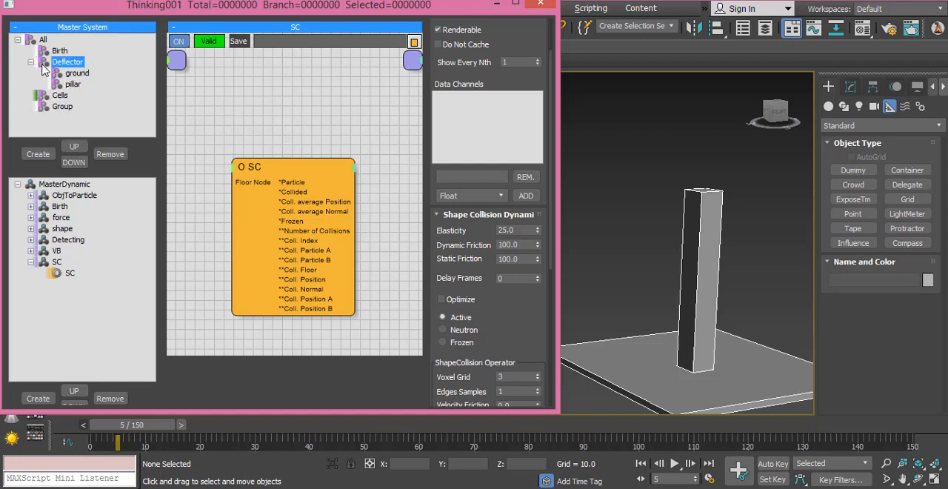
- Rename the remaining unnamed particle group as VB
left_click(61, 106)
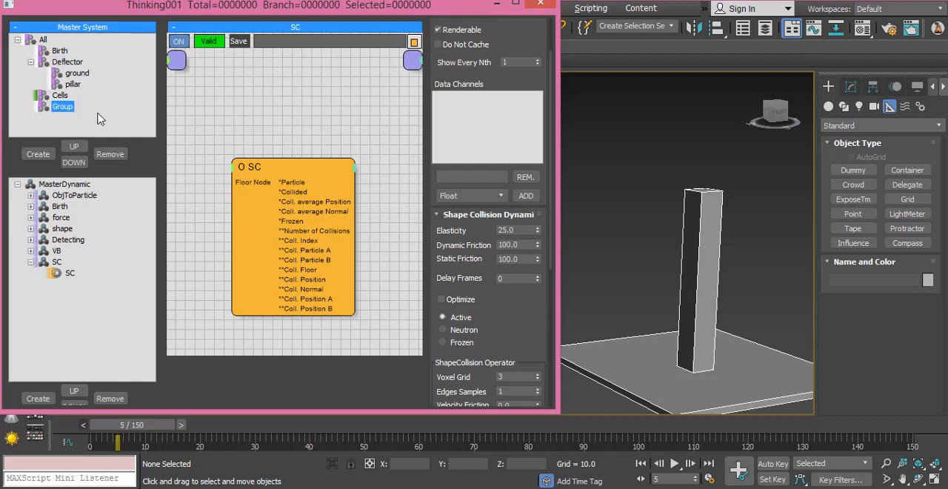
key("F2")
type("A")
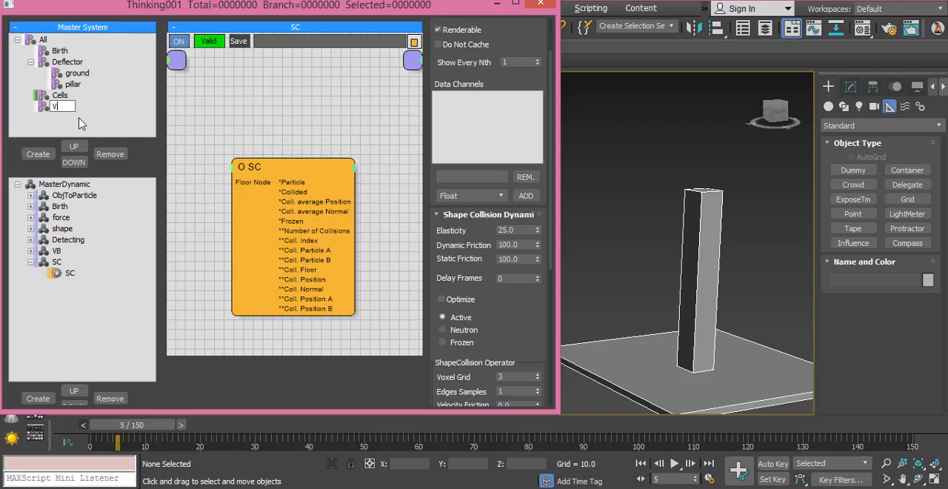
key("Return")
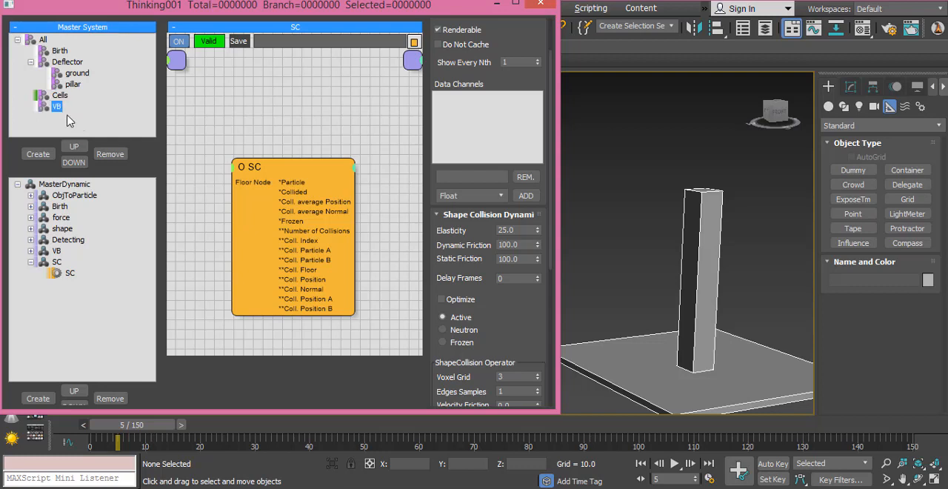
- Make the Cells particle group non-renderable
left_click(63, 96)
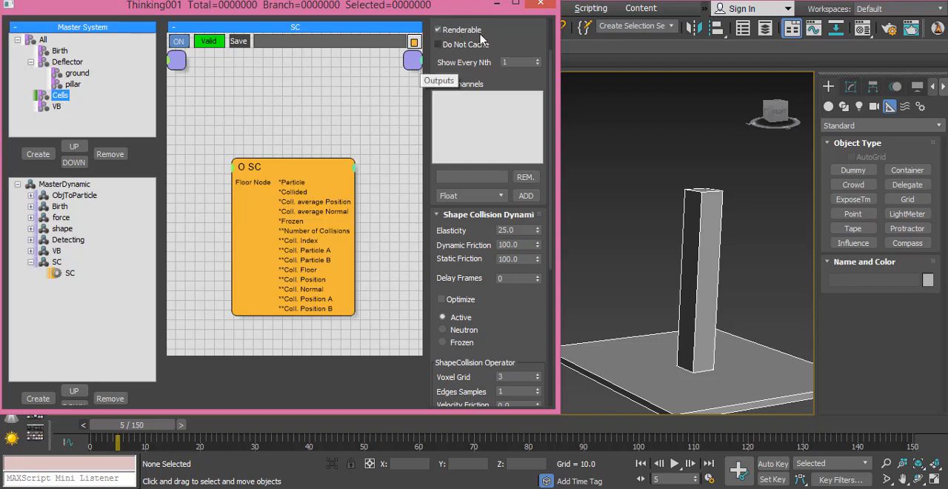
left_click(508, 85)
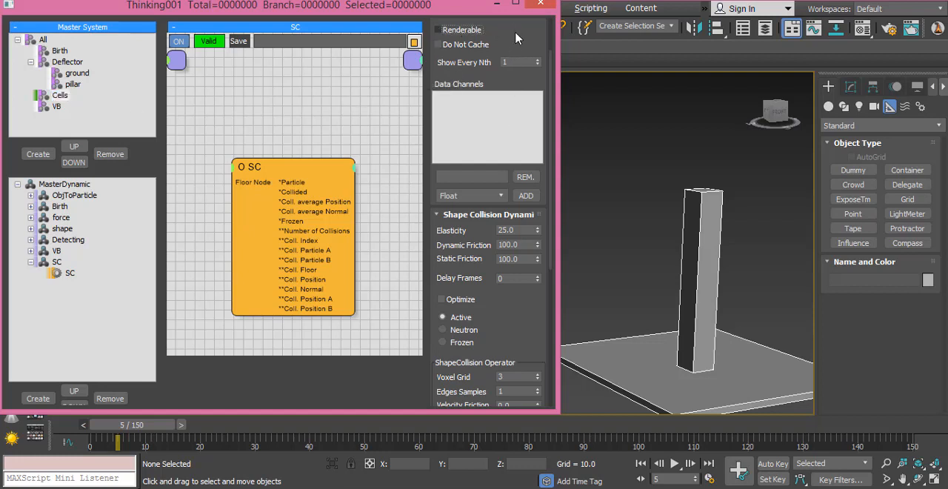
left_click_drag(550, 63, 551, 26)
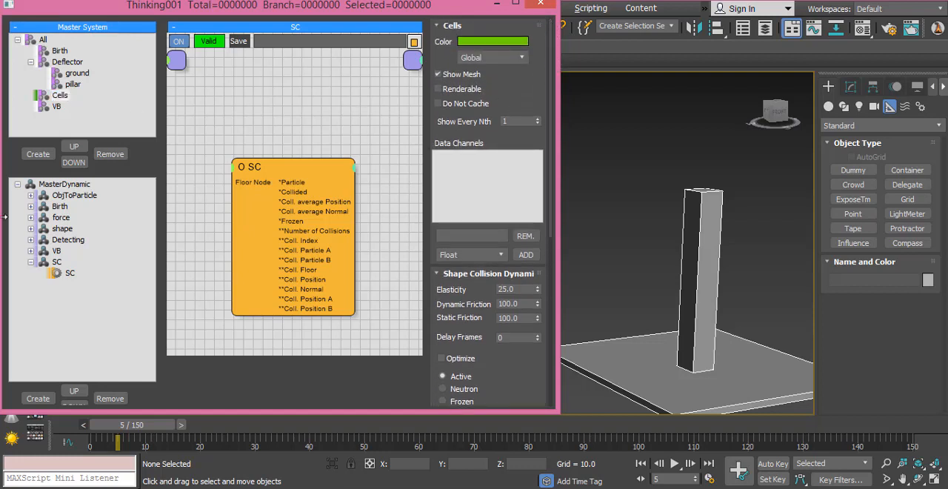
- Create a child group under the VB particle group and name it Activate
left_click(57, 108)
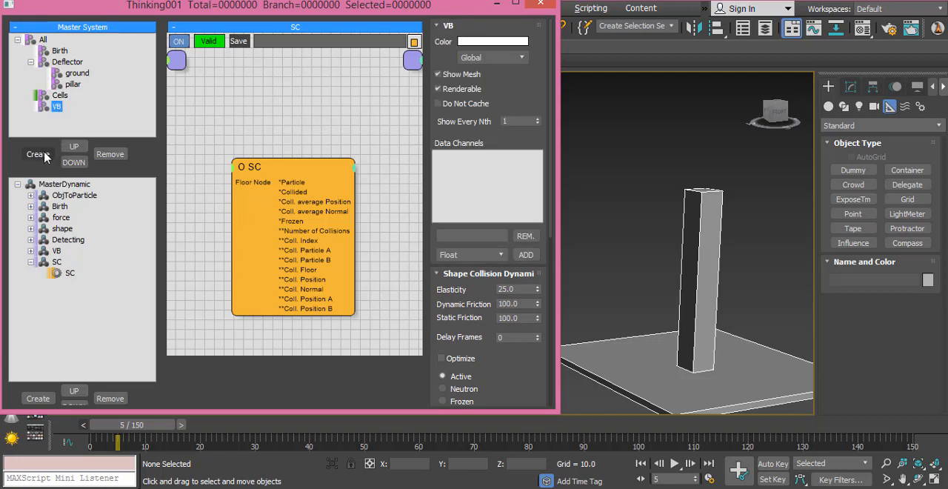
left_click(38, 154)
left_click(75, 118)
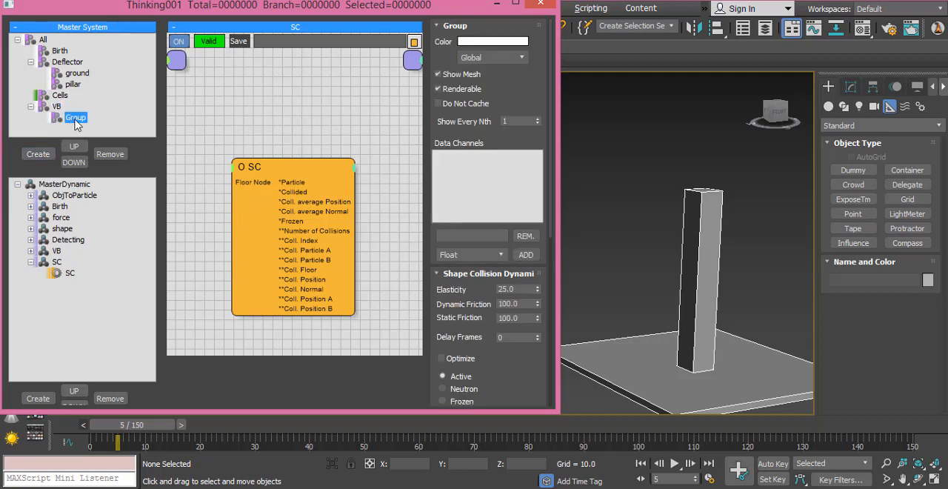
type("Activate")
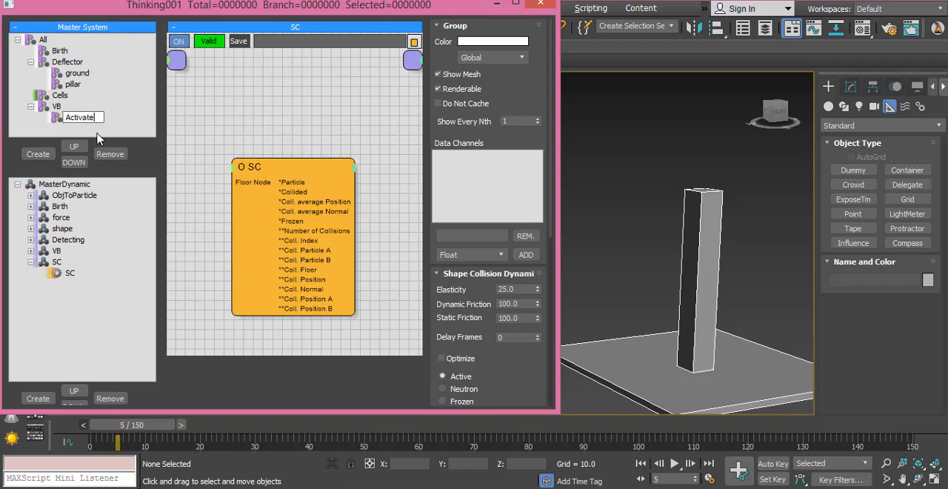
key("Return")
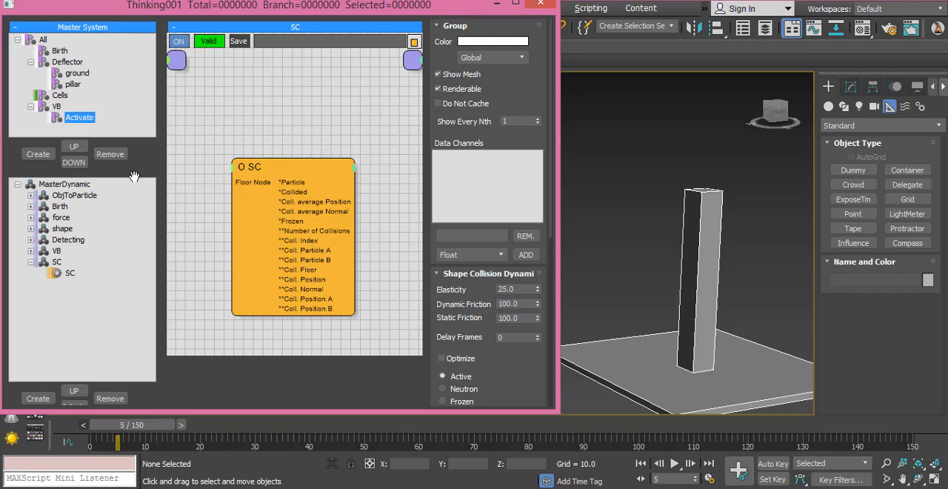
- Assign the Activate group to the VolumeBreak operator in the VB set and hide edged faces in the viewport
left_click(56, 251)
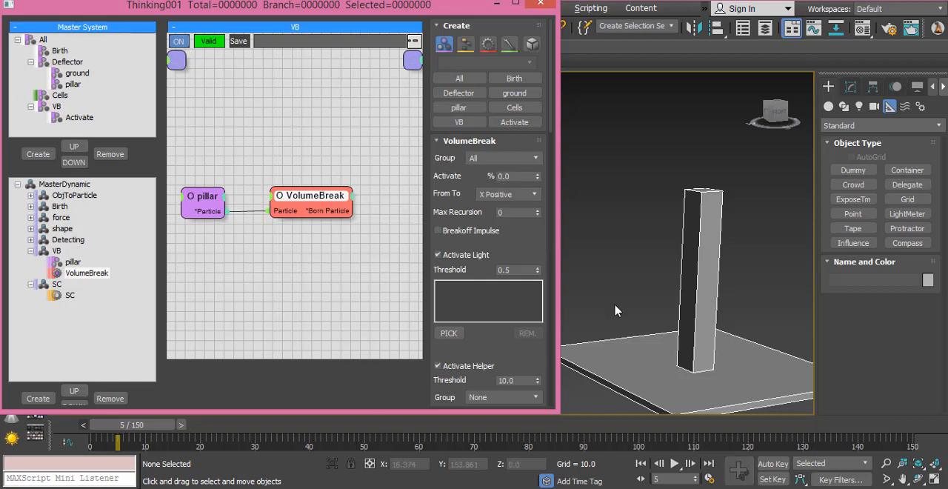
key("F4")
left_click(503, 159)
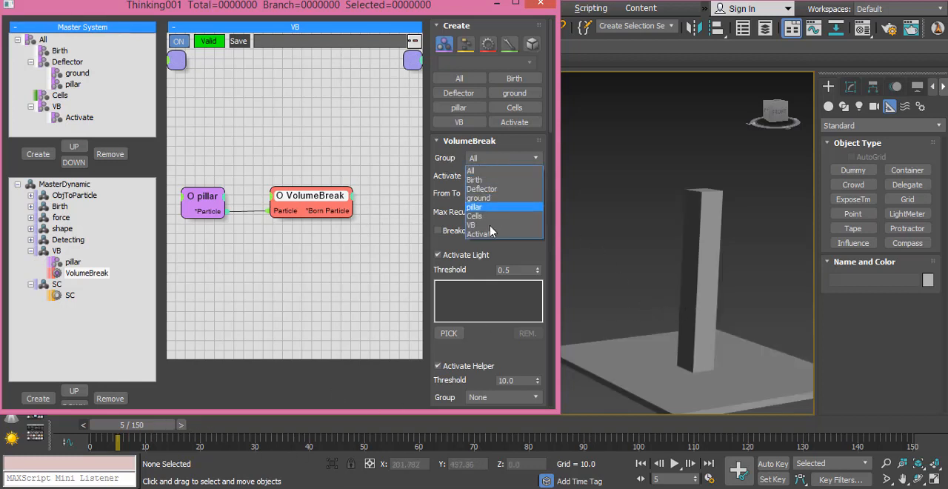
left_click(498, 235)
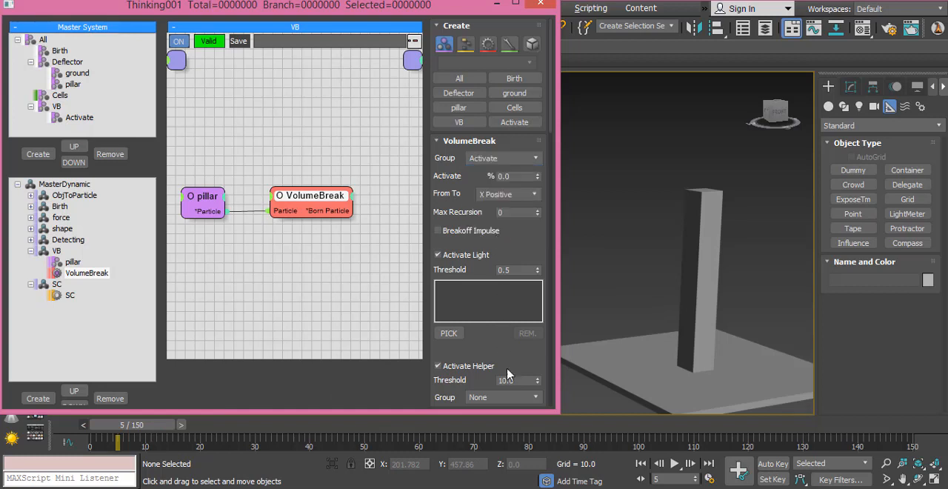
- Set the VolumeBreak operator's Activate Helper group to Cells, preview the break up to about frame 21 and return to frame 0
scroll(494, 344, "down", 5)
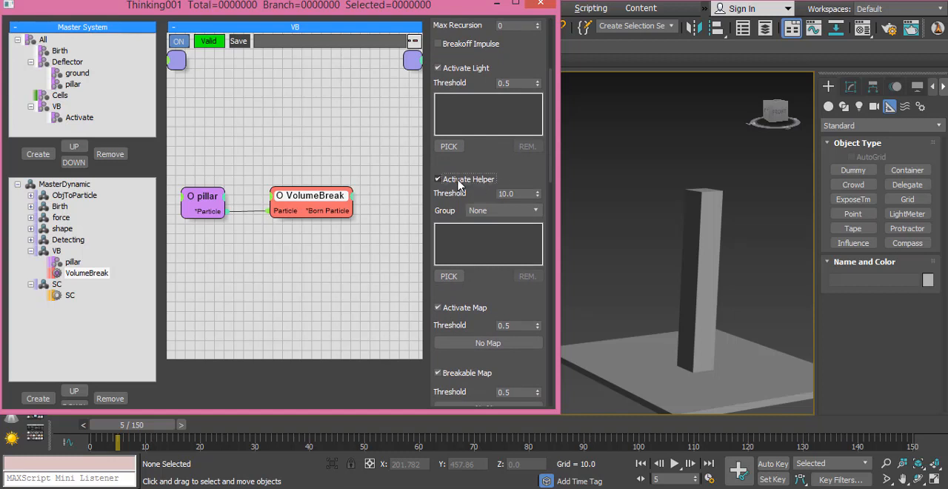
left_click(505, 212)
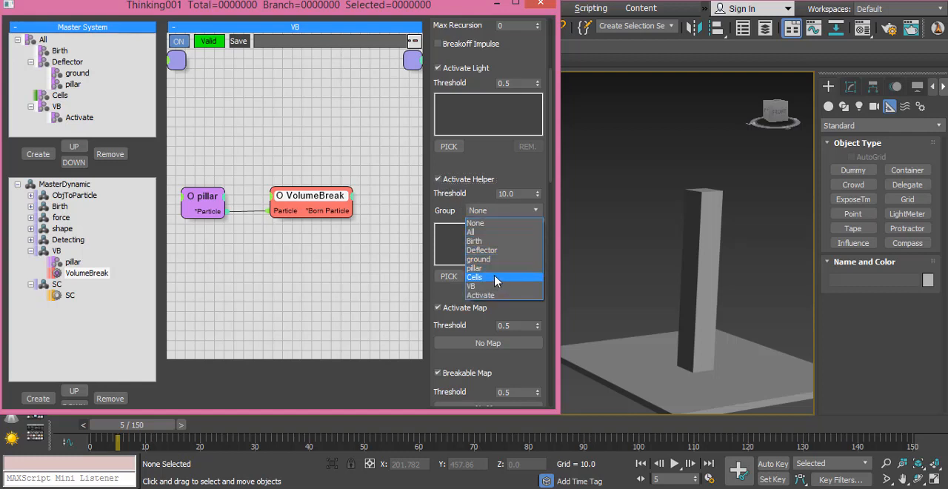
left_click(495, 278)
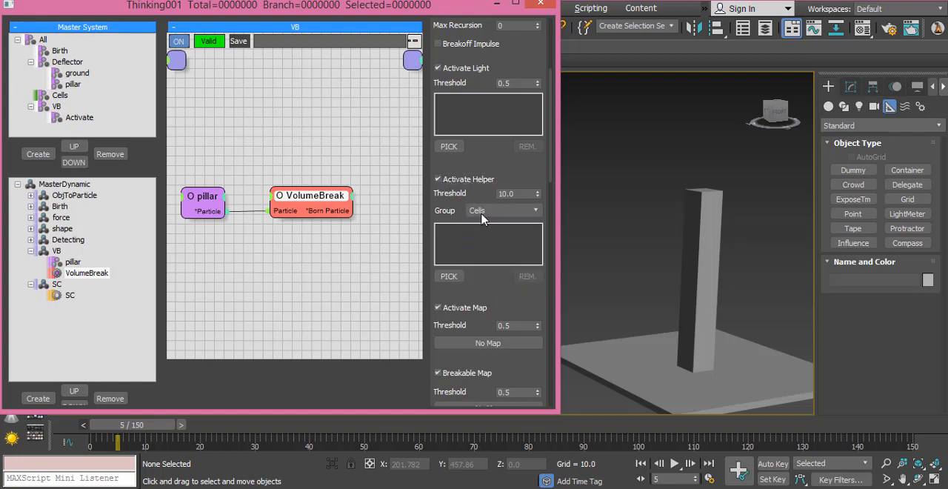
left_click_drag(125, 426, 213, 429)
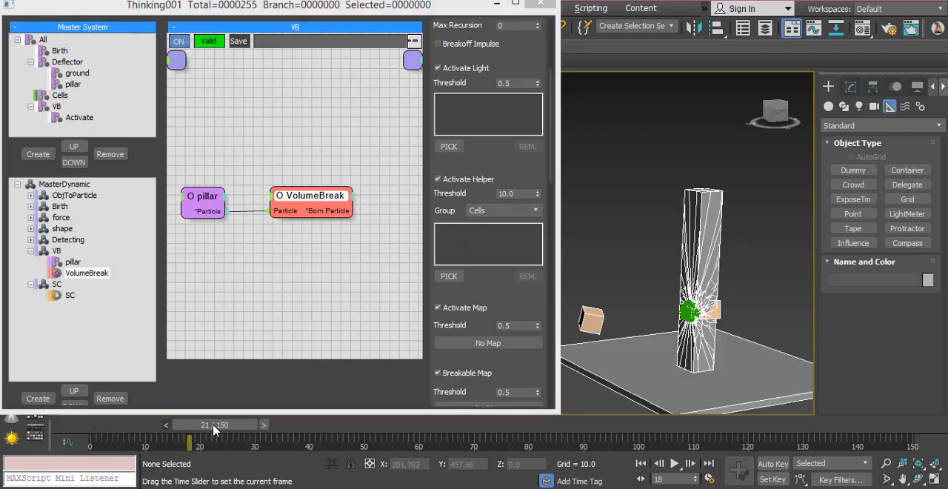
left_click(106, 429)
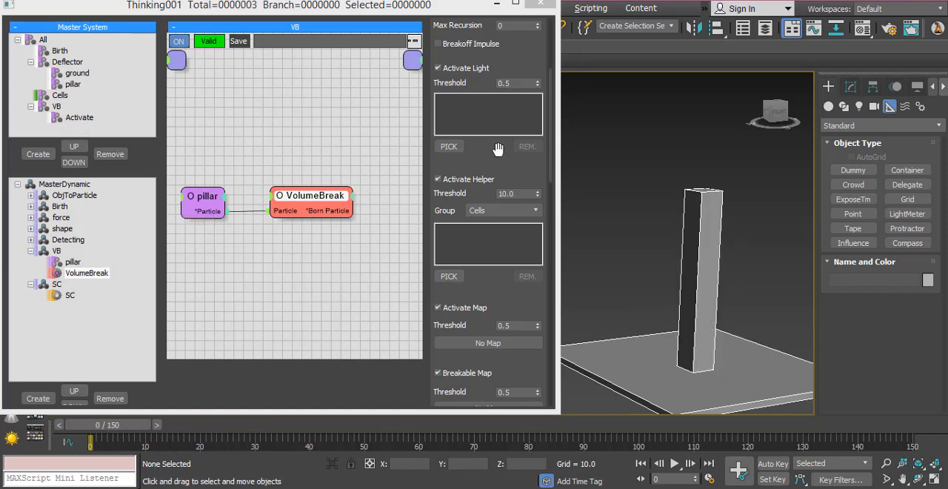
scroll(498, 149, "up", 5)
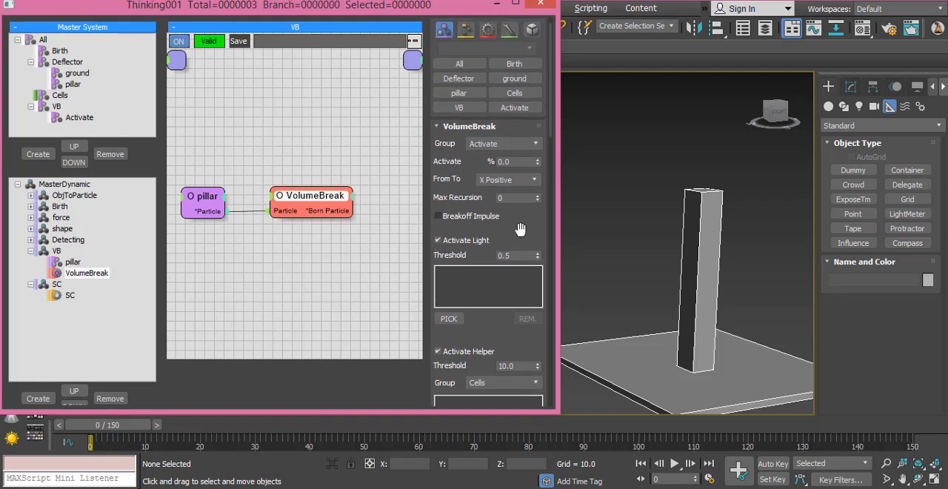
scroll(526, 223, "down", 3)
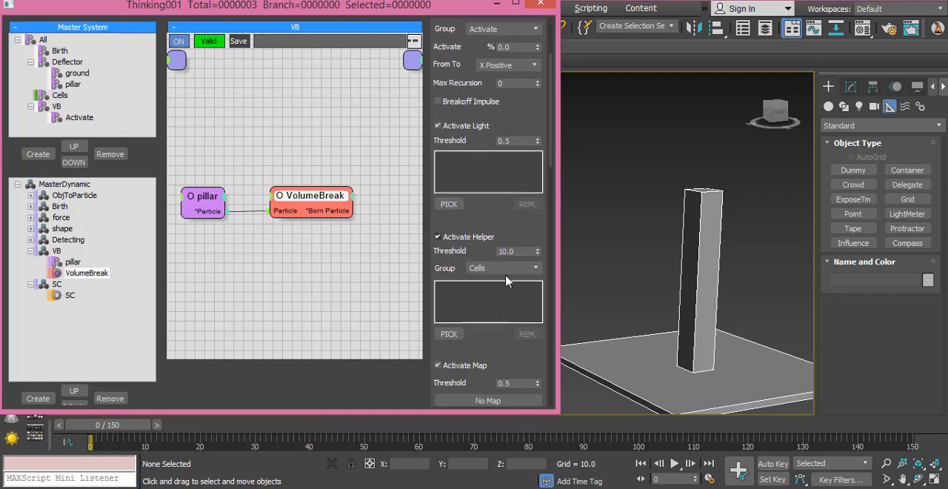
scroll(501, 345, "down", 3)
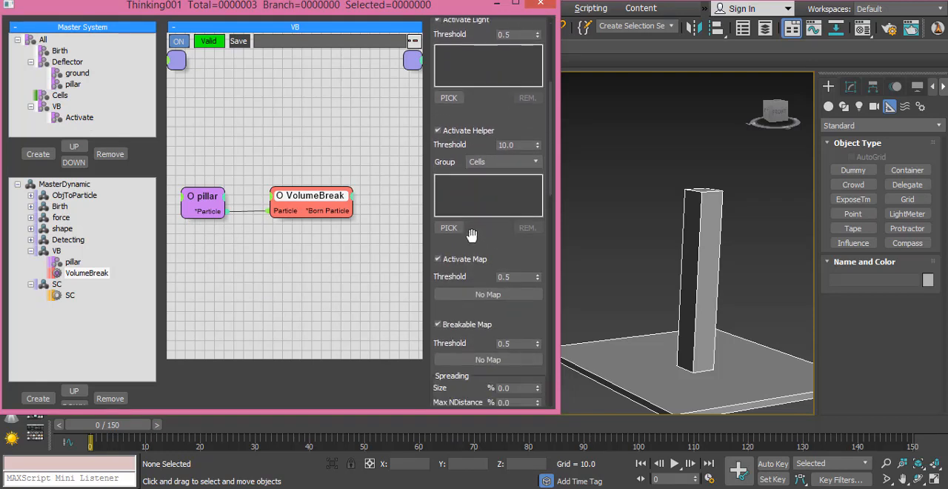
- Assign VB as the particle group and Deflector as the deflector group of the SC operator
left_click(68, 296)
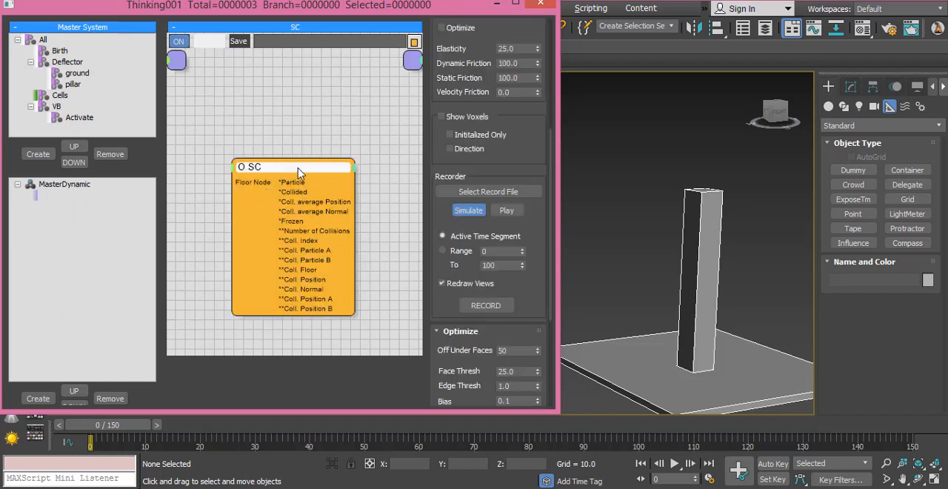
left_click_drag(271, 158, 265, 157)
left_click(344, 125)
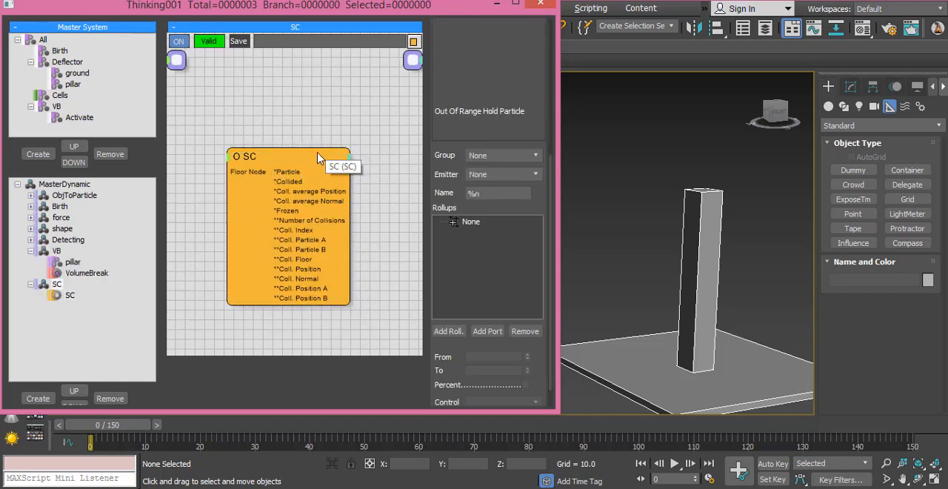
left_click(312, 156)
scroll(521, 309, "up", 5)
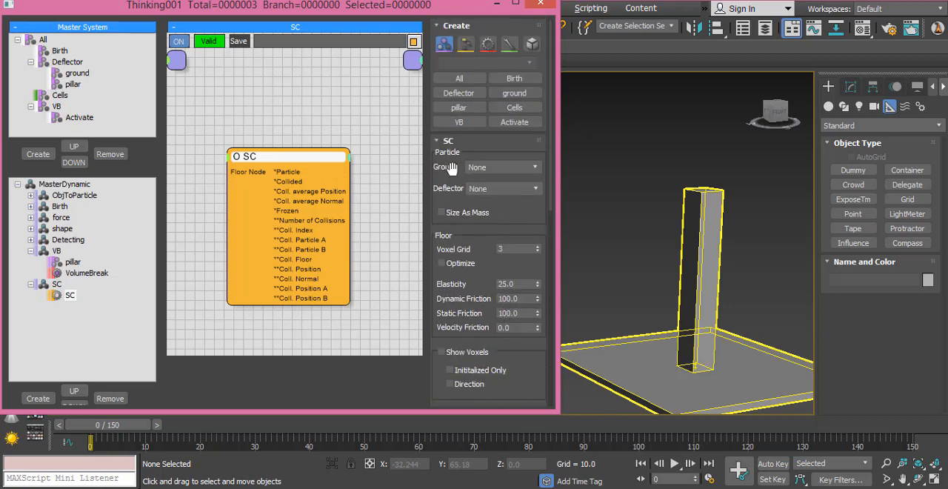
left_click(483, 170)
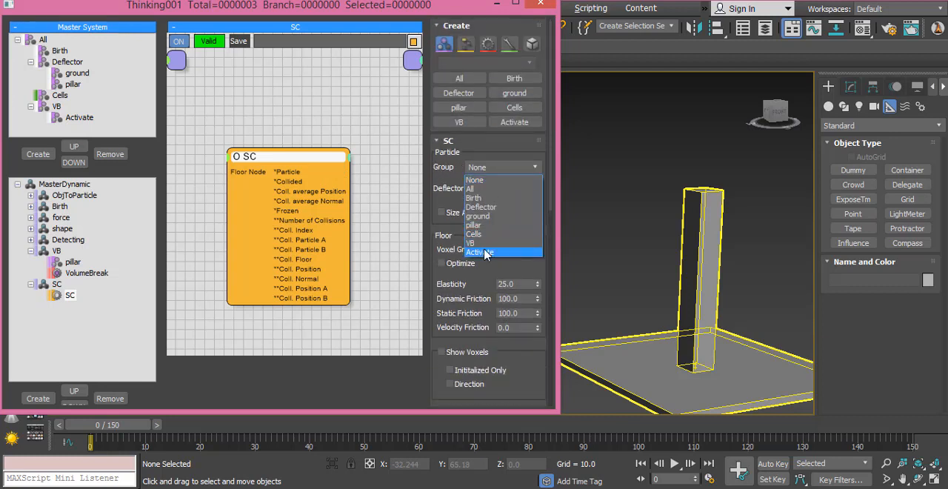
left_click(477, 245)
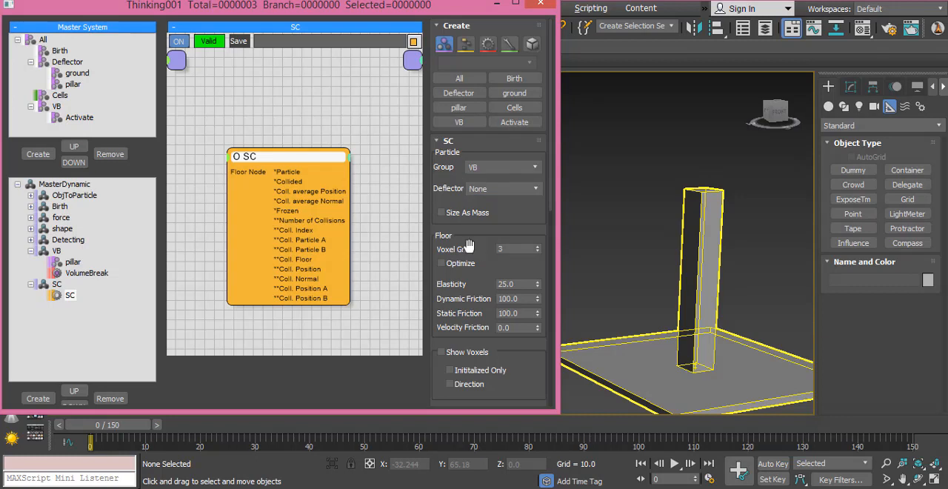
left_click(500, 191)
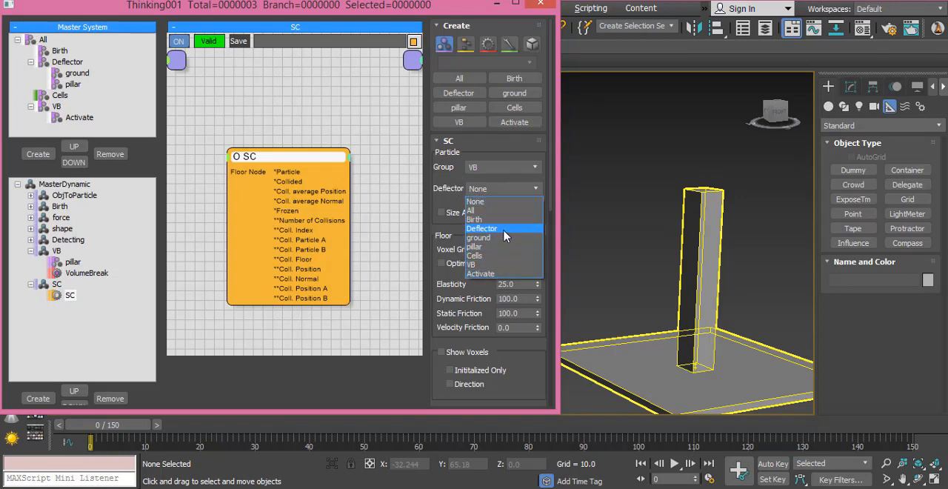
left_click(501, 229)
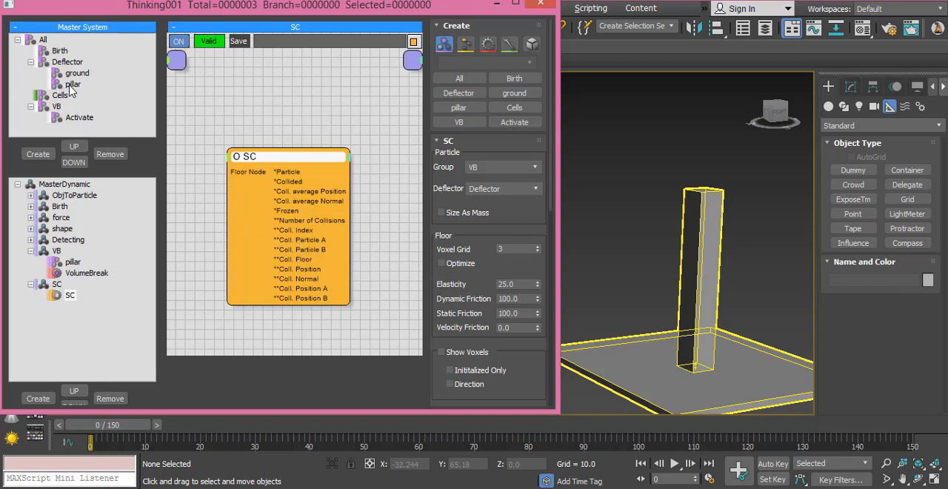
- Set the Activate particle group's dynamic friction and static friction to 50 in its shape collision dynamics
left_click(74, 120)
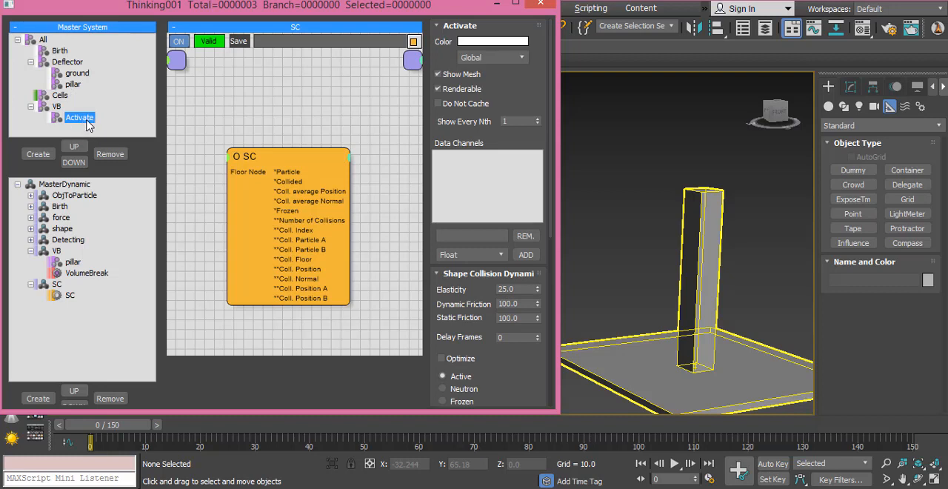
left_click_drag(510, 377, 508, 301)
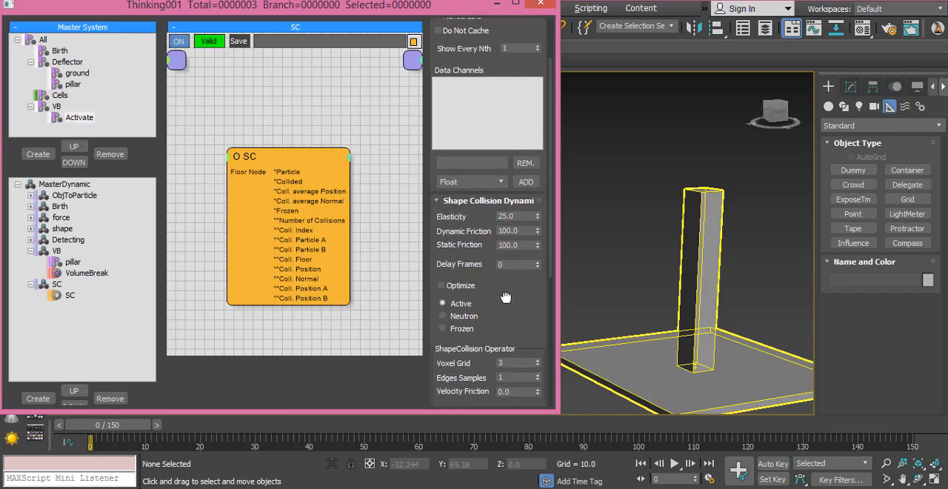
double_click(521, 216)
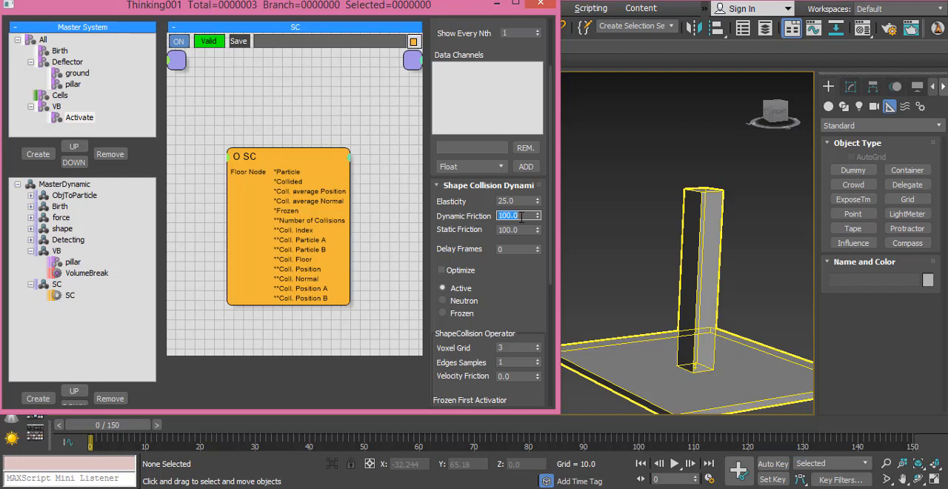
type("50")
double_click(521, 227)
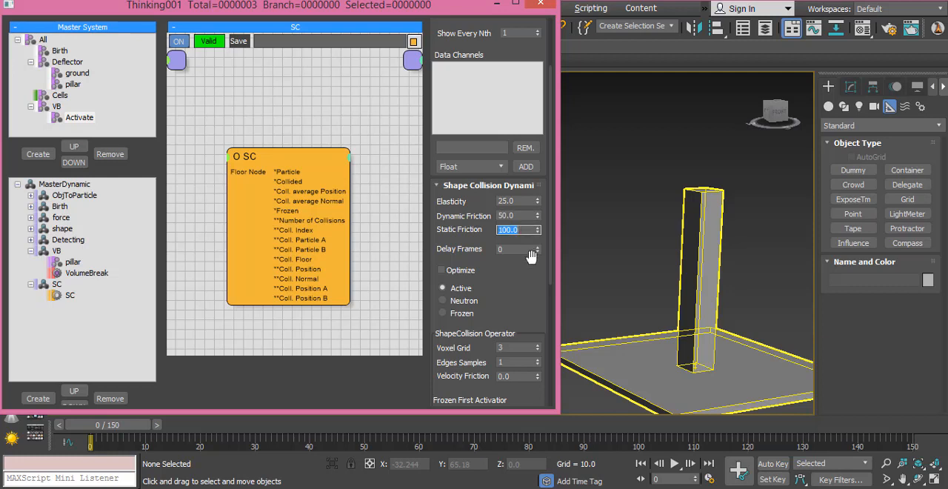
type("50")
key("Return")
left_click_drag(532, 273, 528, 216)
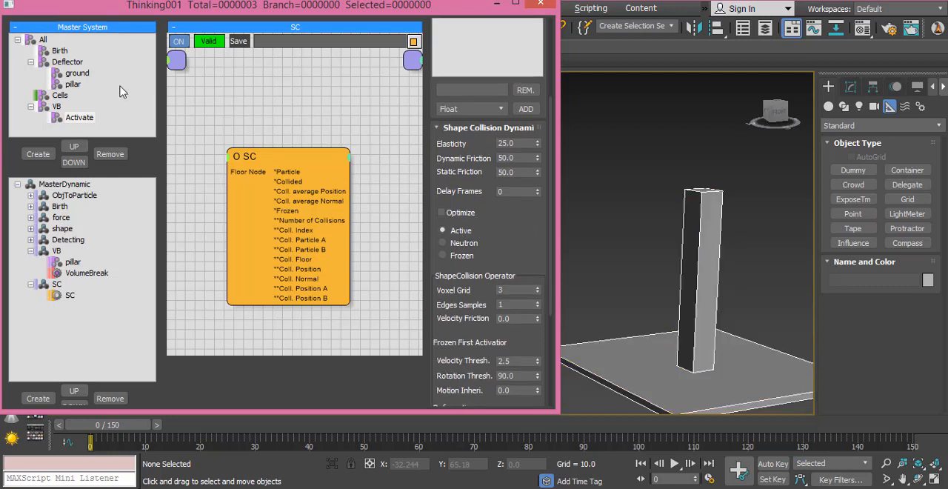
- Set the ground particle group's shape collision state to Frozen
left_click(77, 73)
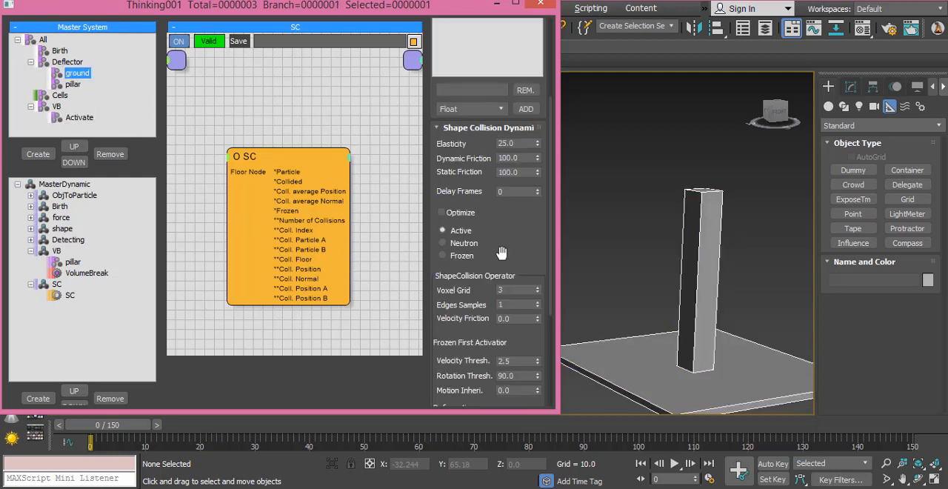
left_click_drag(503, 253, 501, 231)
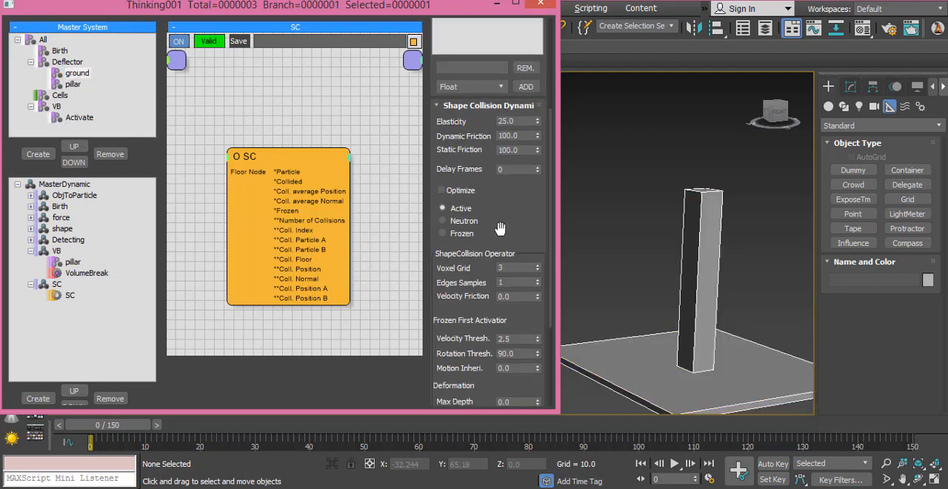
left_click(445, 233)
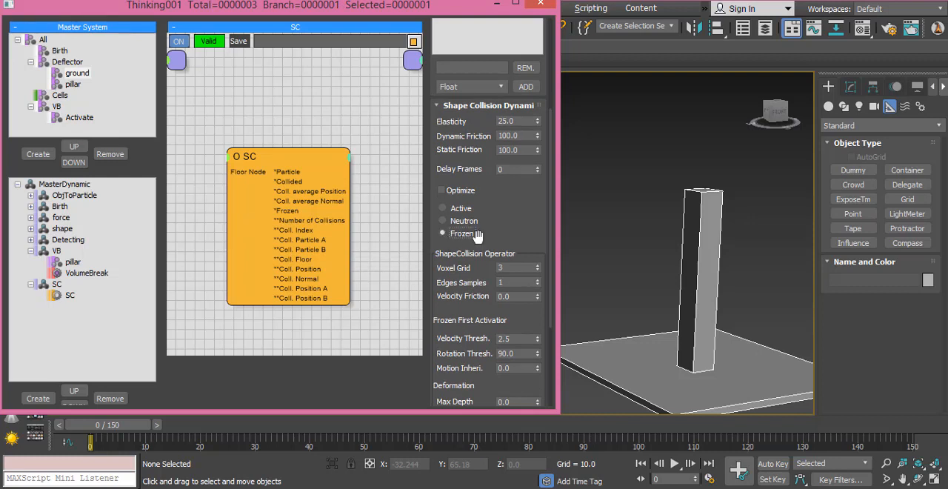
- Set the pillar group's Voxel Grid to 16 and its dynamic and static friction to 50, and open its elasticity for editing
left_click(74, 86)
left_click(522, 268)
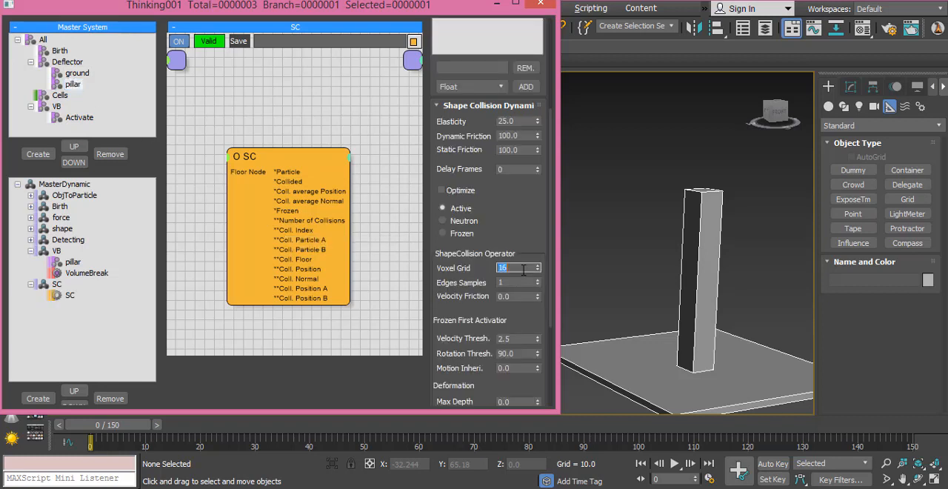
scroll(526, 204, "up", 2)
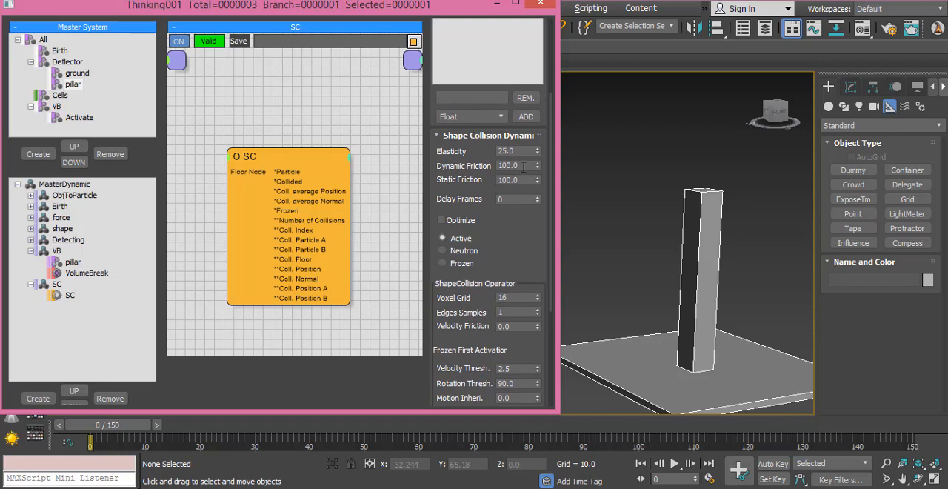
left_click(523, 165)
type("50")
key("Return")
left_click(523, 179)
double_click(524, 179)
type("50")
left_click_drag(509, 220, 511, 237)
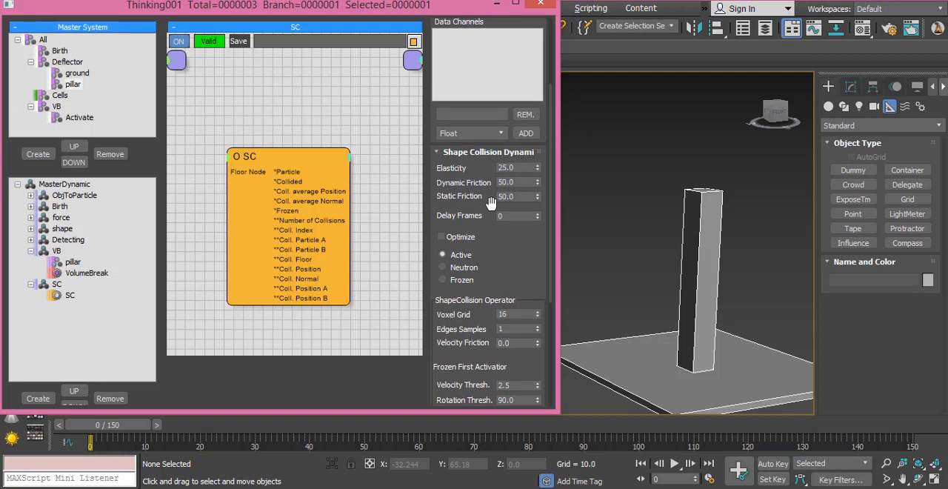
left_click(524, 168)
- Set the Activate group's elasticity to 5 and open its Voxel Grid value for editing
left_click(80, 117)
left_click(517, 168)
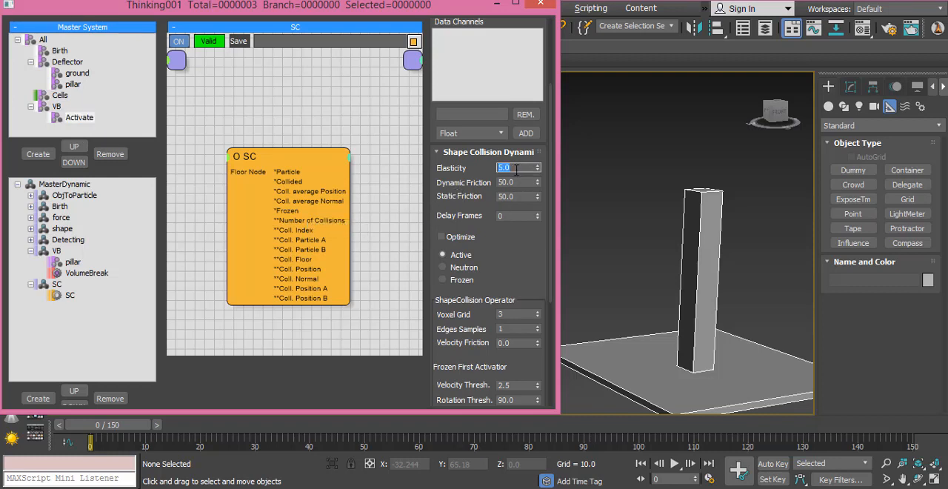
scroll(518, 276, "down", 2)
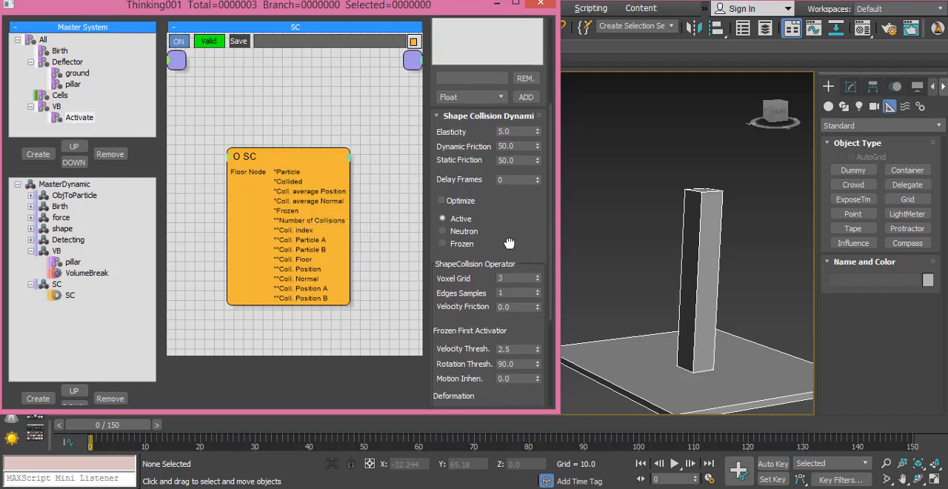
left_click(519, 276)
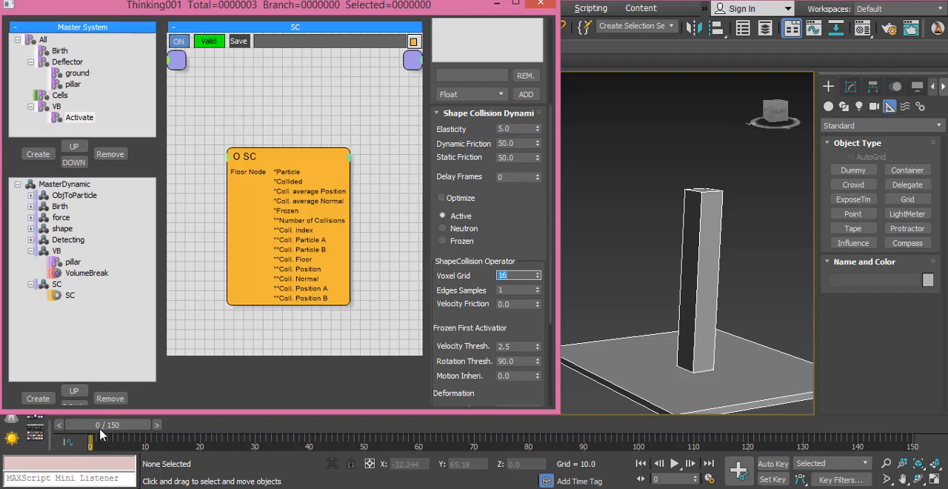
- Switch MasterDynamic's Viewport/Render SubSampling to Samples Per Second and open the sample count for editing
left_click(66, 184)
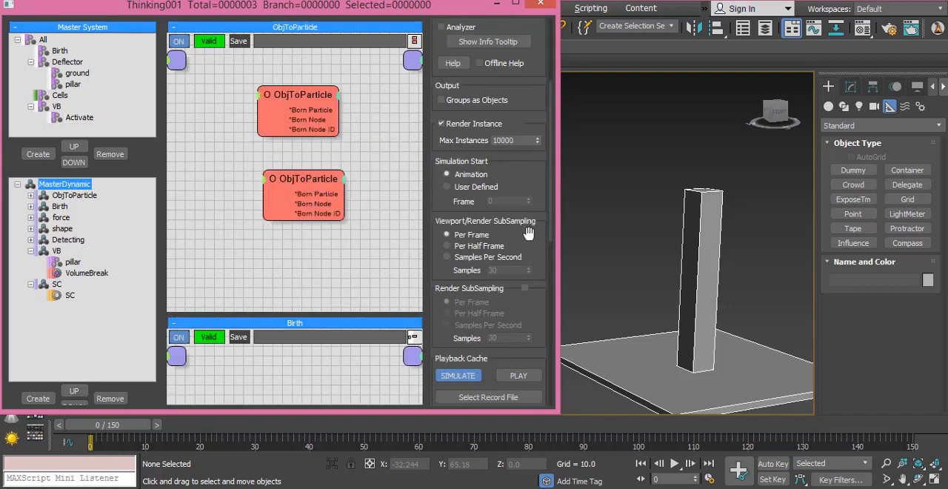
left_click_drag(528, 228, 518, 181)
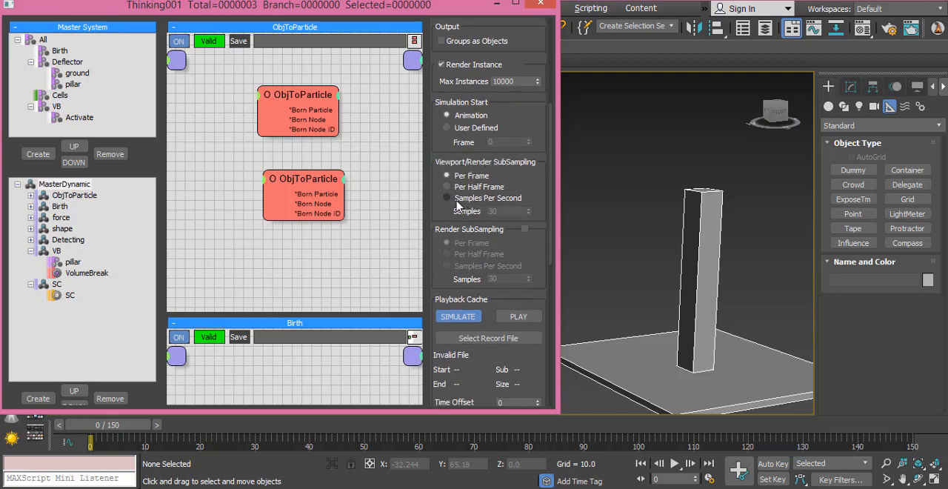
left_click(447, 198)
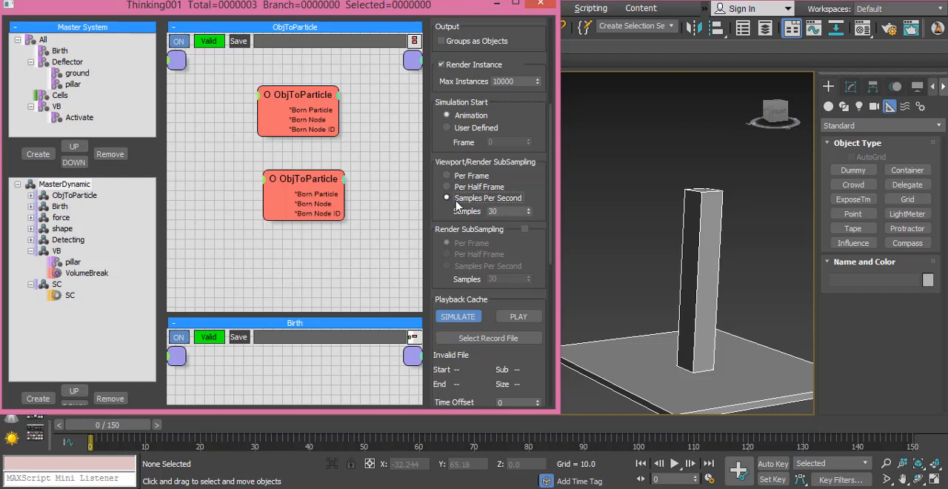
double_click(492, 211)
scroll(509, 236, "up", 5)
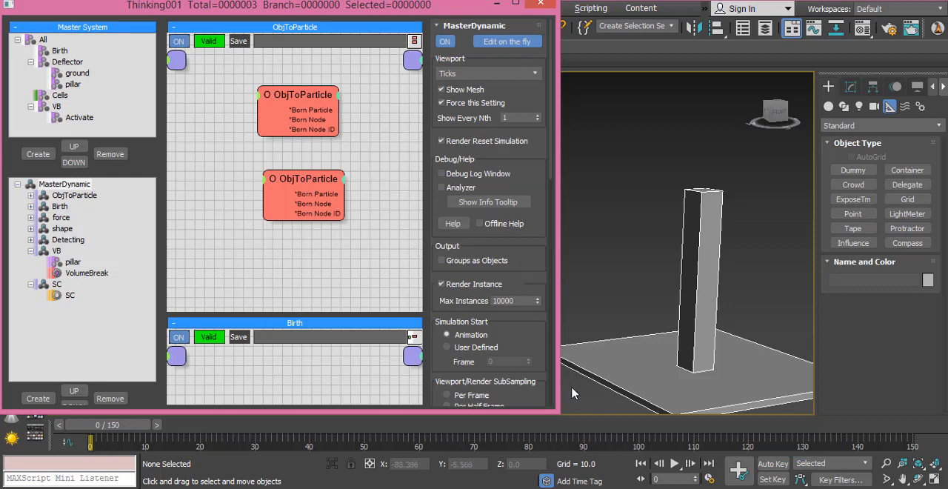
- Hide edged faces in the viewport, preview the simulation up to about frame 45 and return to frame 0
key("F4")
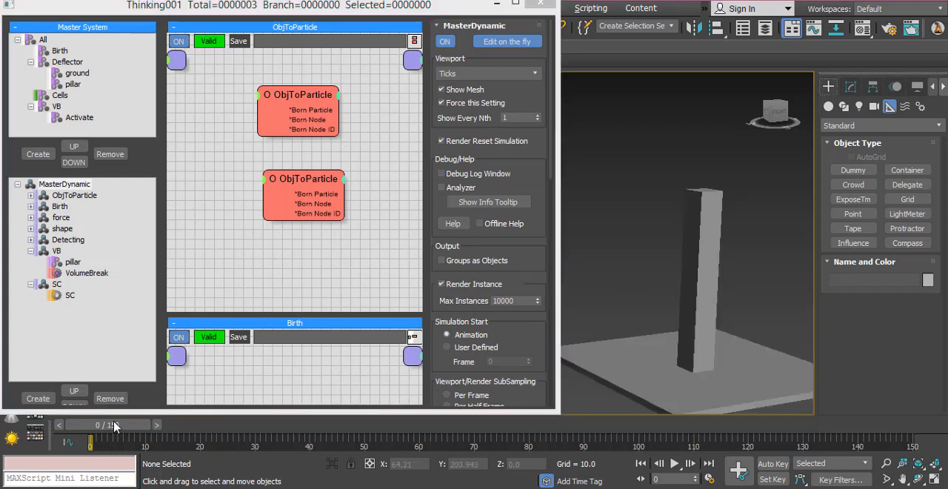
left_click_drag(124, 433, 320, 433)
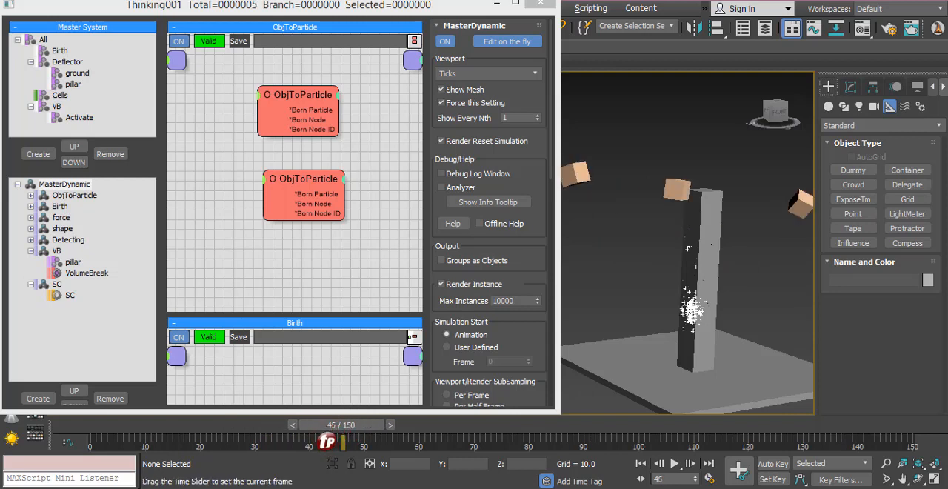
key("Home")
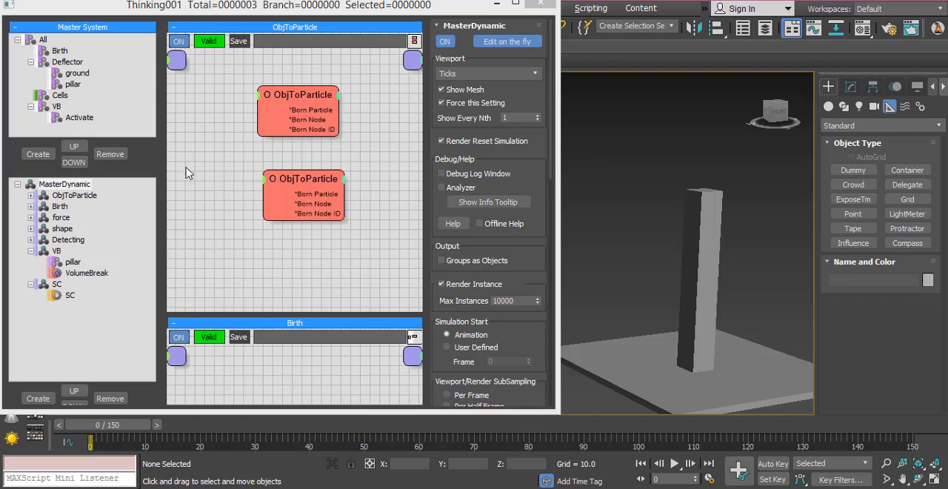
- Move the Birth group under the VB group and rename the VB group to Activate
left_click(59, 51)
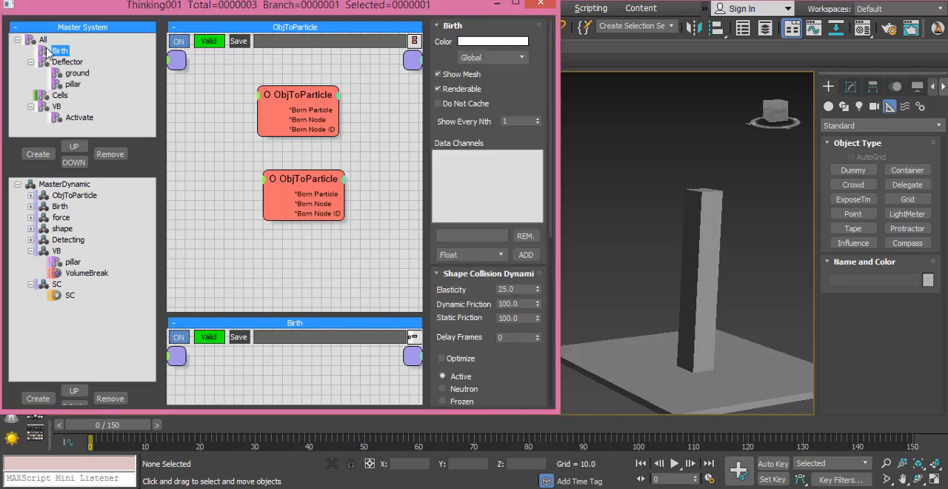
left_click_drag(5, 88, 47, 106)
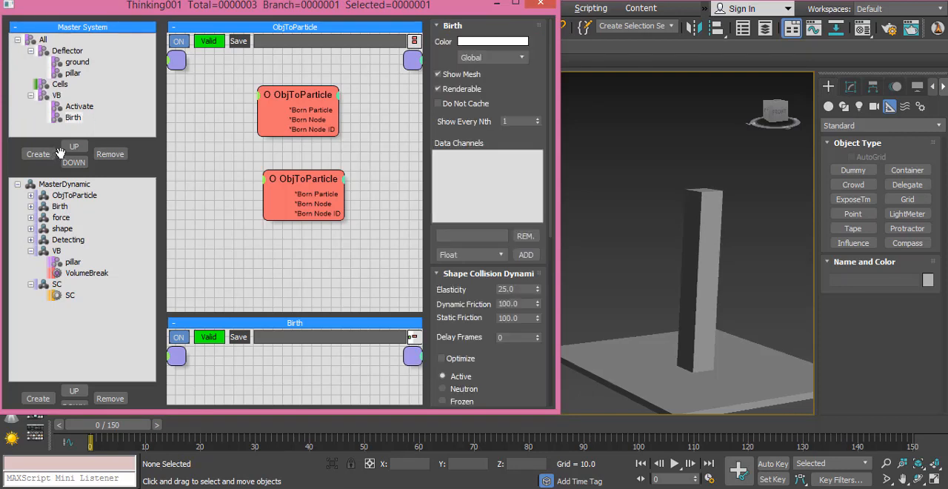
left_click(56, 97)
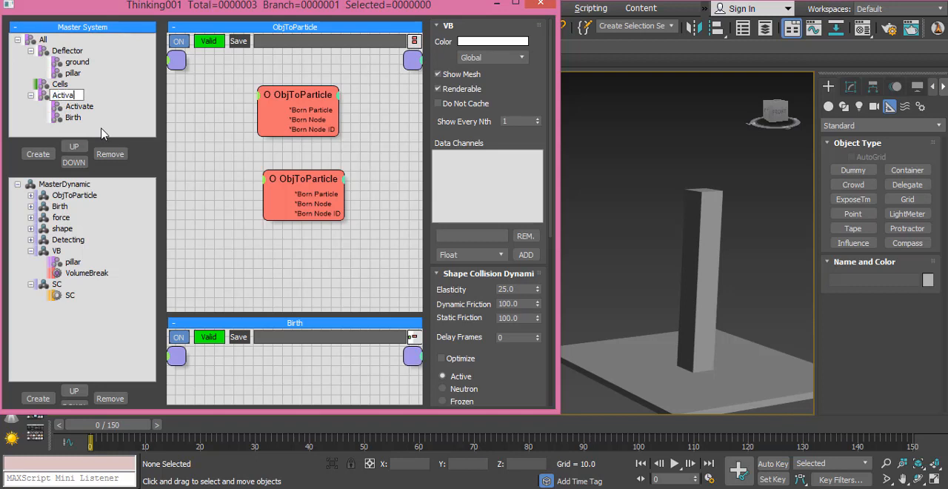
key("Return")
- Preview the simulation up to frame 121 and return to frame 0
left_click_drag(113, 432, 611, 387)
left_click_drag(600, 442, 628, 442)
left_click_drag(664, 377, 750, 374)
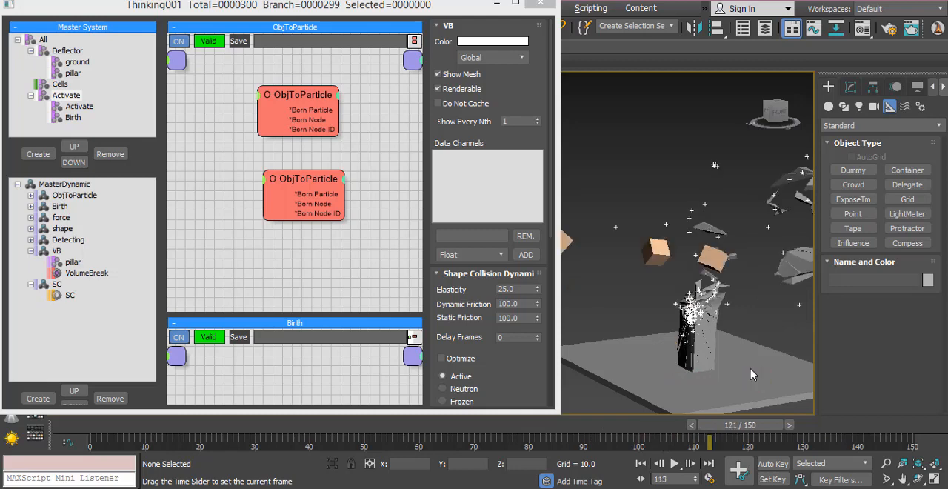
left_click(641, 464)
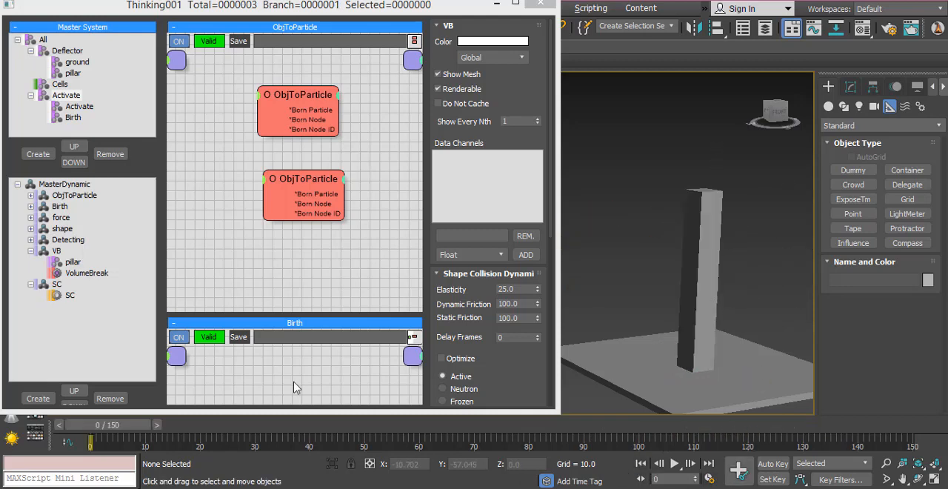
- In the Birth dynamic set, give the PositionBorn operator 6 particles per second and a life span of 30
left_click(59, 207)
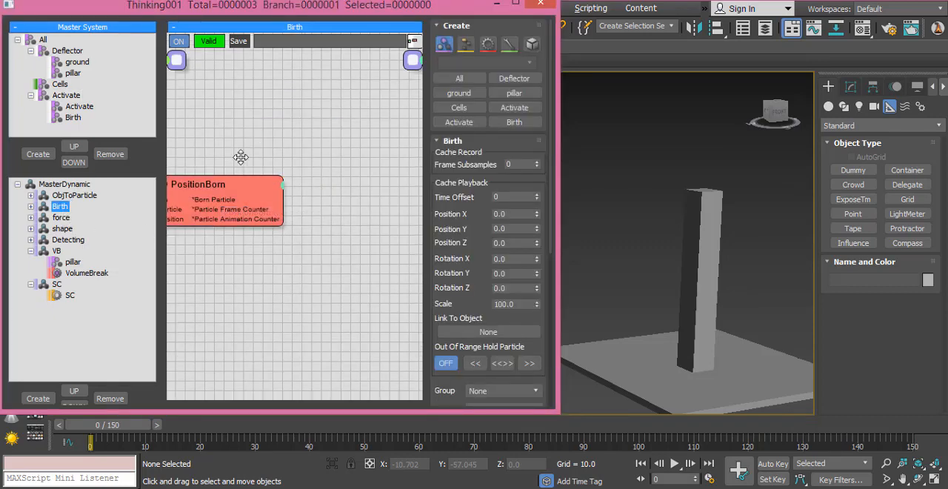
middle_click_drag(241, 157, 339, 149)
left_click(318, 175)
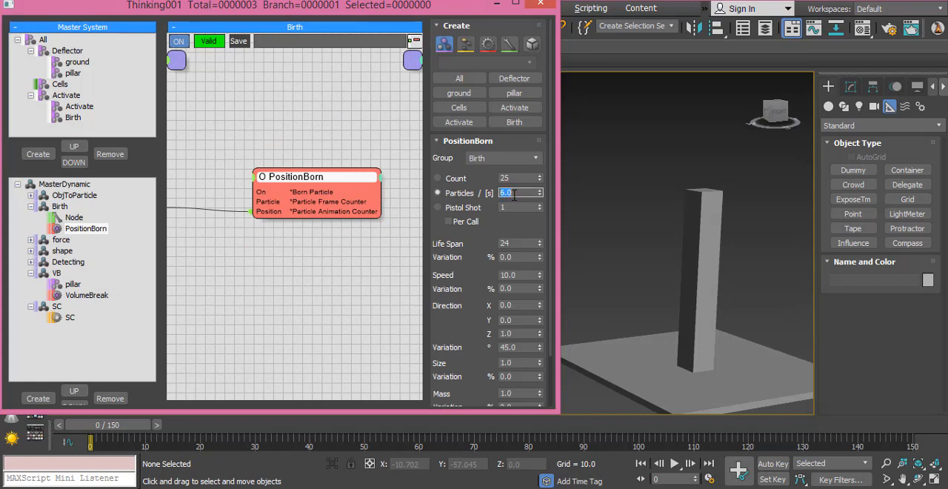
left_click_drag(468, 303, 469, 282)
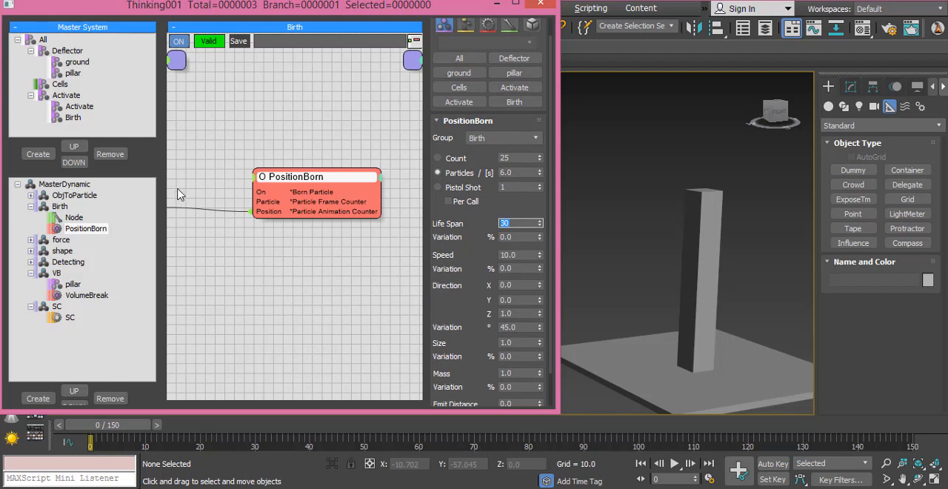
left_click_drag(463, 219, 462, 203)
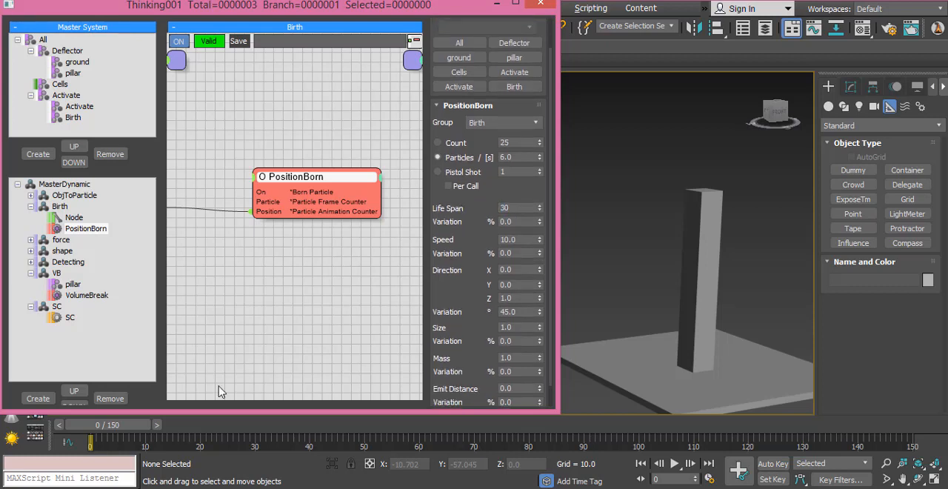
- Play the simulation forward from frame 0 to frame 54 to examine how the cubes break the pillar
left_click_drag(132, 426, 289, 428)
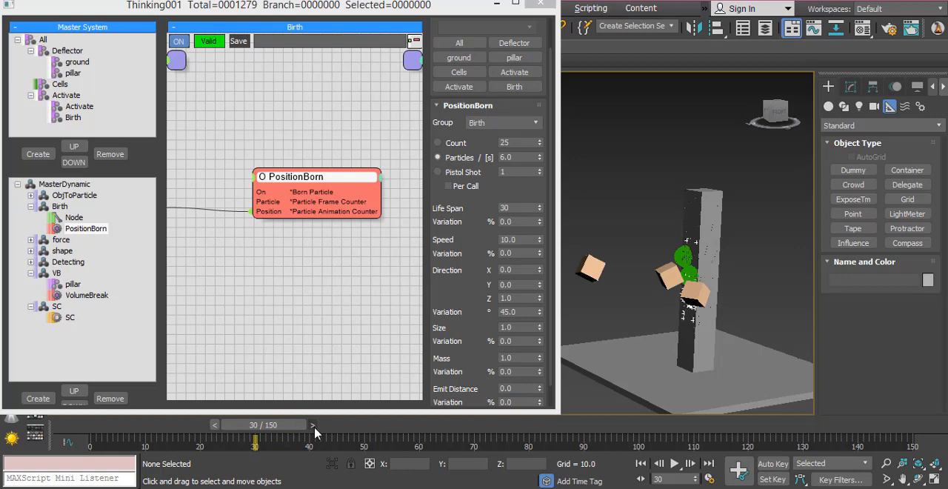
left_click(314, 427)
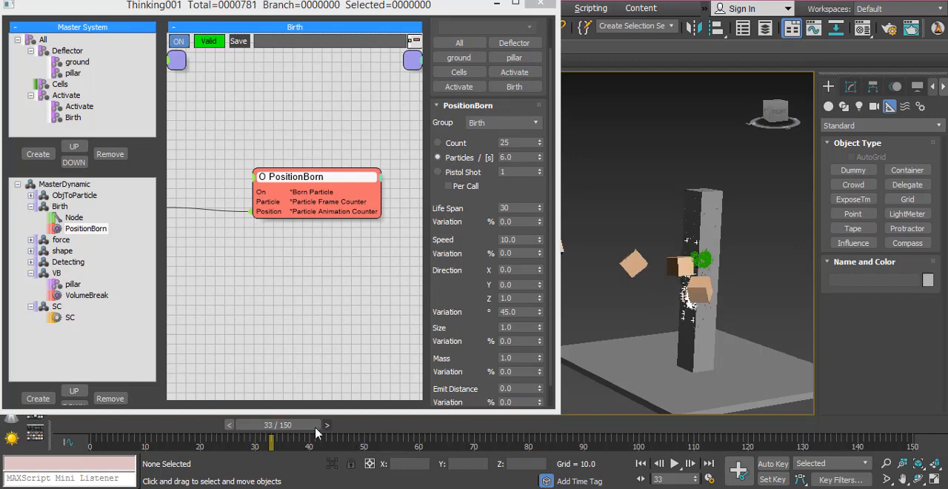
key("period")
key("period")
key("period")
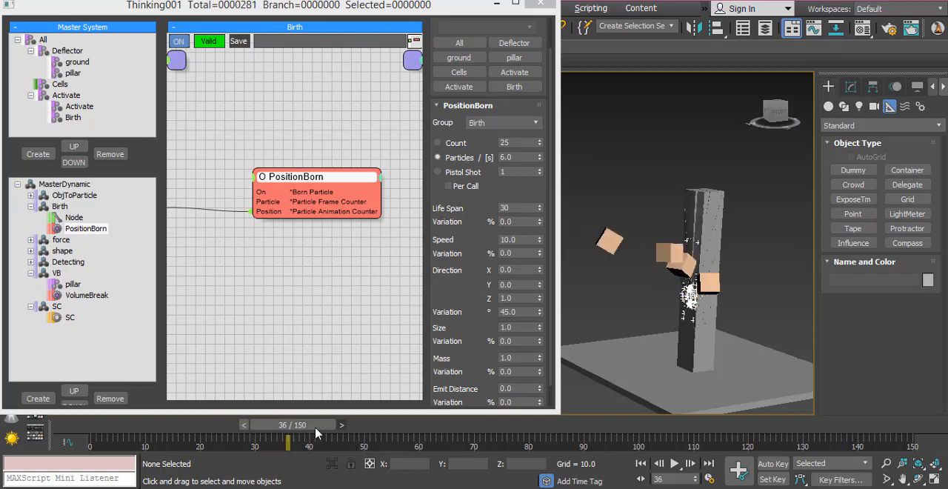
key("period")
key("period")
key("period")
key("period")
key("period")
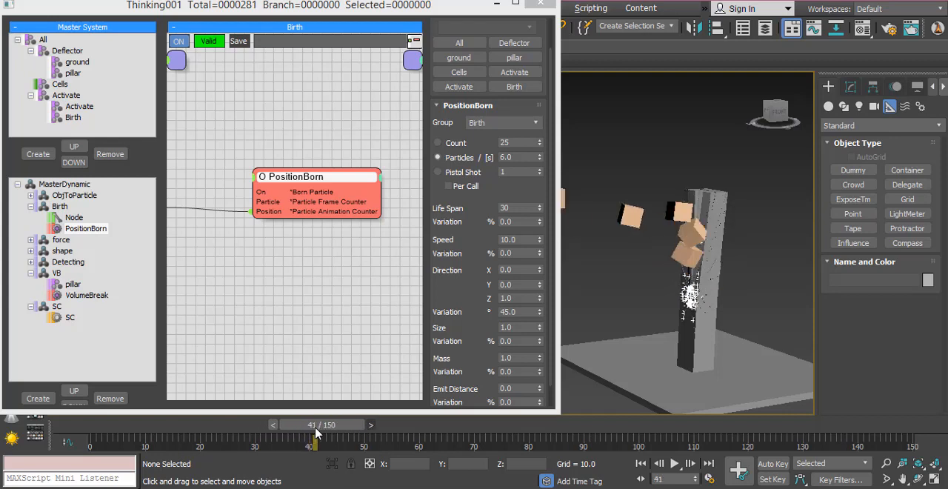
key("period")
key("period")
key("period")
key("period")
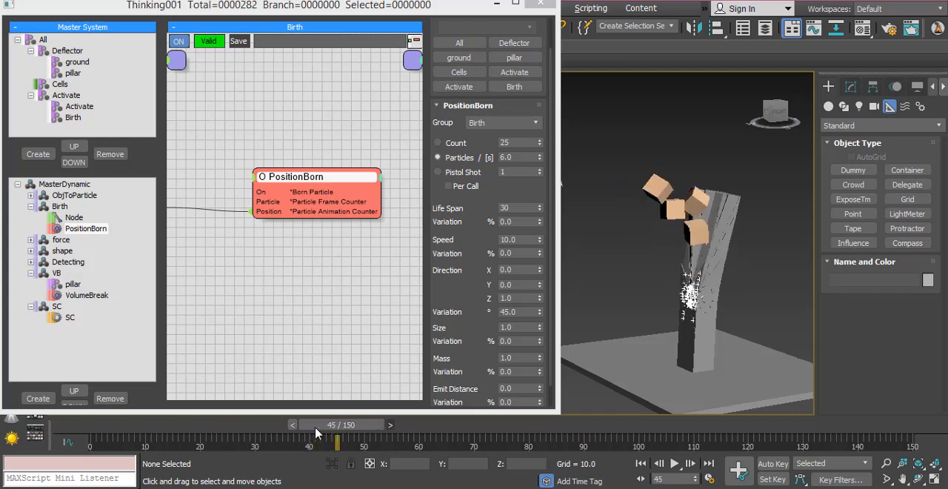
key("period")
key("period")
key("period")
key("period")
key("period")
key("period")
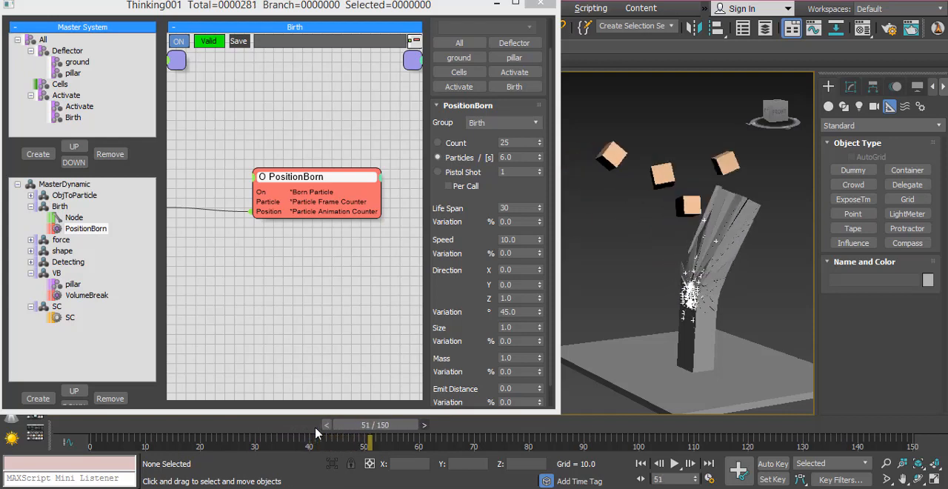
key("period")
key("period")
key("period")
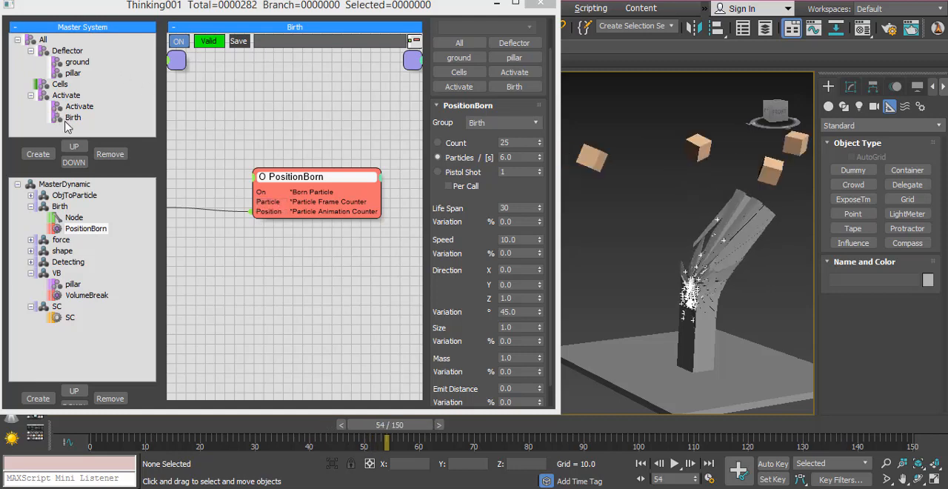
- Set the Birth group's dynamic and static friction to 50, elasticity to 5 and Voxel Grid to 32
left_click(72, 118)
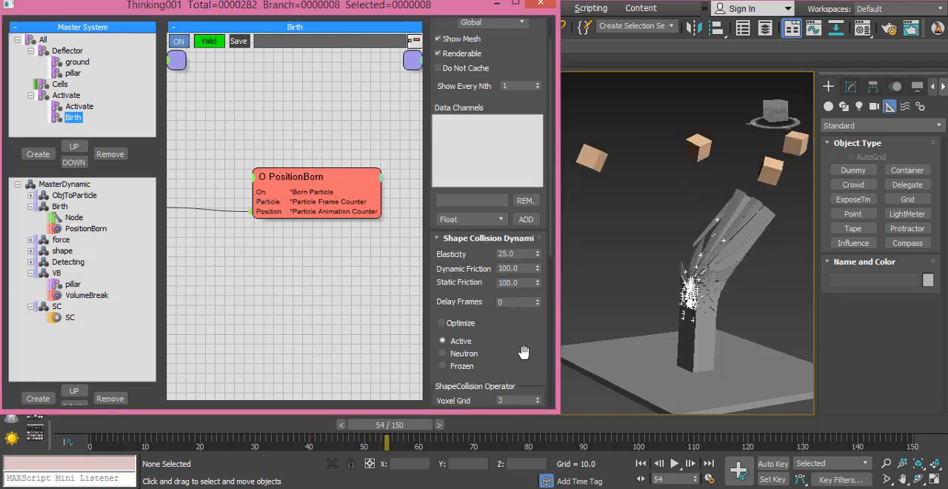
left_click_drag(523, 353, 523, 256)
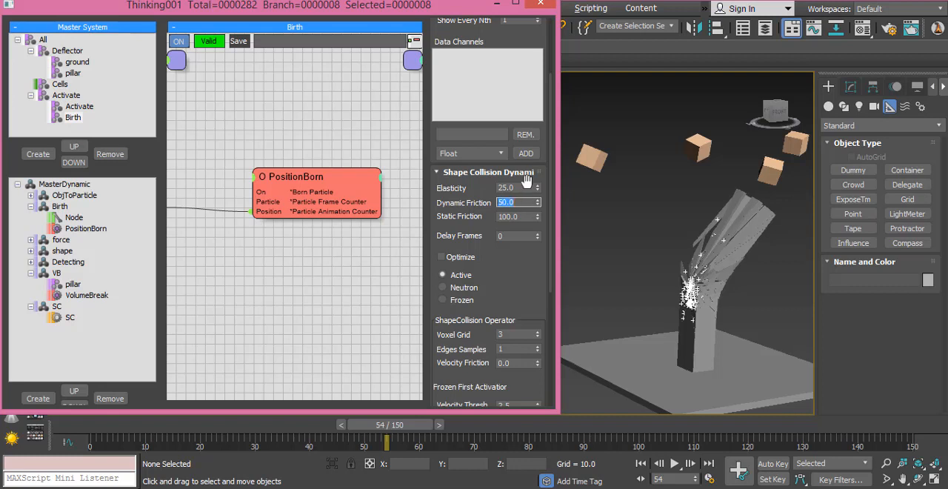
left_click(528, 188)
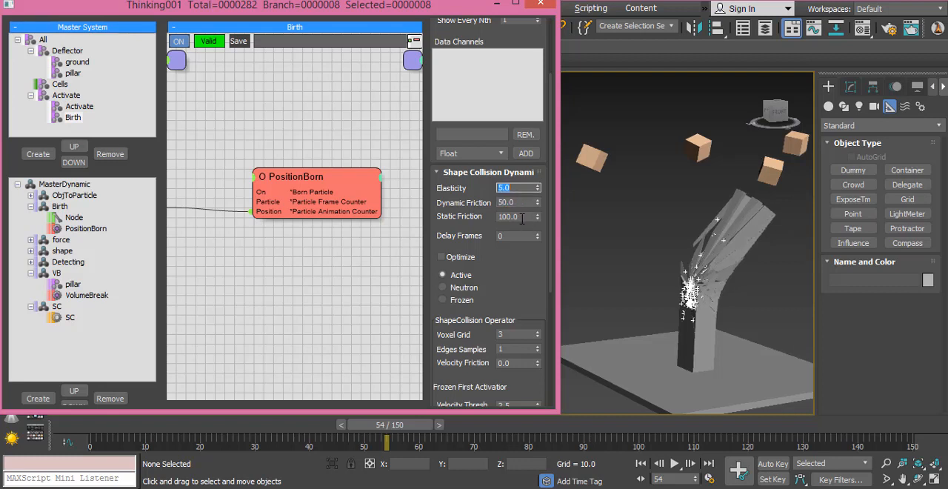
double_click(520, 216)
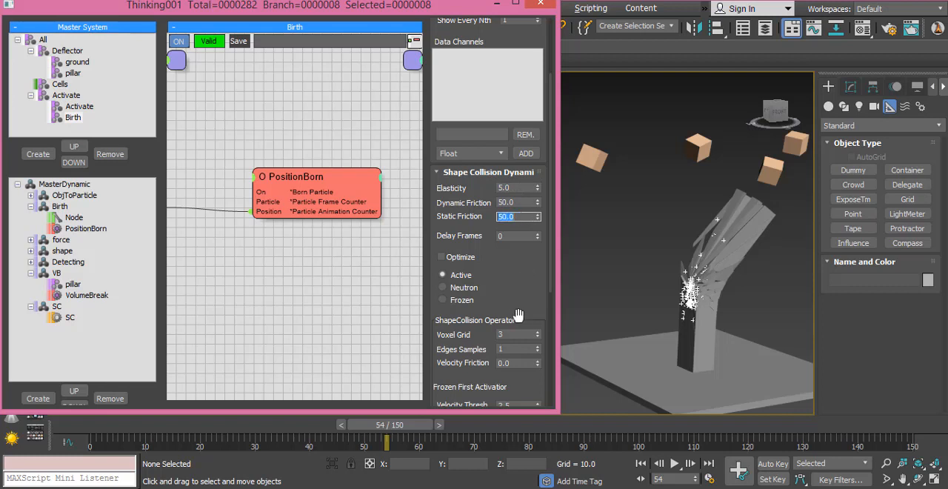
double_click(520, 334)
- Advance the simulation from frame 54 to frame 106 to examine the collapsing pillar, and minimize the thinkingParticles window
left_click(440, 425)
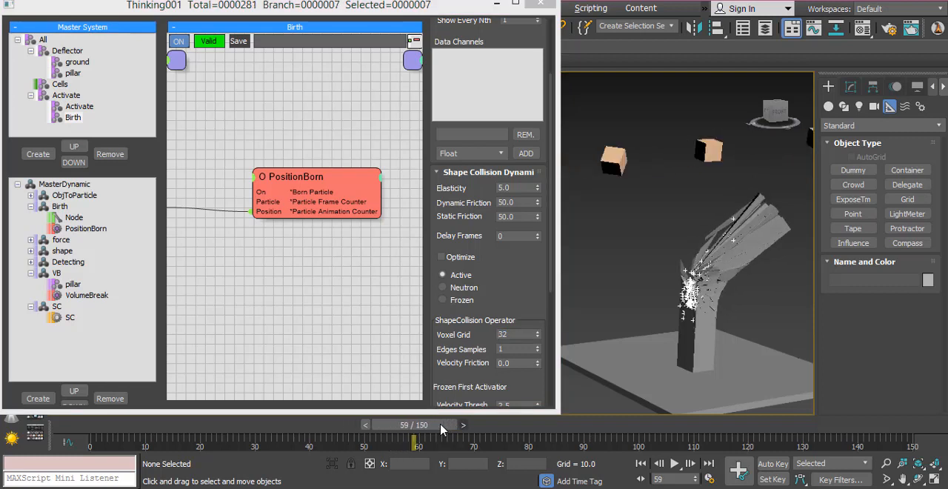
left_click_drag(441, 425, 548, 429)
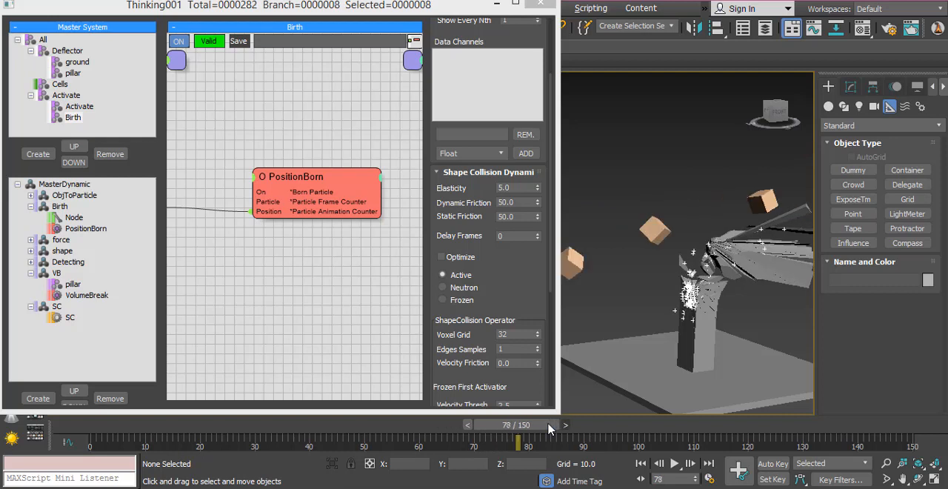
key("period")
key("period")
key("period")
key("period")
key("period")
key("period")
key("period")
key("period")
key("period")
key("period")
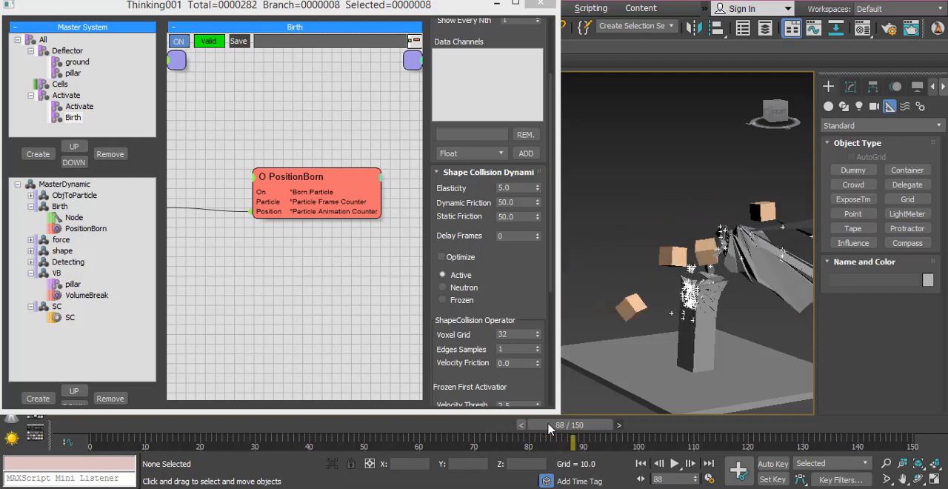
key("period")
key("period")
key("period")
key("period")
key("period")
key("period")
key("period")
key("period")
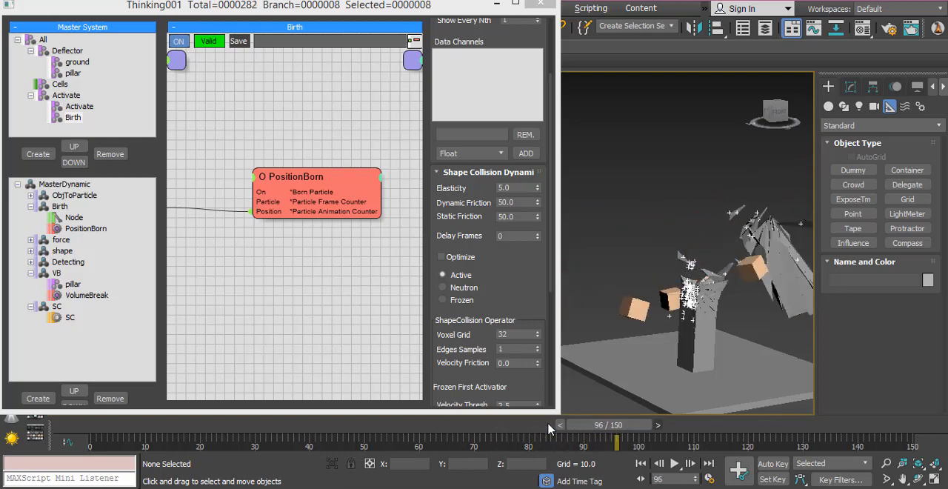
key("period")
key("period")
key("period")
key("period")
key("period")
key("period")
key("period")
key("period")
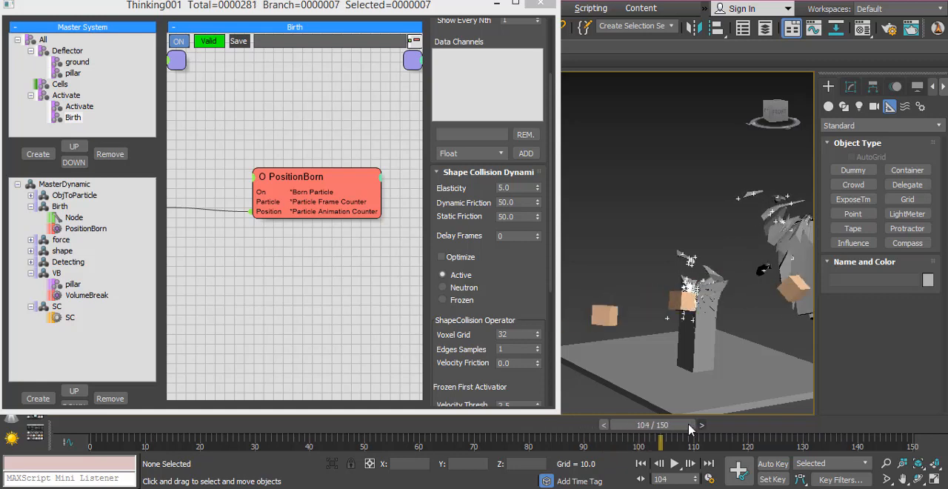
key("period")
key("period")
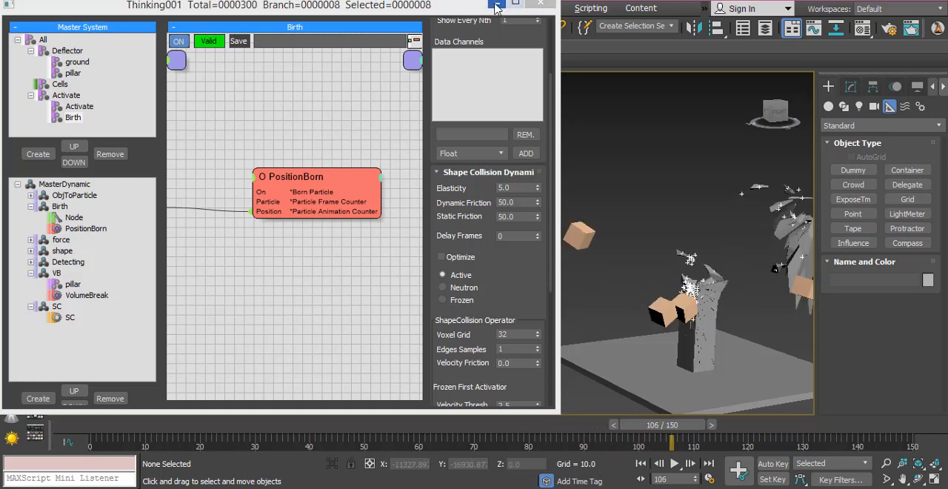
left_click(496, 5)
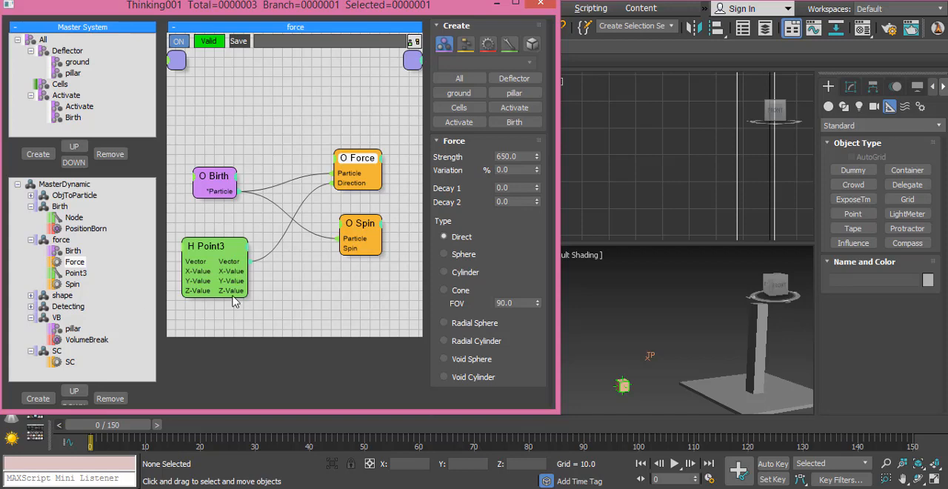
- Record the MasterDynamic simulation to a cache, overwriting the MasterDynamic file in the cachev03 folder
right_click(35, 187)
left_click(60, 220)
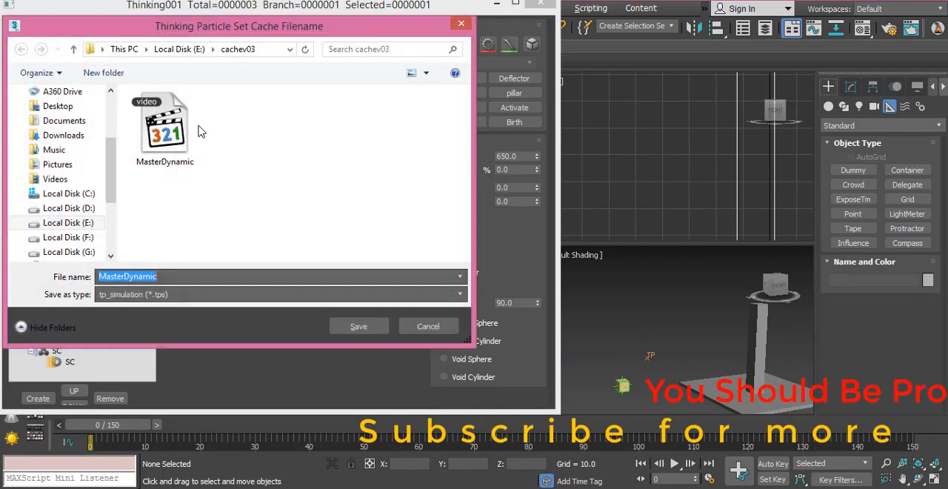
double_click(171, 137)
left_click(508, 248)
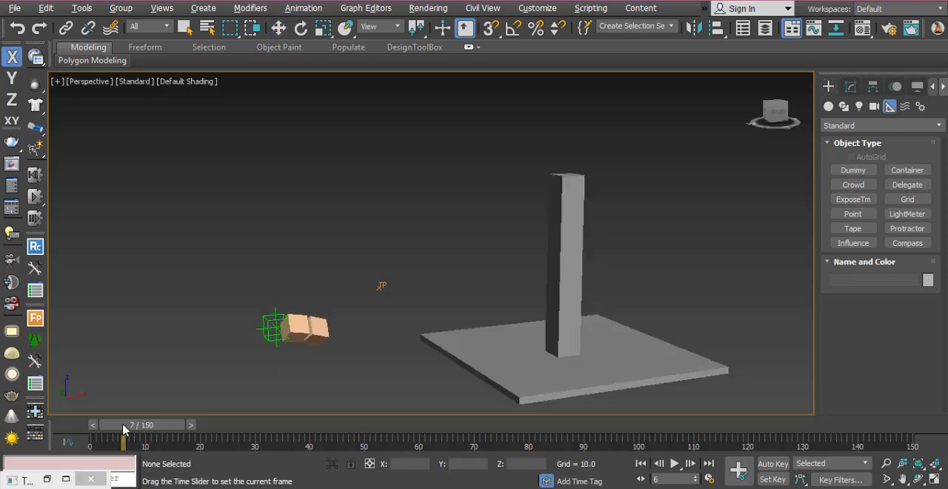
- Maximize the Perspective viewport to show the whole scene at frame 0
left_click_drag(122, 421, 52, 402)
key("w")
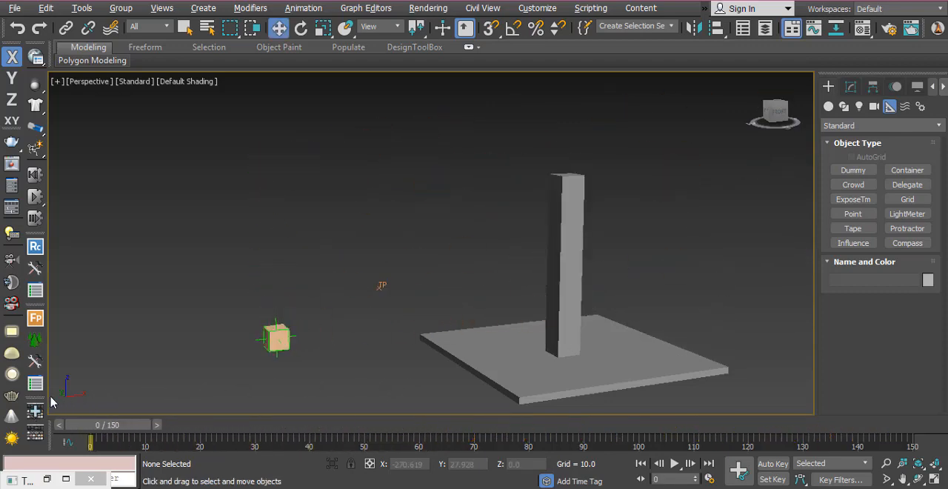